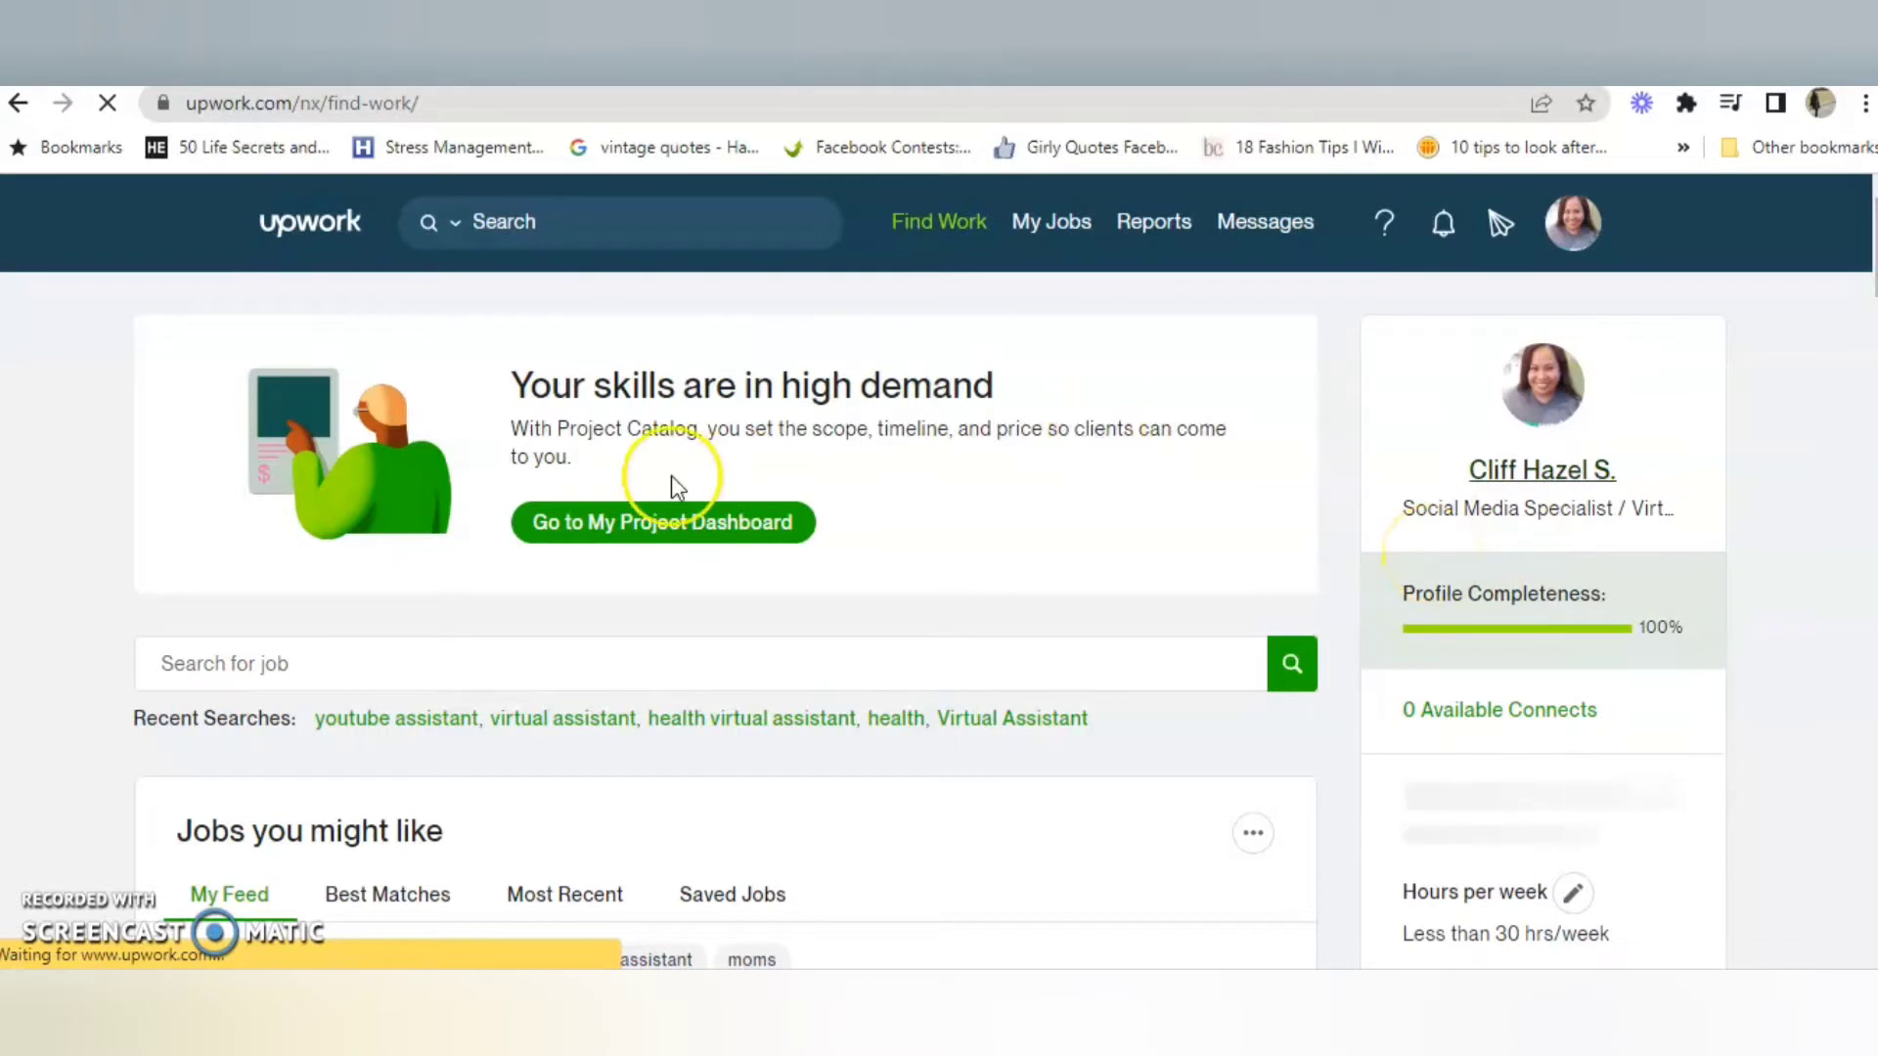
- Open the Project Dashboard and start creating a new project
{"action": "left_click", "coordinate": [643, 528]}
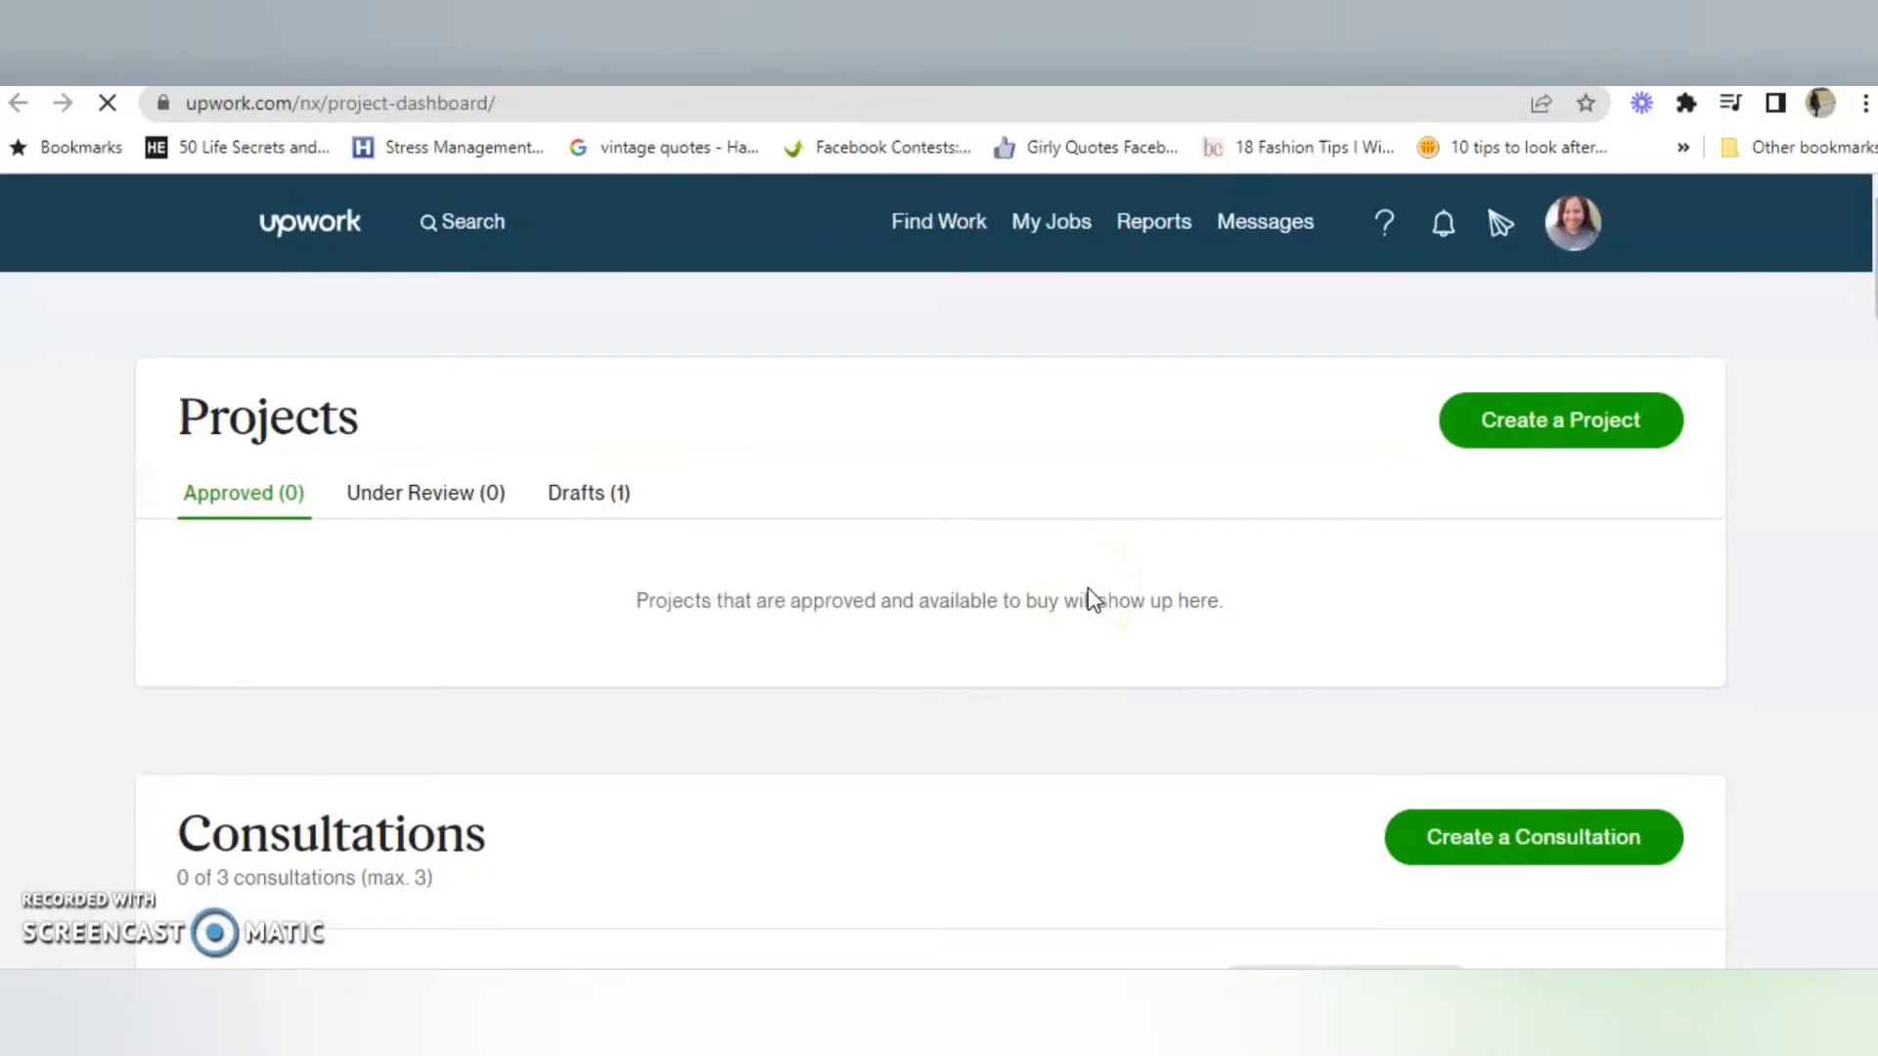
{"action": "left_click", "coordinate": [1522, 395]}
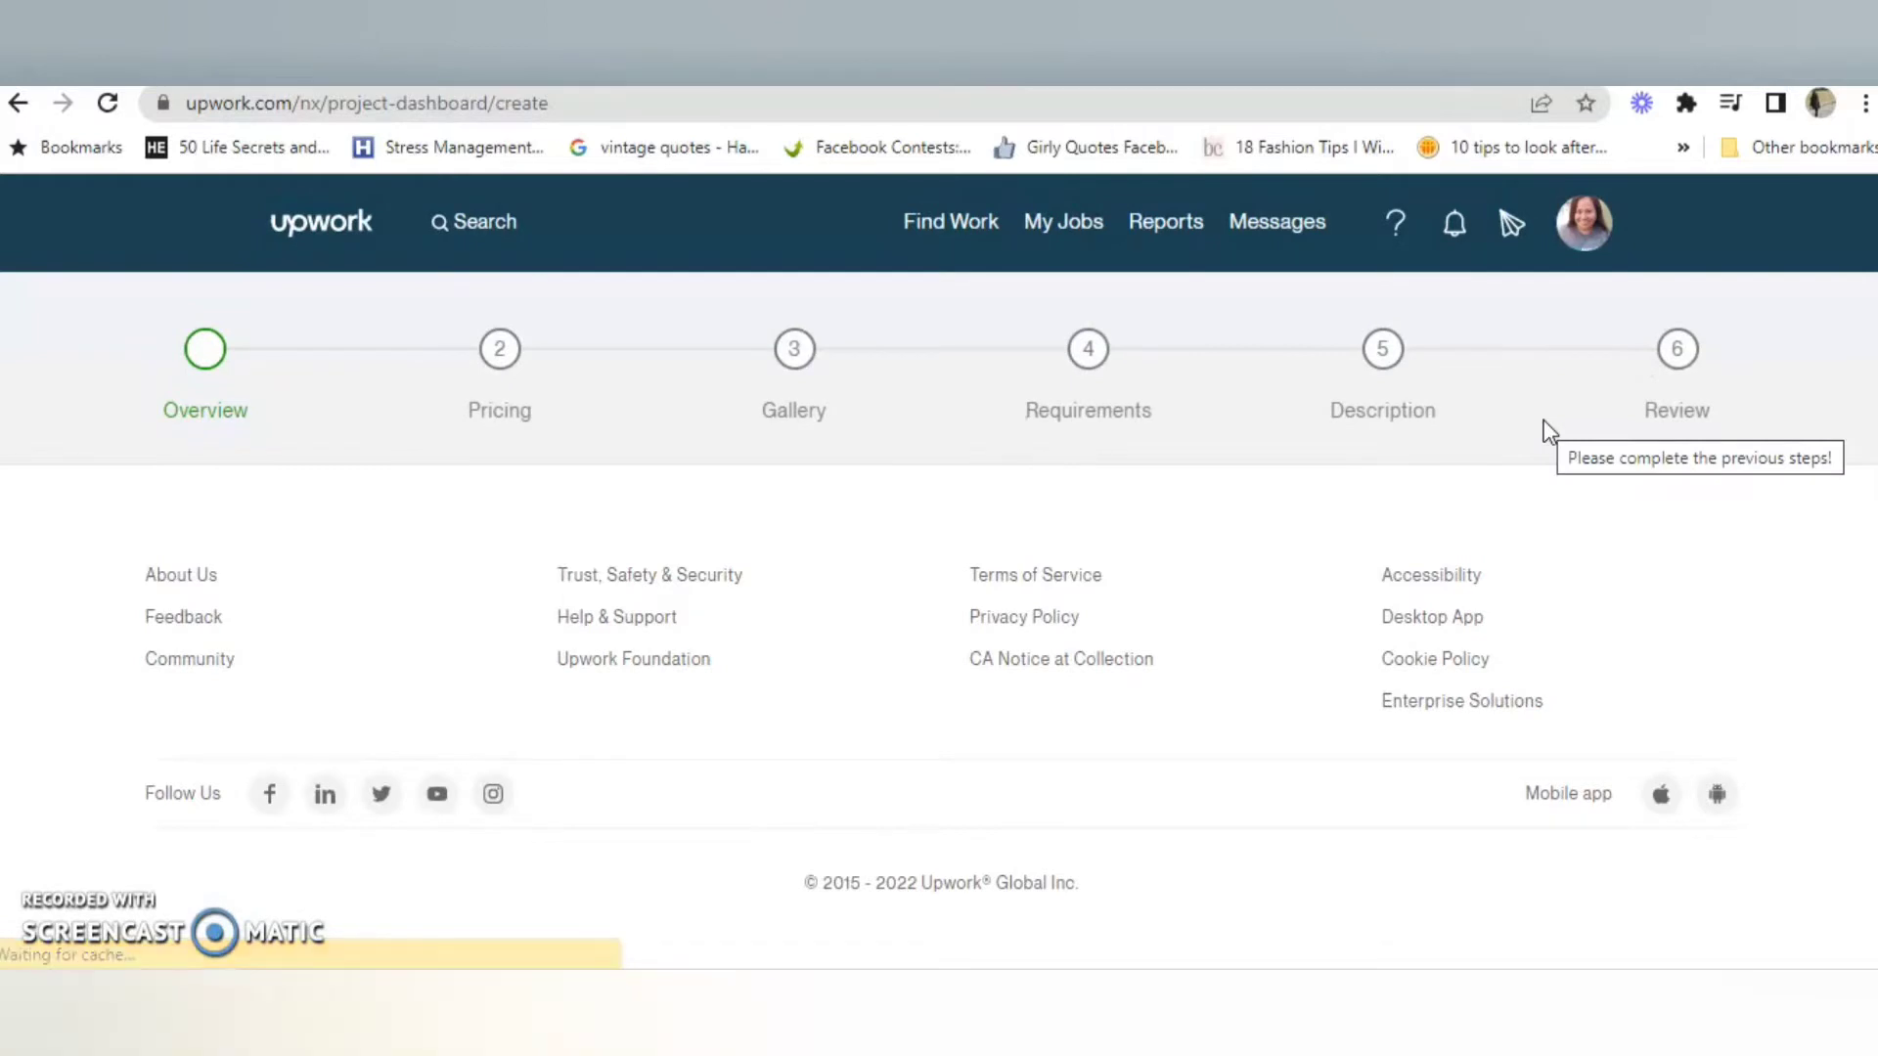
- Open the other projects on Upwork for inspiration and browse the Project Catalog listings
{"action": "scroll", "coordinate": [1560, 587], "scroll_direction": "down", "scroll_amount": 3}
{"action": "left_click", "coordinate": [1571, 682]}
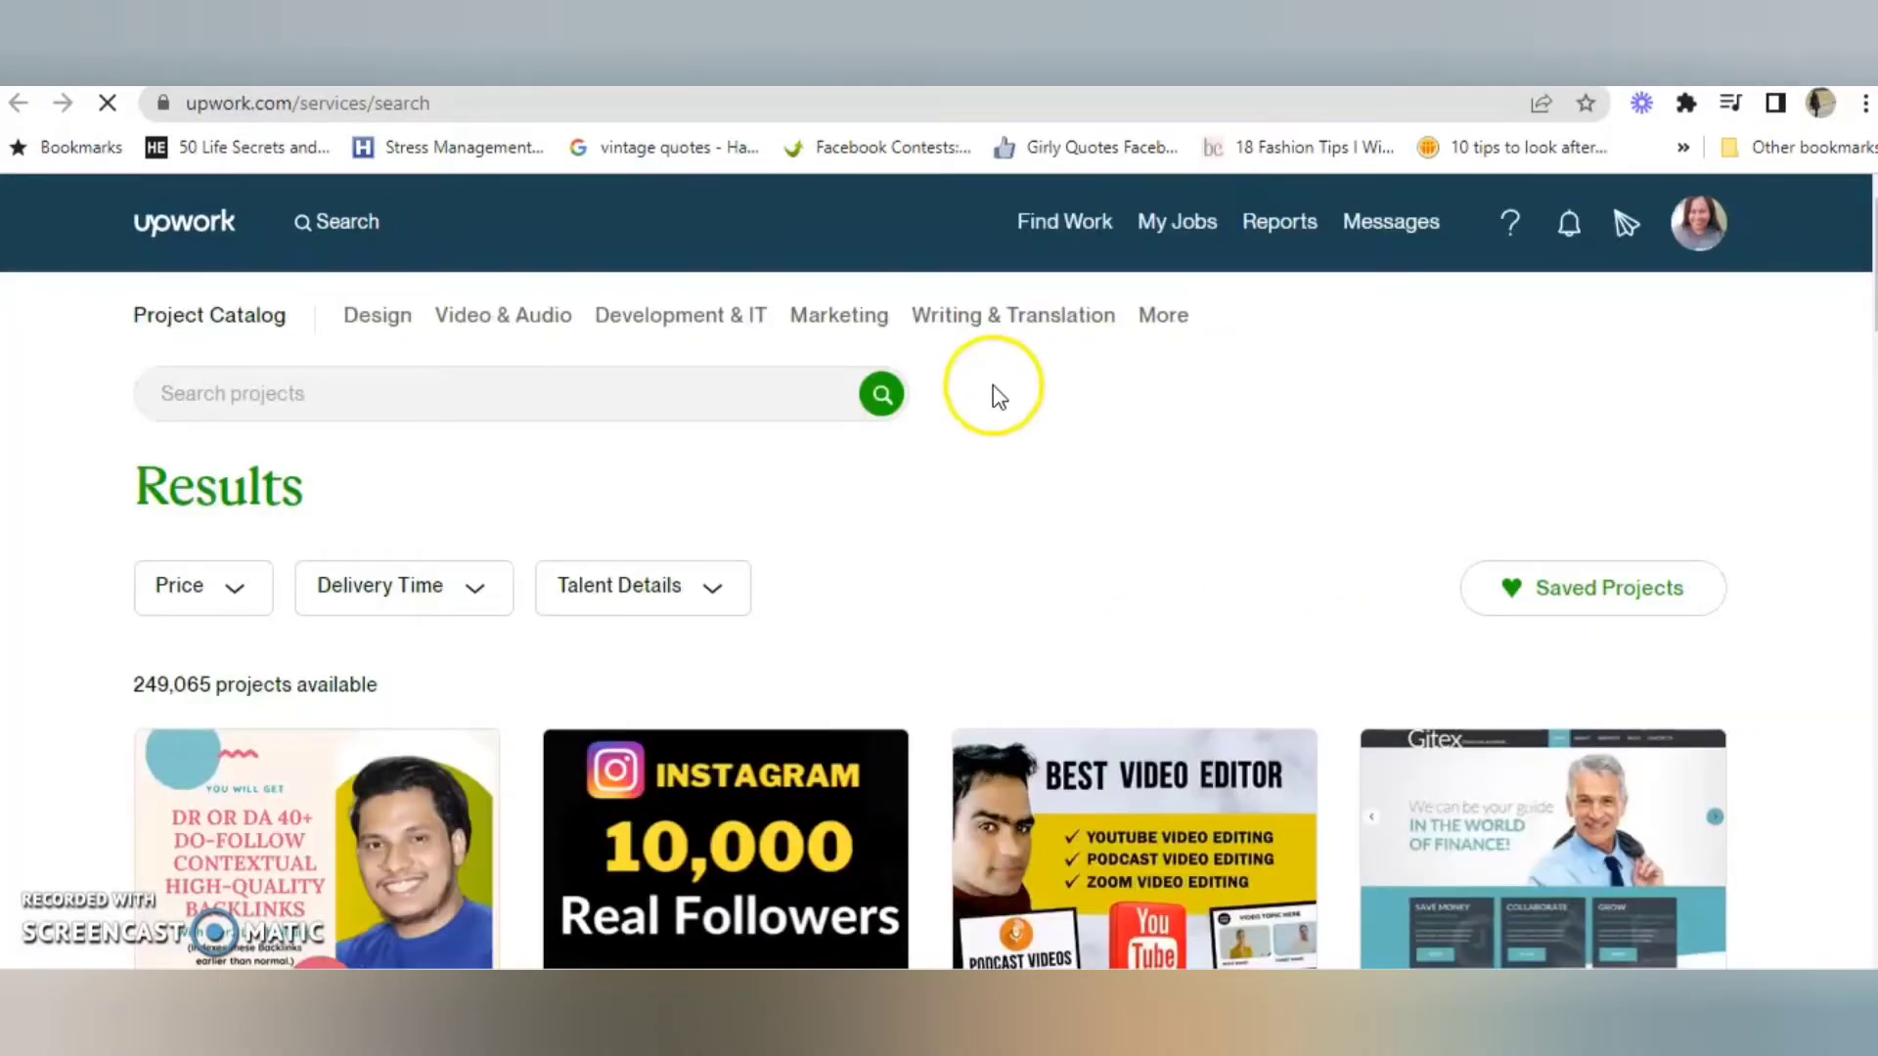
{"action": "scroll", "coordinate": [607, 419], "scroll_direction": "down", "scroll_amount": 5}
{"action": "scroll", "coordinate": [938, 568], "scroll_direction": "up", "scroll_amount": 2}
{"action": "scroll", "coordinate": [939, 567], "scroll_direction": "down", "scroll_amount": 4}
{"action": "scroll", "coordinate": [939, 567], "scroll_direction": "up", "scroll_amount": 1}
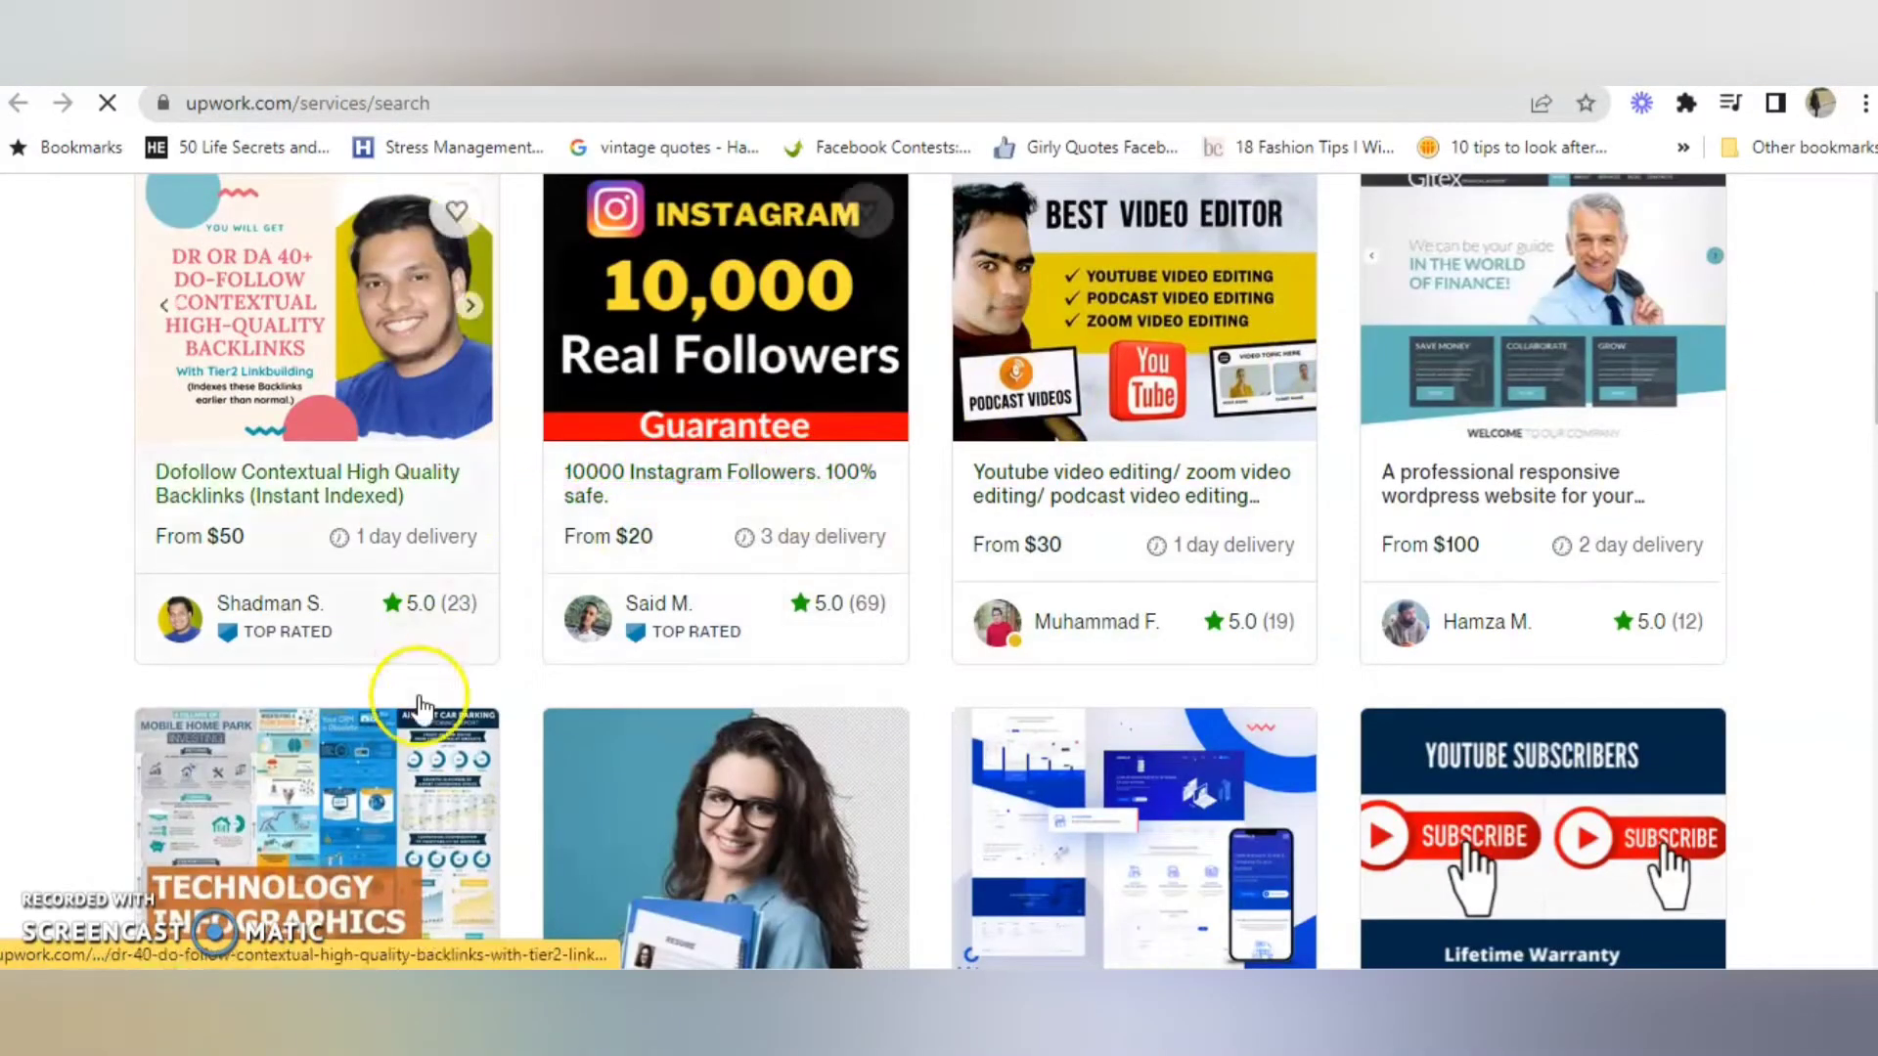
{"action": "left_click_drag", "start_coordinate": [1876, 348], "coordinate": [1870, 260]}
- Search the Project Catalog for "writing" and look through the matching projects
{"action": "left_click", "coordinate": [750, 417]}
{"action": "left_click", "coordinate": [737, 388]}
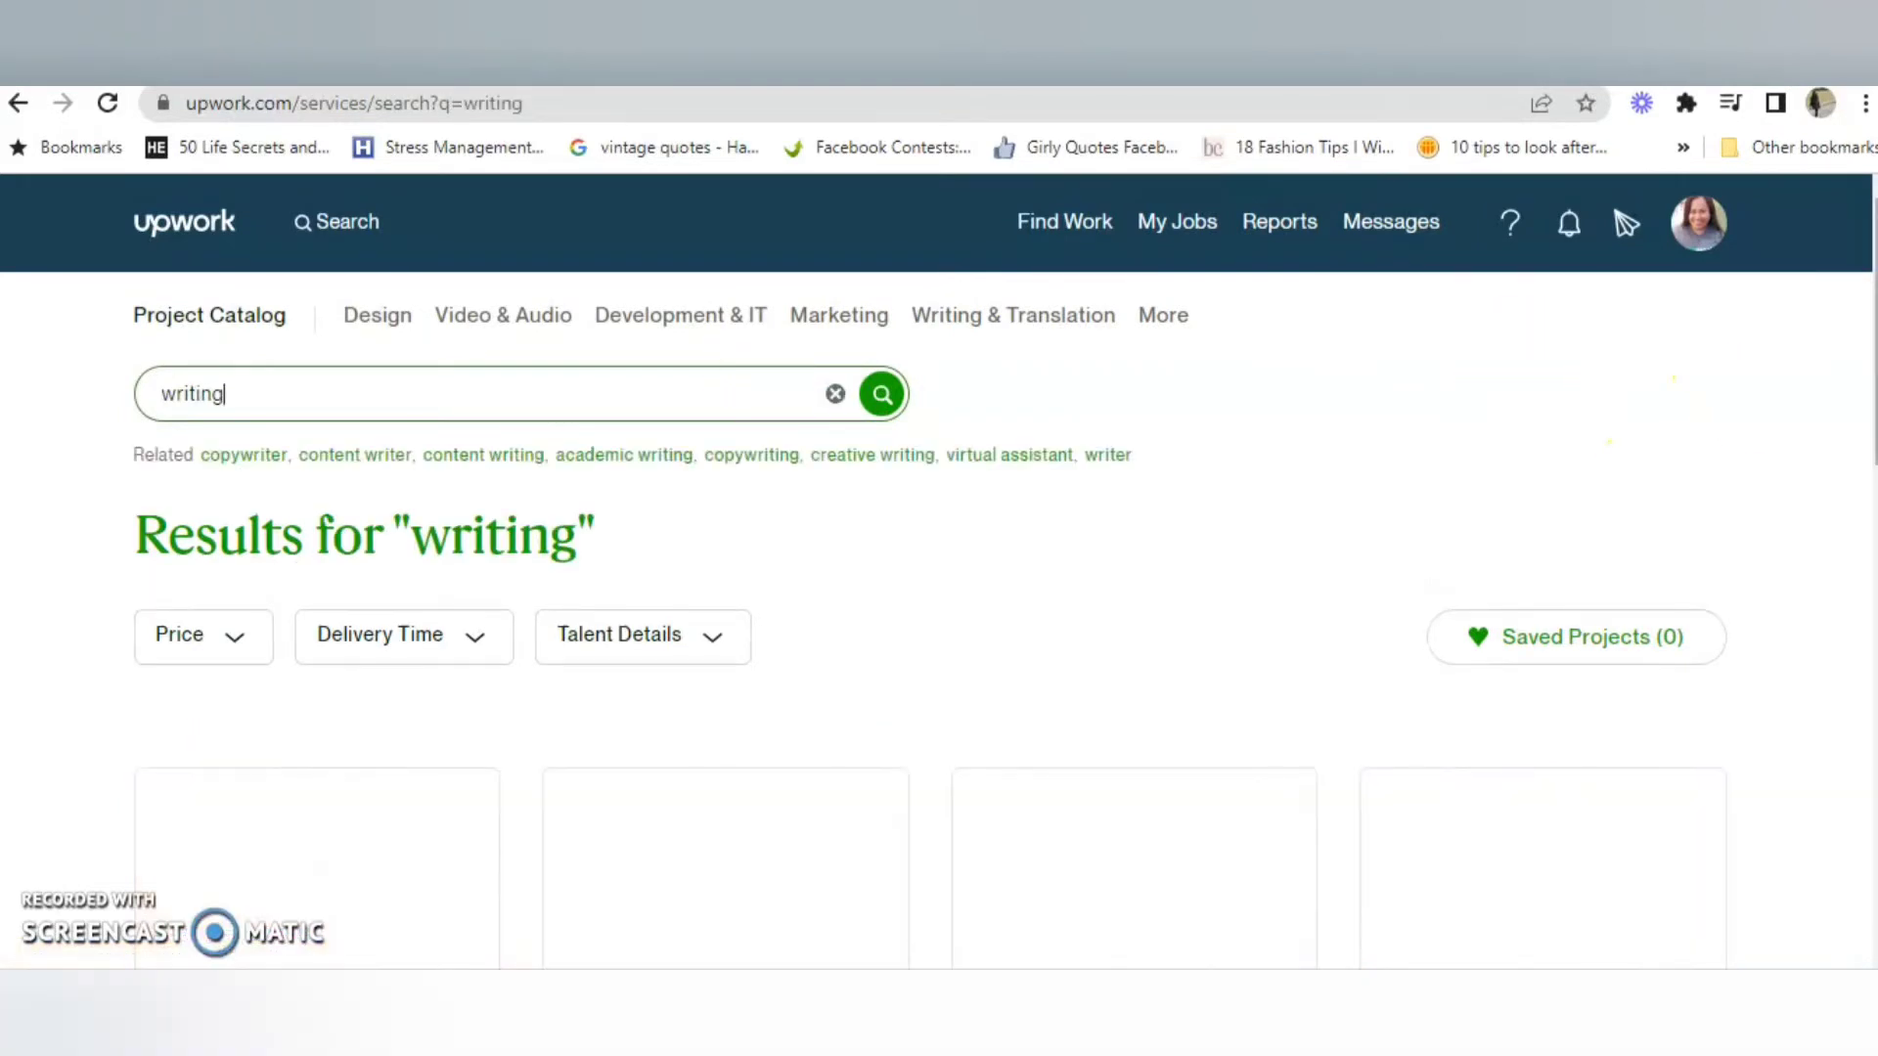
{"action": "scroll", "coordinate": [939, 567], "scroll_direction": "down", "scroll_amount": 10}
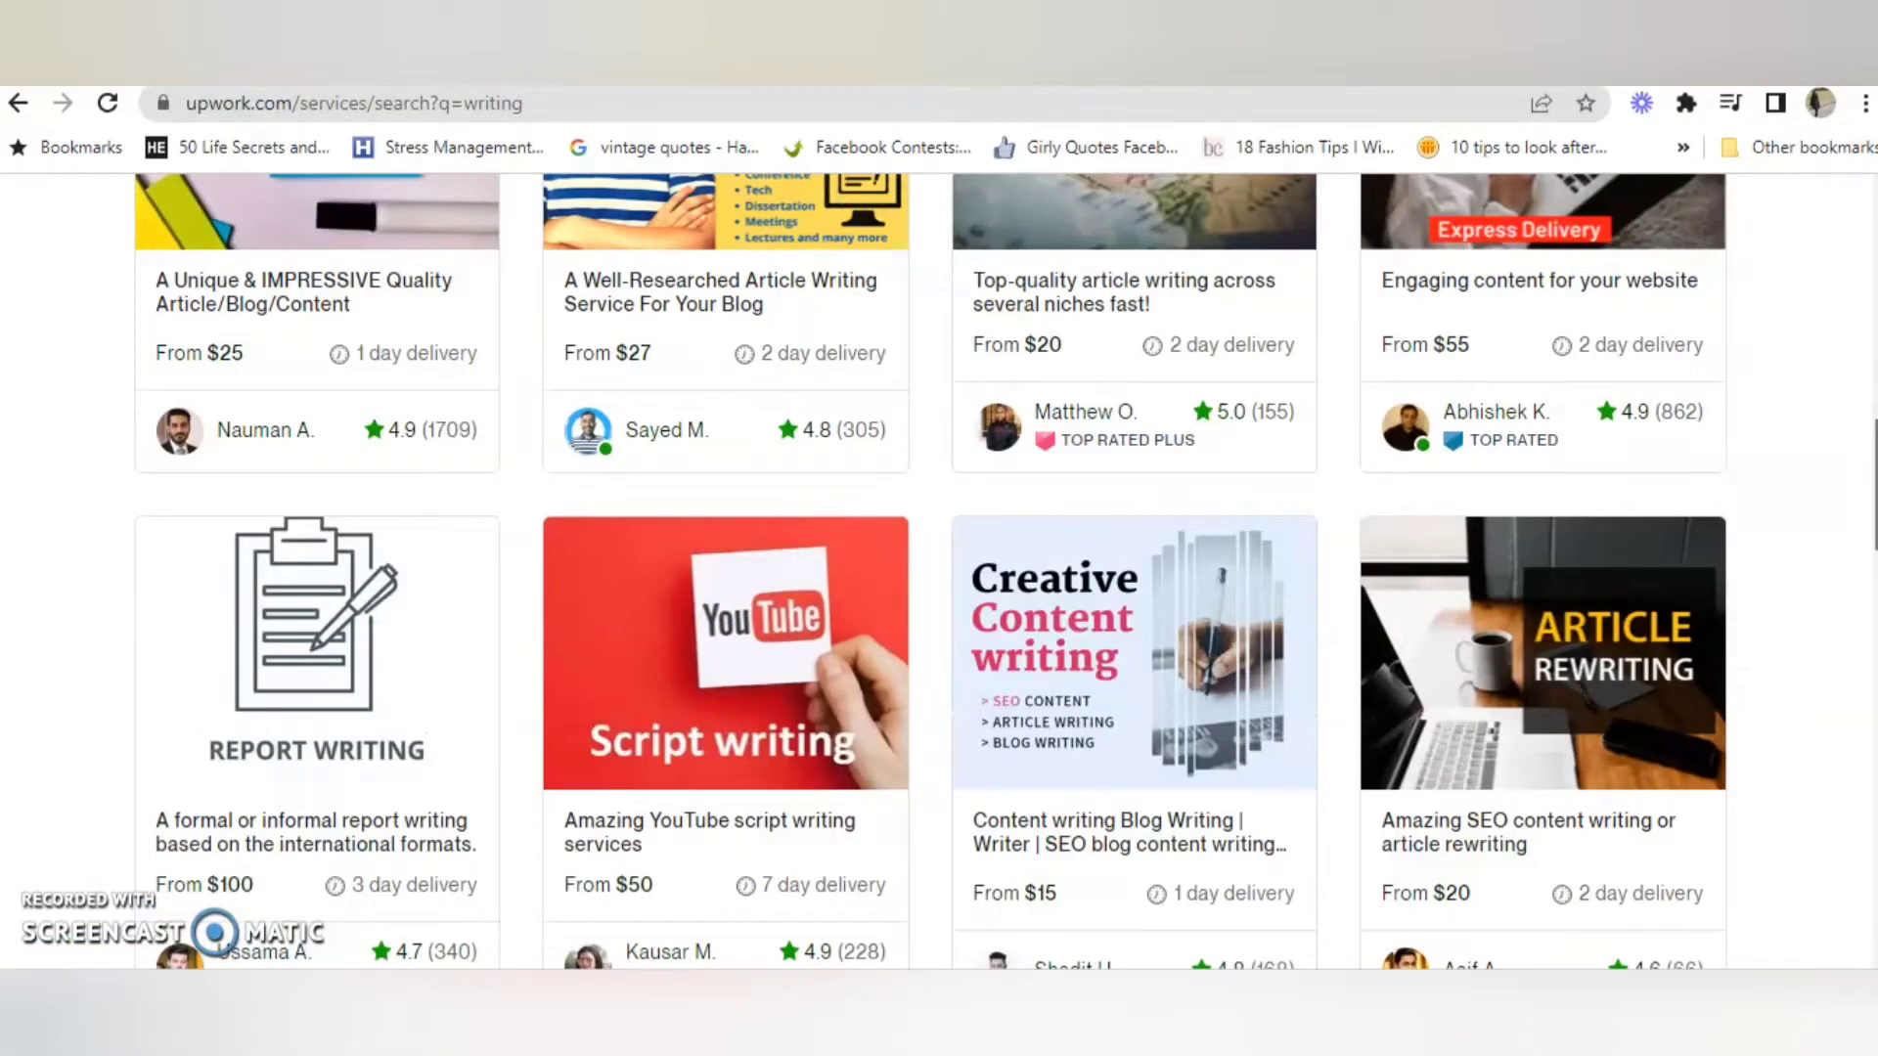
{"action": "scroll", "coordinate": [939, 568], "scroll_direction": "down", "scroll_amount": 1}
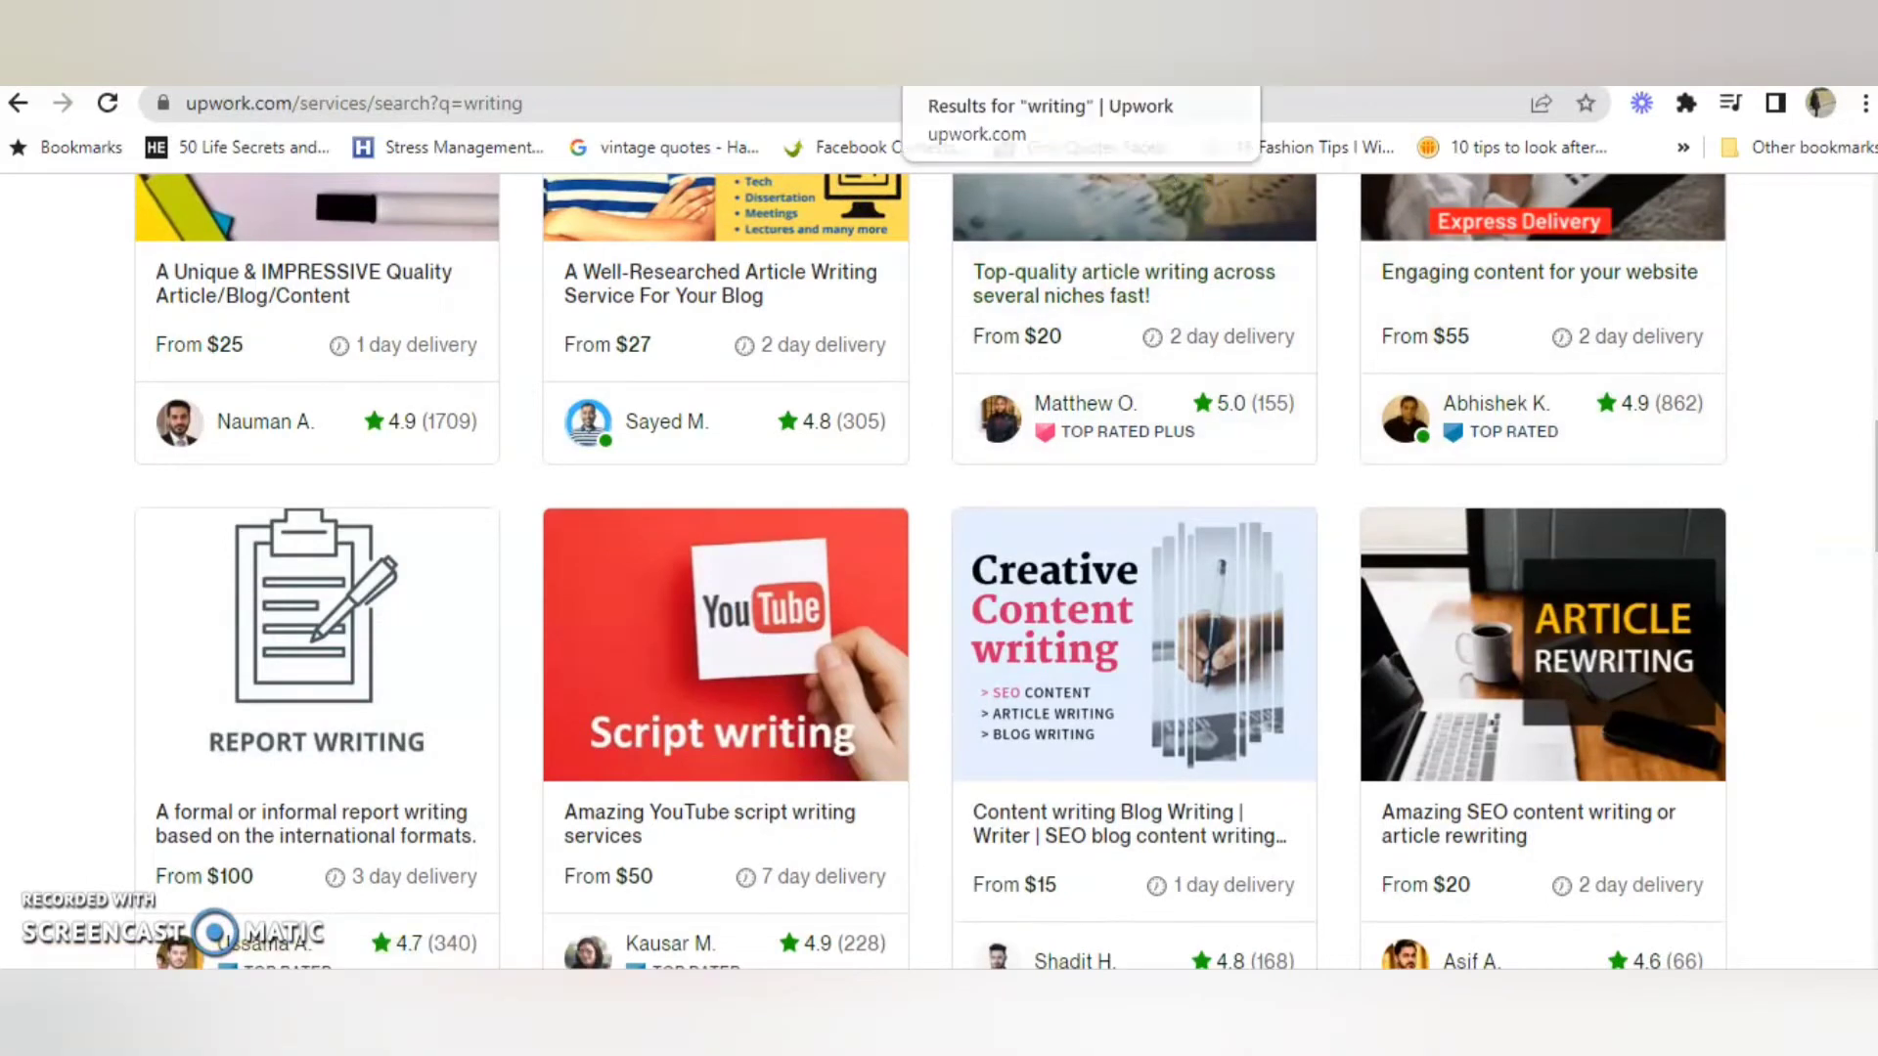
- Return to the new project form and set the title to "1000 words of article written for $10"
{"action": "left_click", "coordinate": [783, 60]}
{"action": "left_click", "coordinate": [563, 347]}
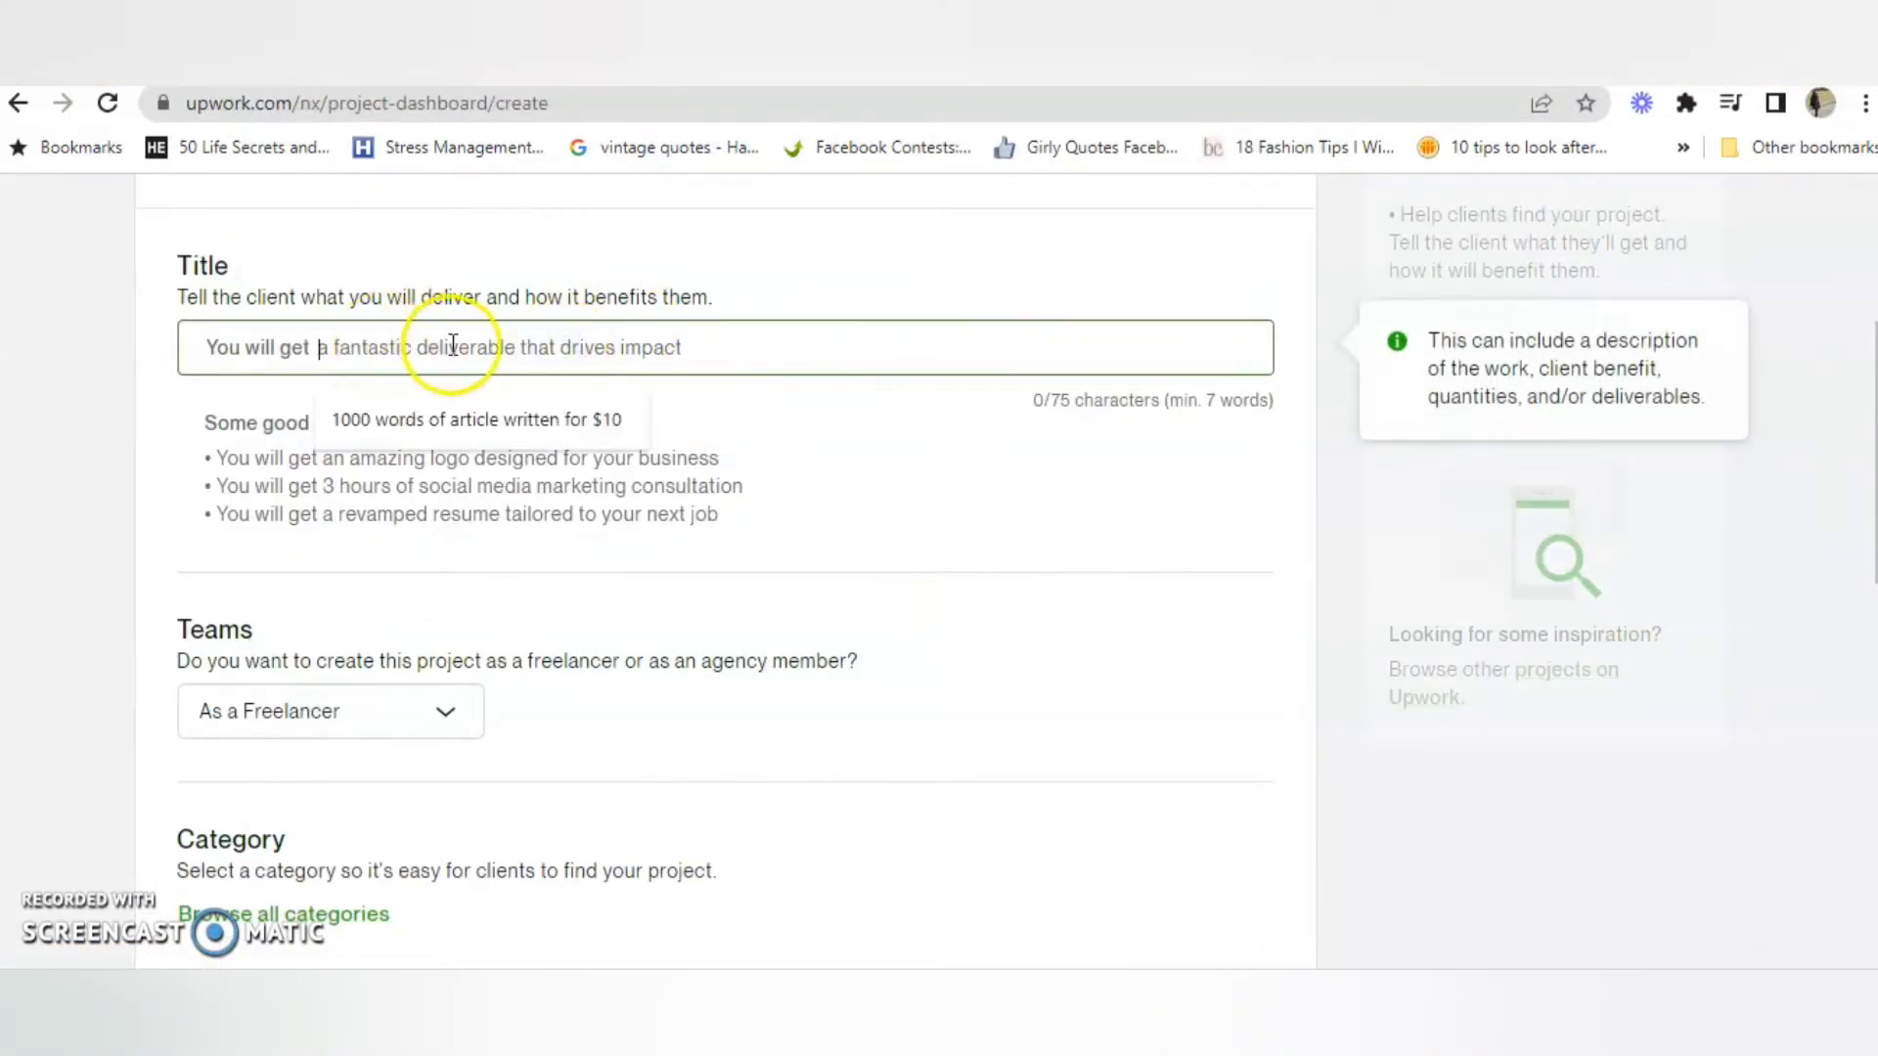
{"action": "left_click", "coordinate": [483, 419]}
{"action": "scroll", "coordinate": [1259, 453], "scroll_direction": "down", "scroll_amount": 2}
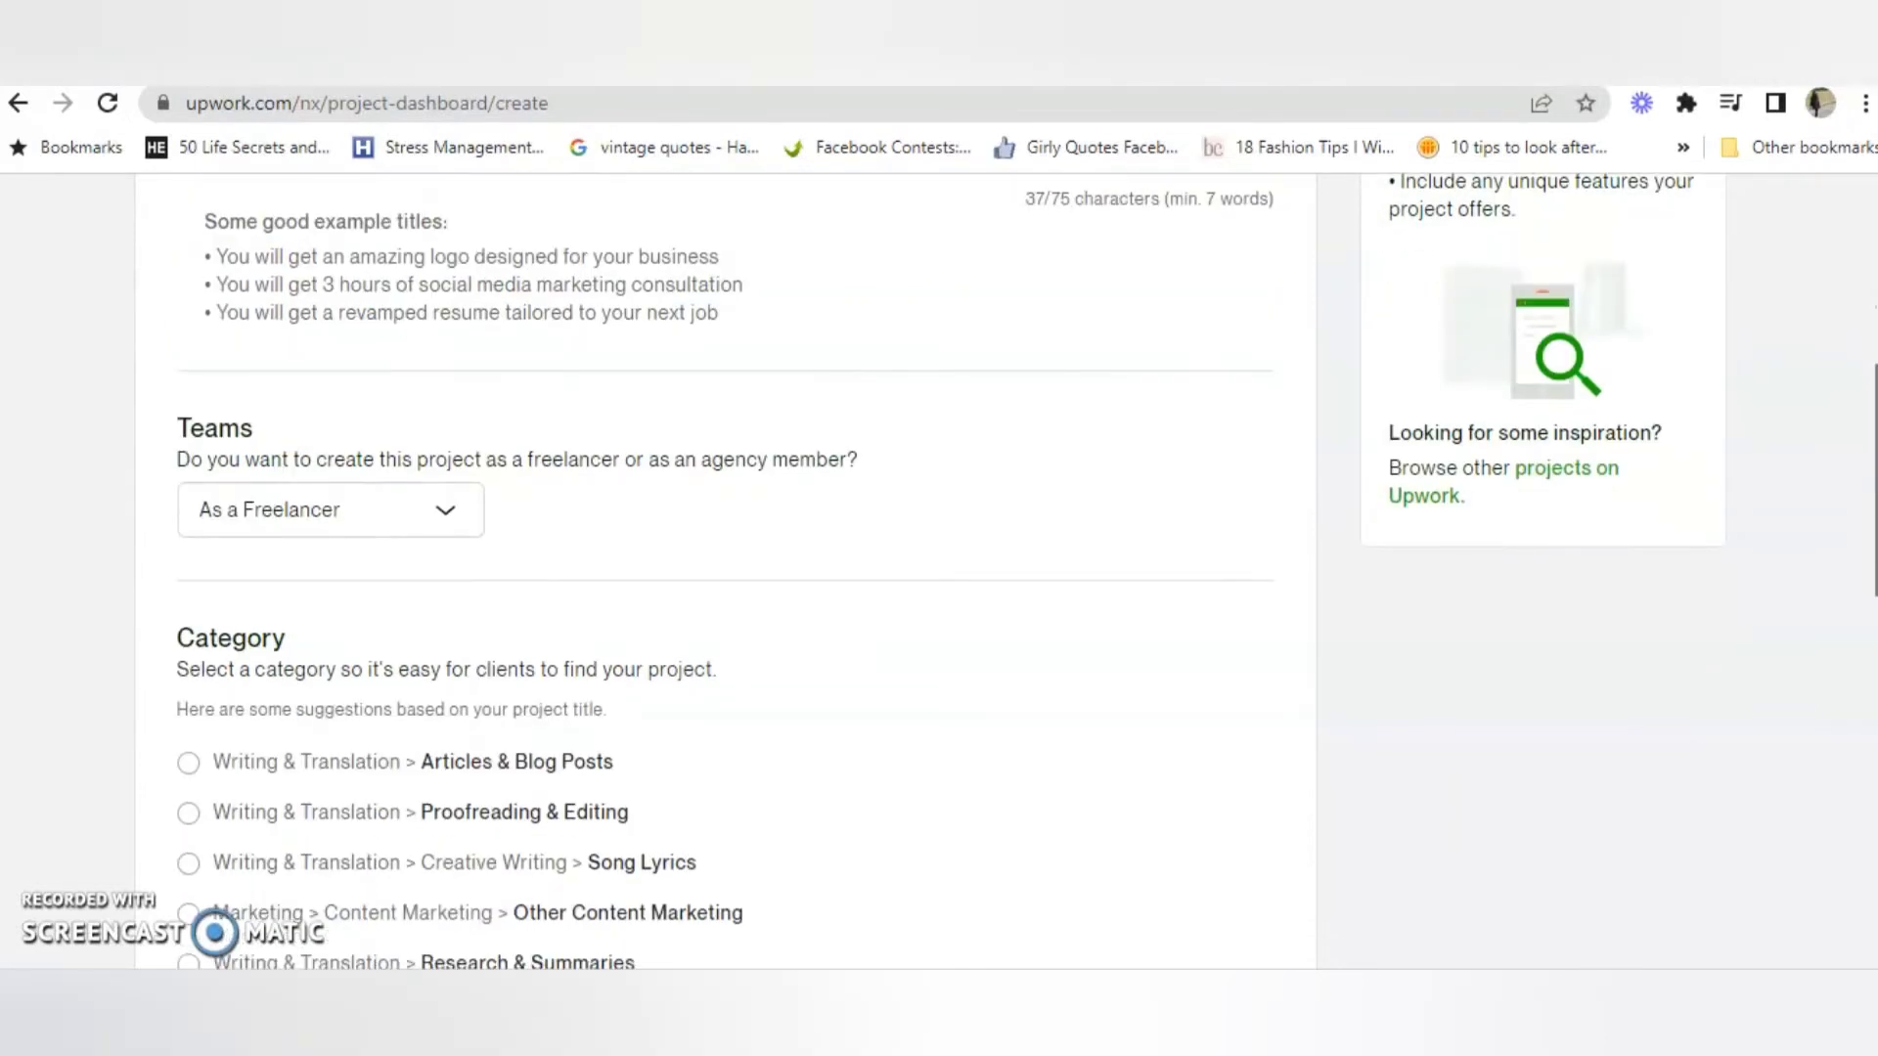
{"action": "scroll", "coordinate": [860, 567], "scroll_direction": "up", "scroll_amount": 1}
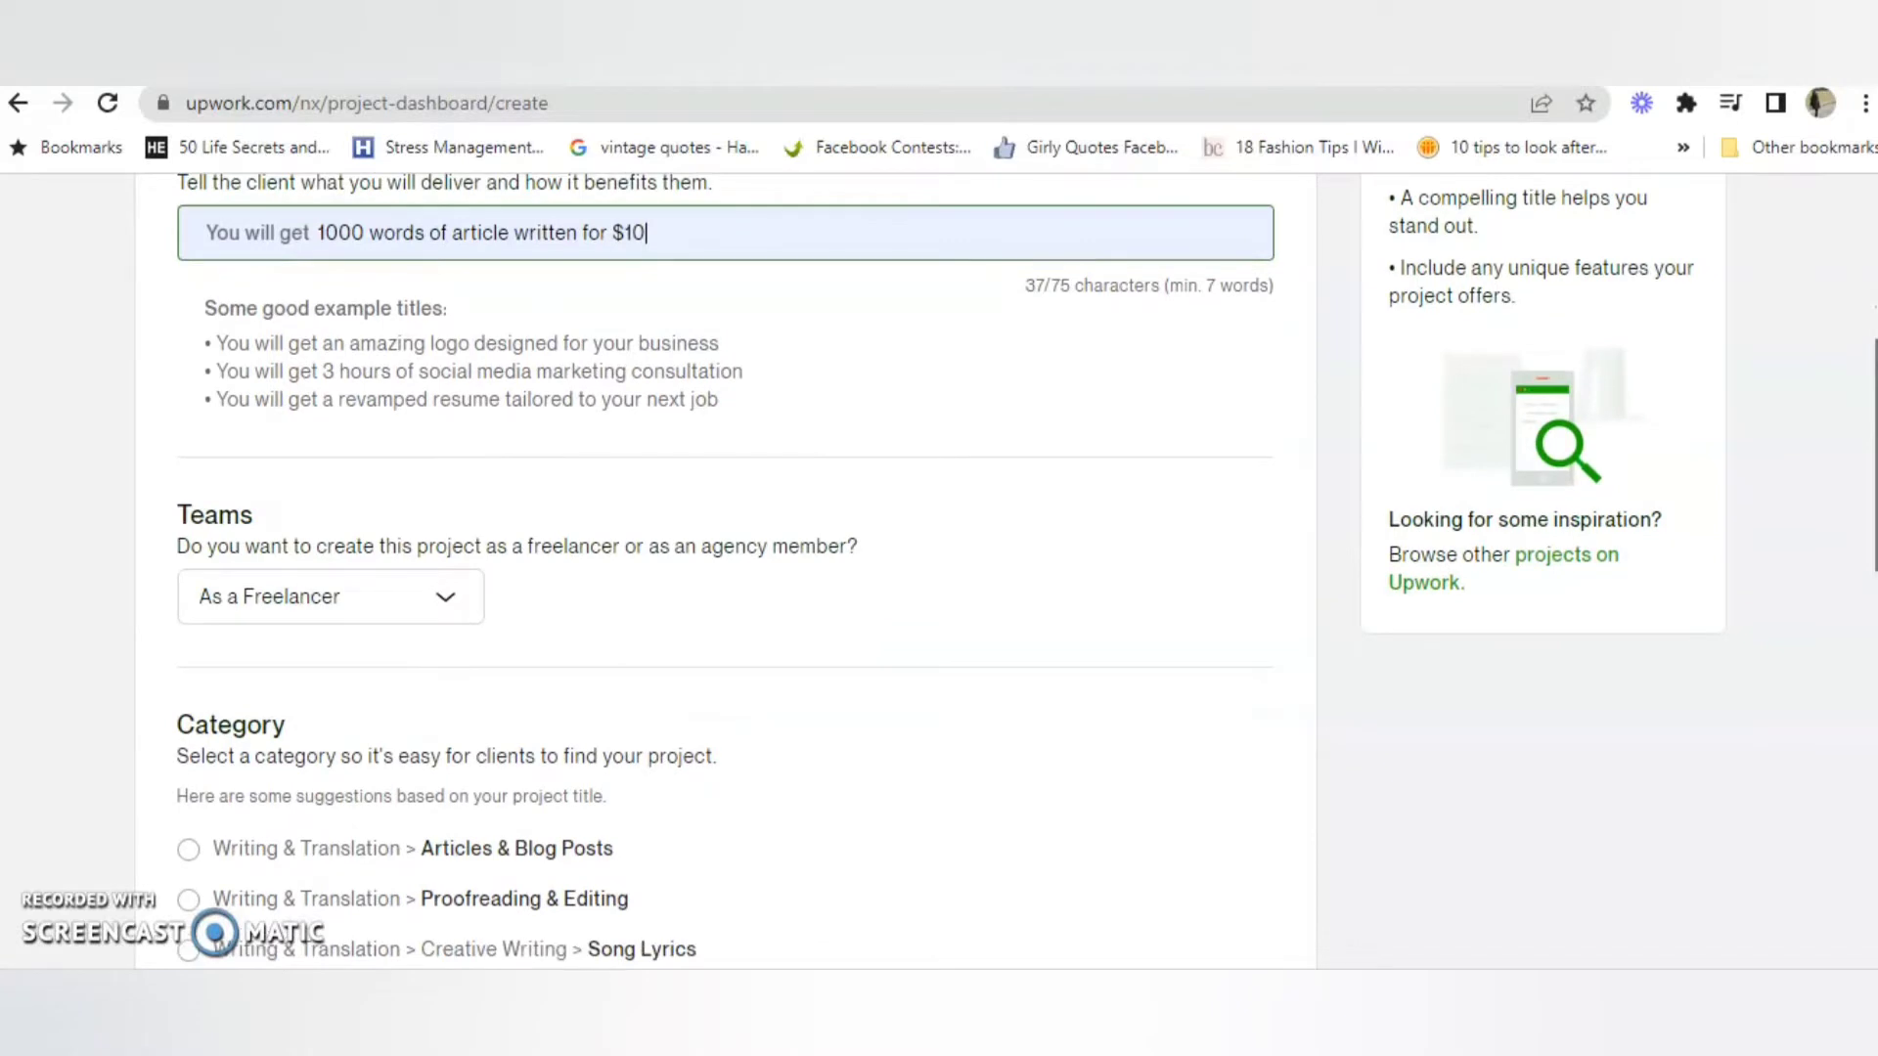
- Choose the suggested category Writing & Translation > Articles & Blog Posts for the project
{"action": "scroll", "coordinate": [724, 567], "scroll_direction": "down", "scroll_amount": 3}
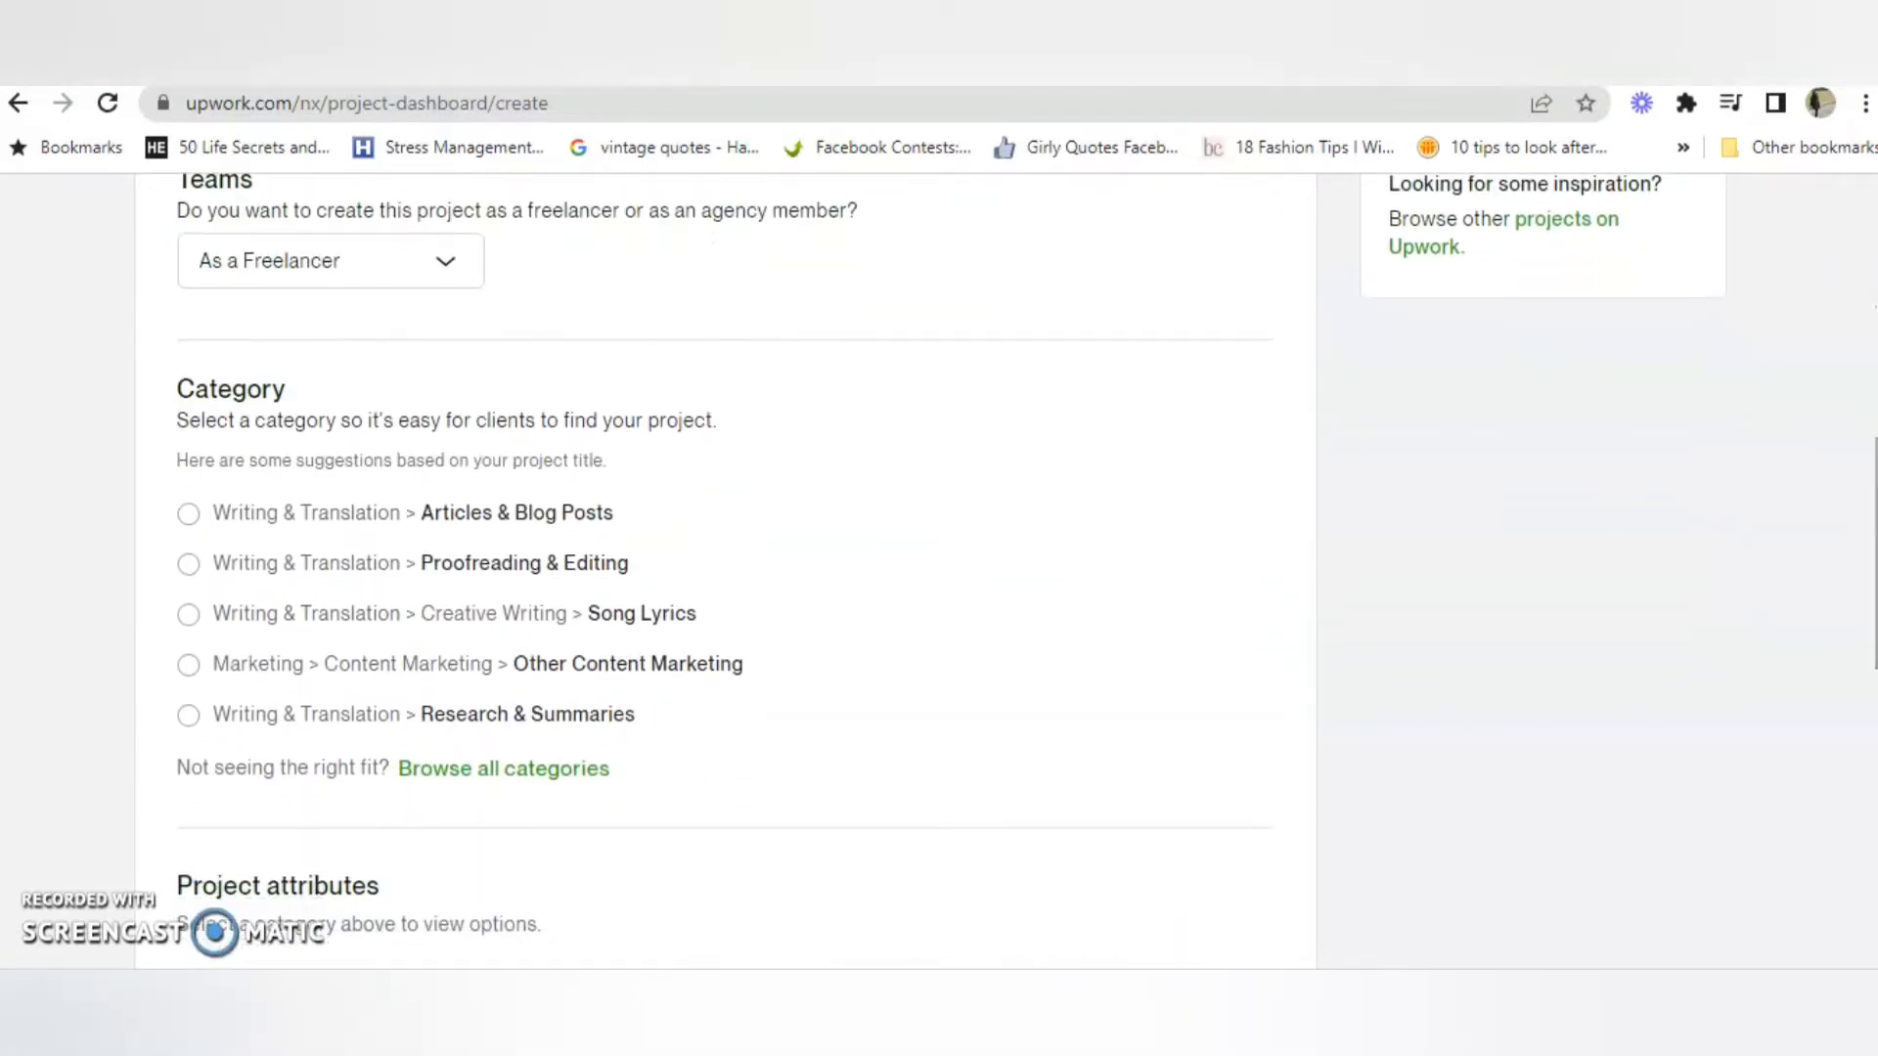
{"action": "left_click", "coordinate": [187, 514]}
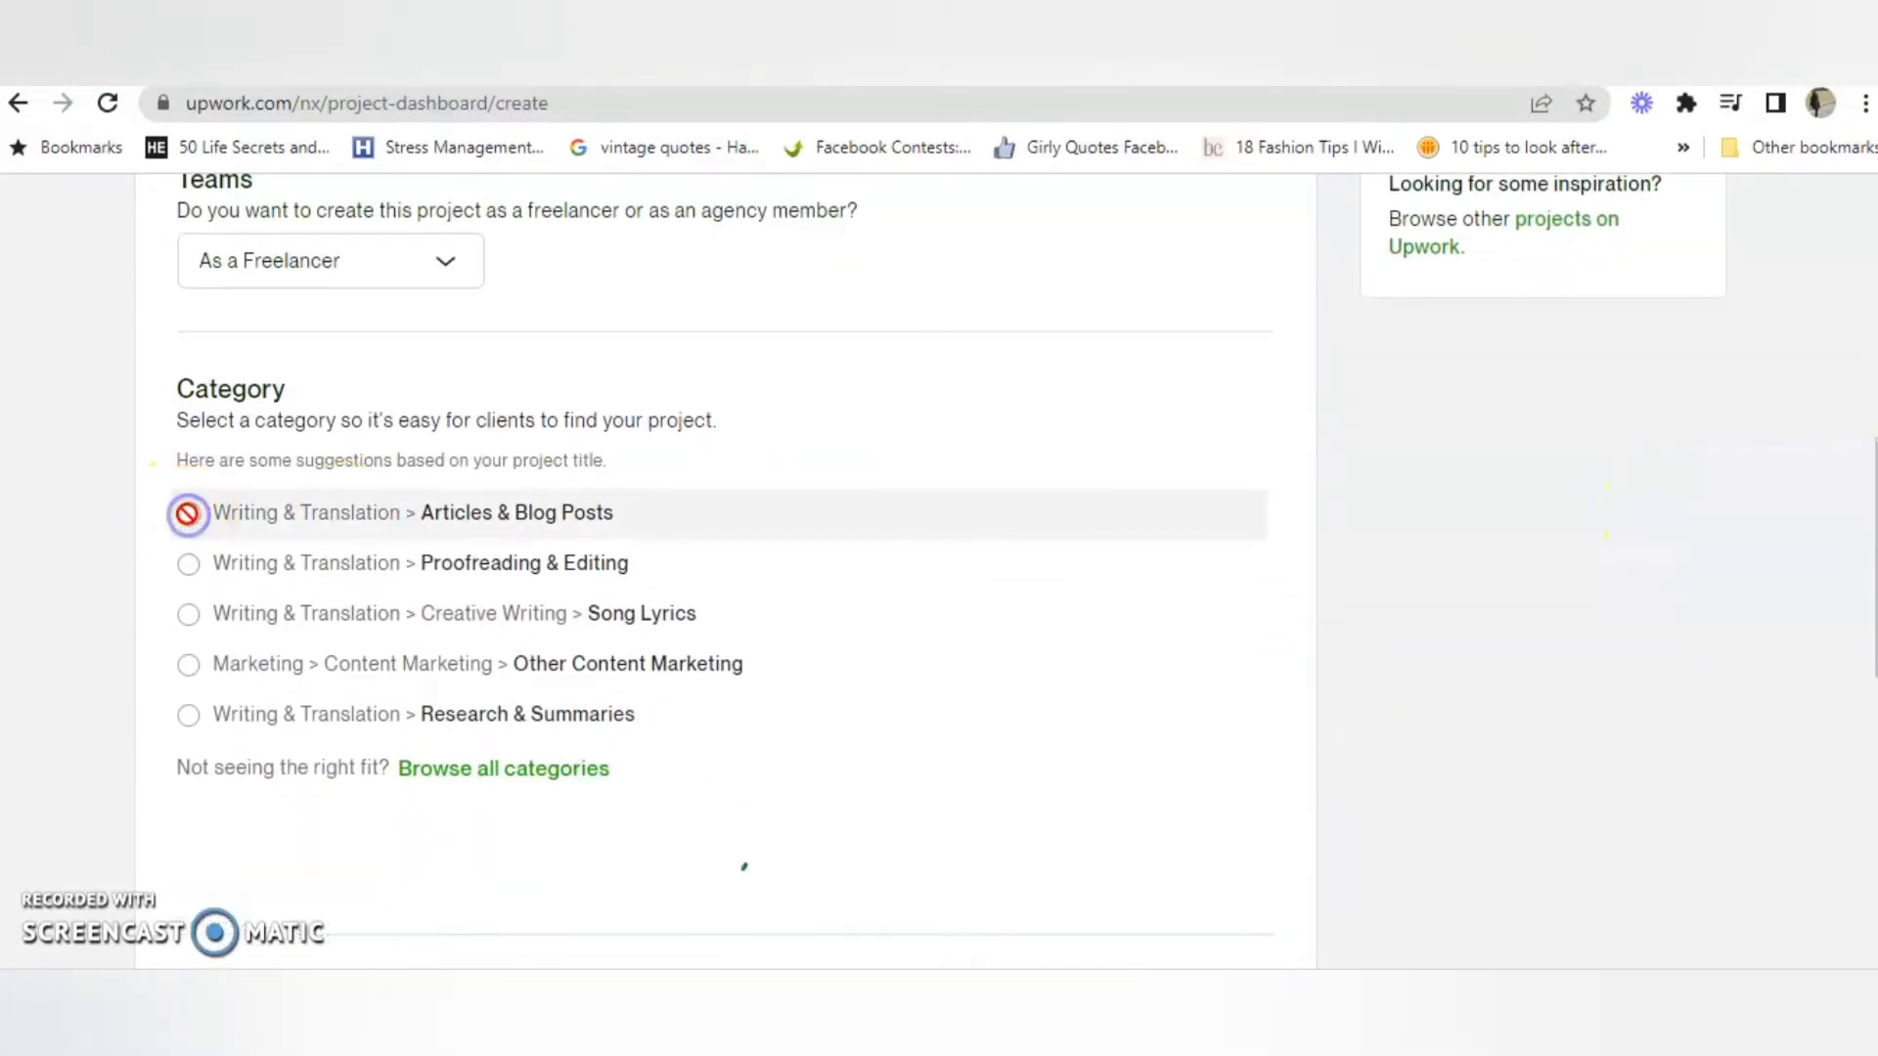
{"action": "left_click", "coordinate": [1186, 420]}
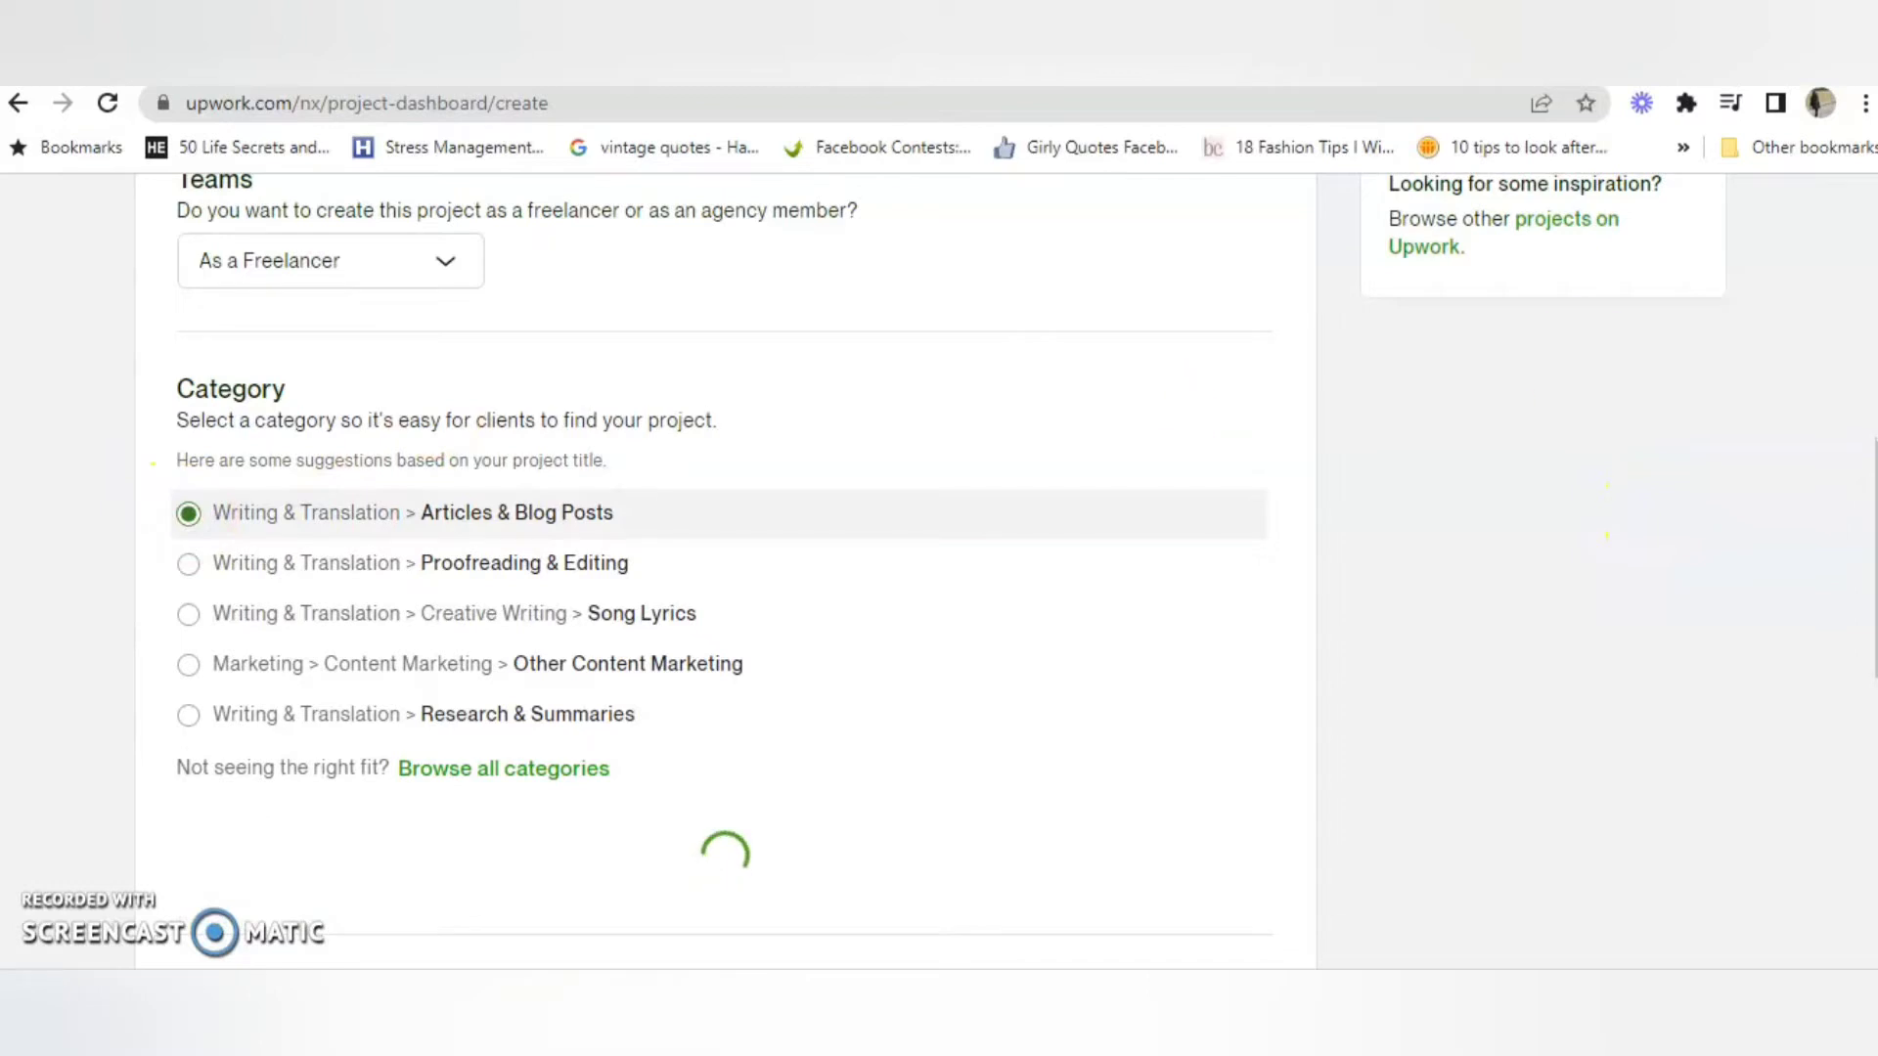
{"action": "scroll", "coordinate": [723, 567], "scroll_direction": "down", "scroll_amount": 6}
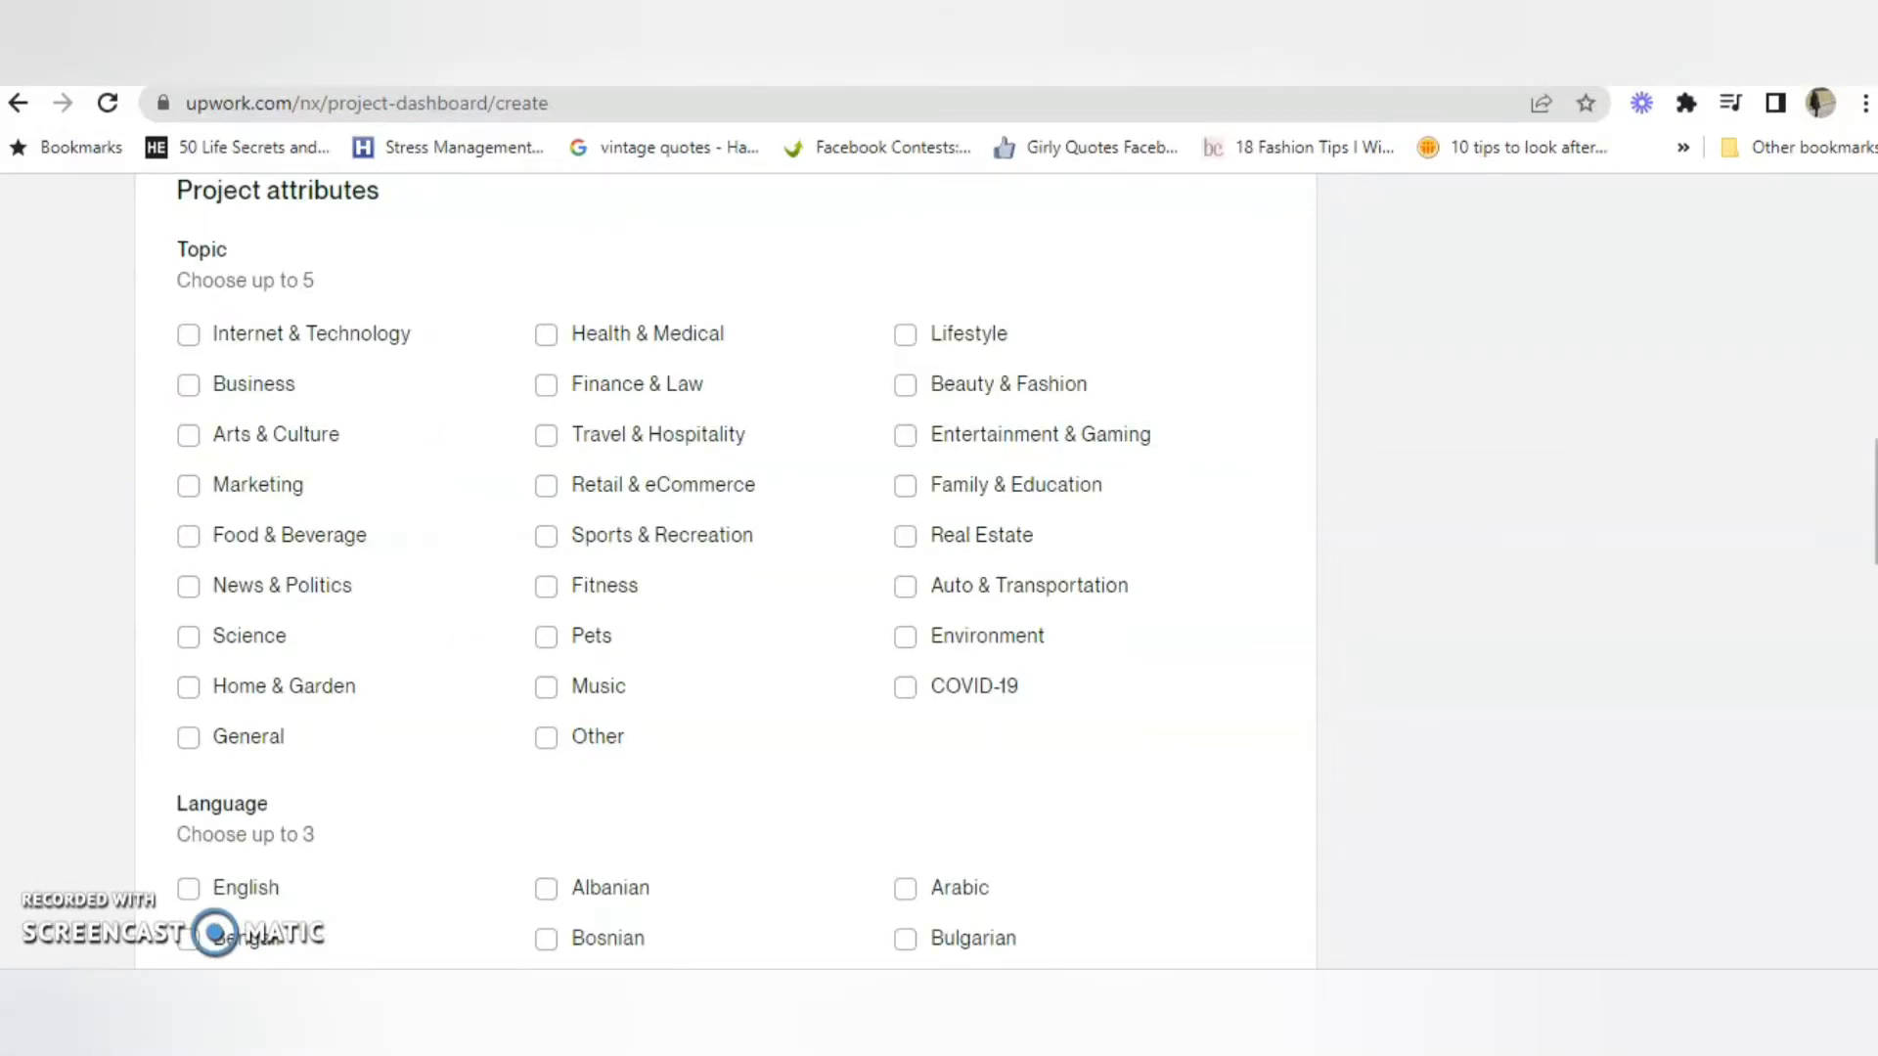
{"action": "scroll", "coordinate": [724, 567], "scroll_direction": "up", "scroll_amount": 6}
{"action": "scroll", "coordinate": [1182, 578], "scroll_direction": "down", "scroll_amount": 1}
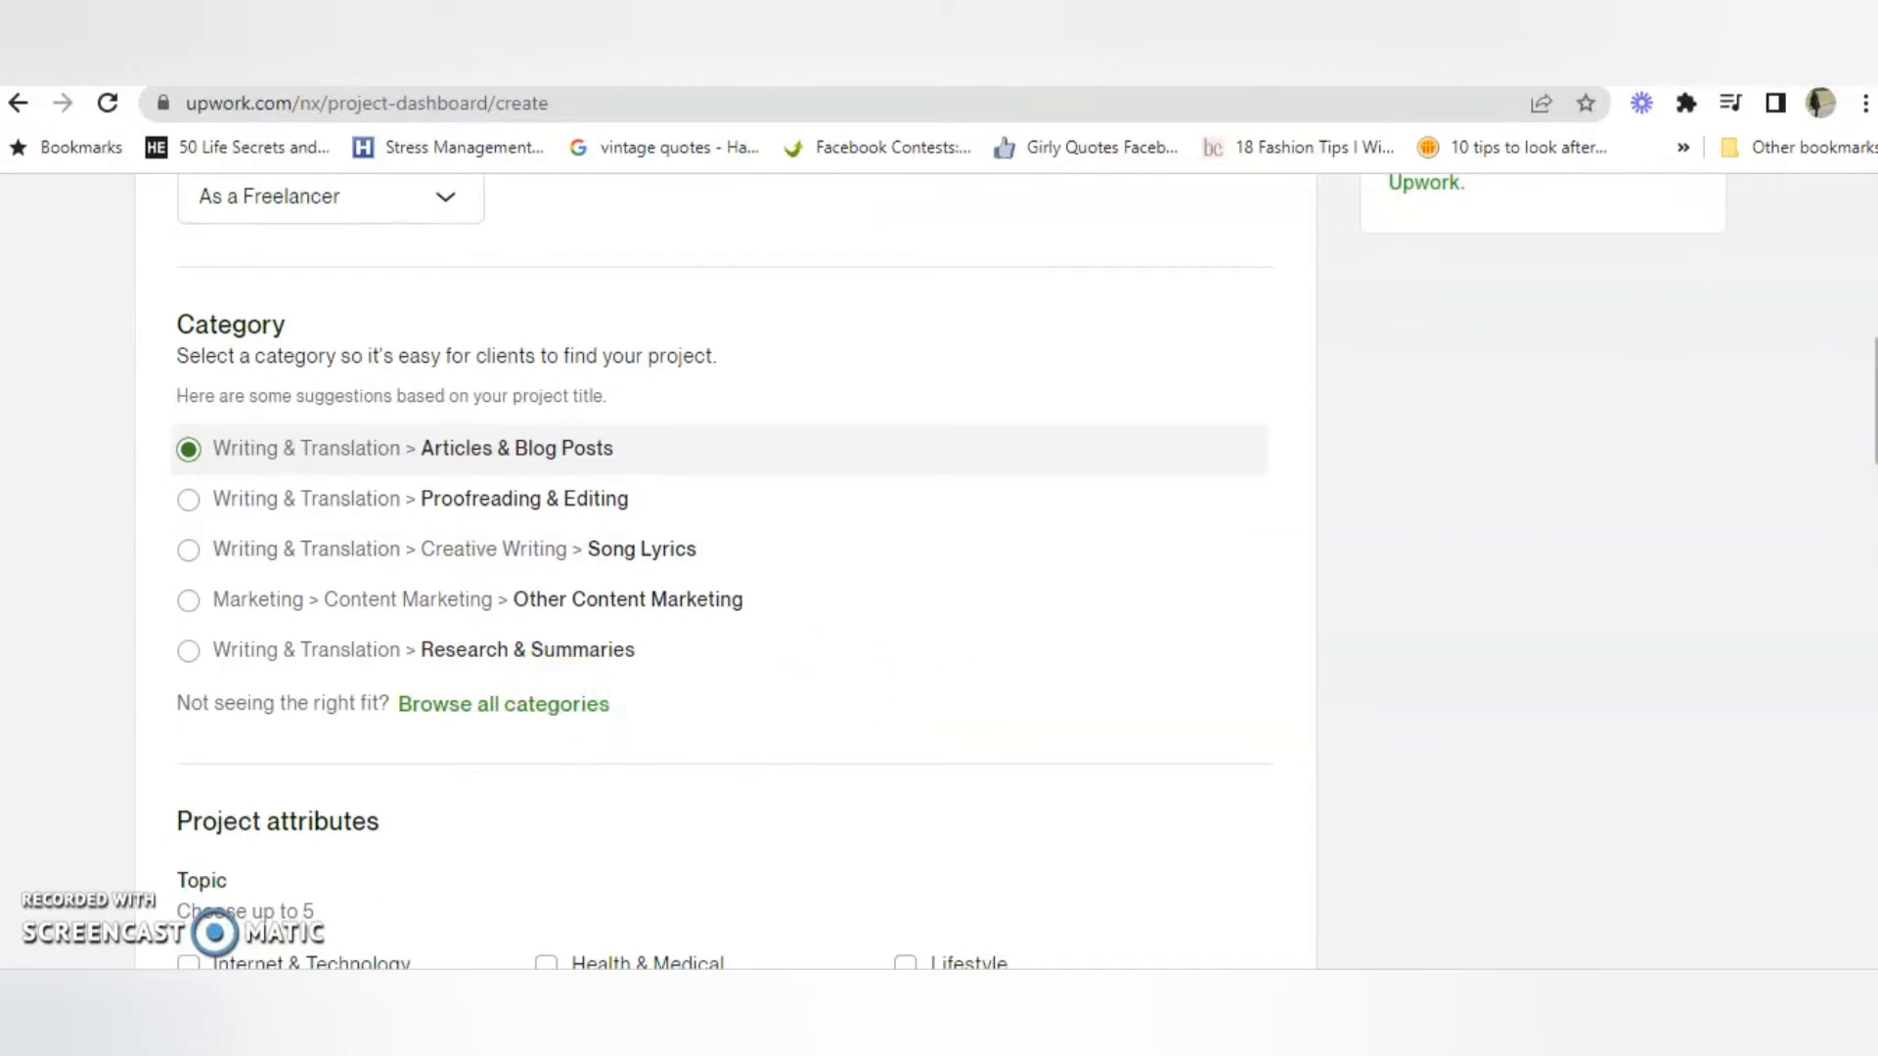
- Select the topics Lifestyle, Fitness, Music and Travel & Hospitality, and choose English as the language
{"action": "scroll", "coordinate": [721, 565], "scroll_direction": "down", "scroll_amount": 5}
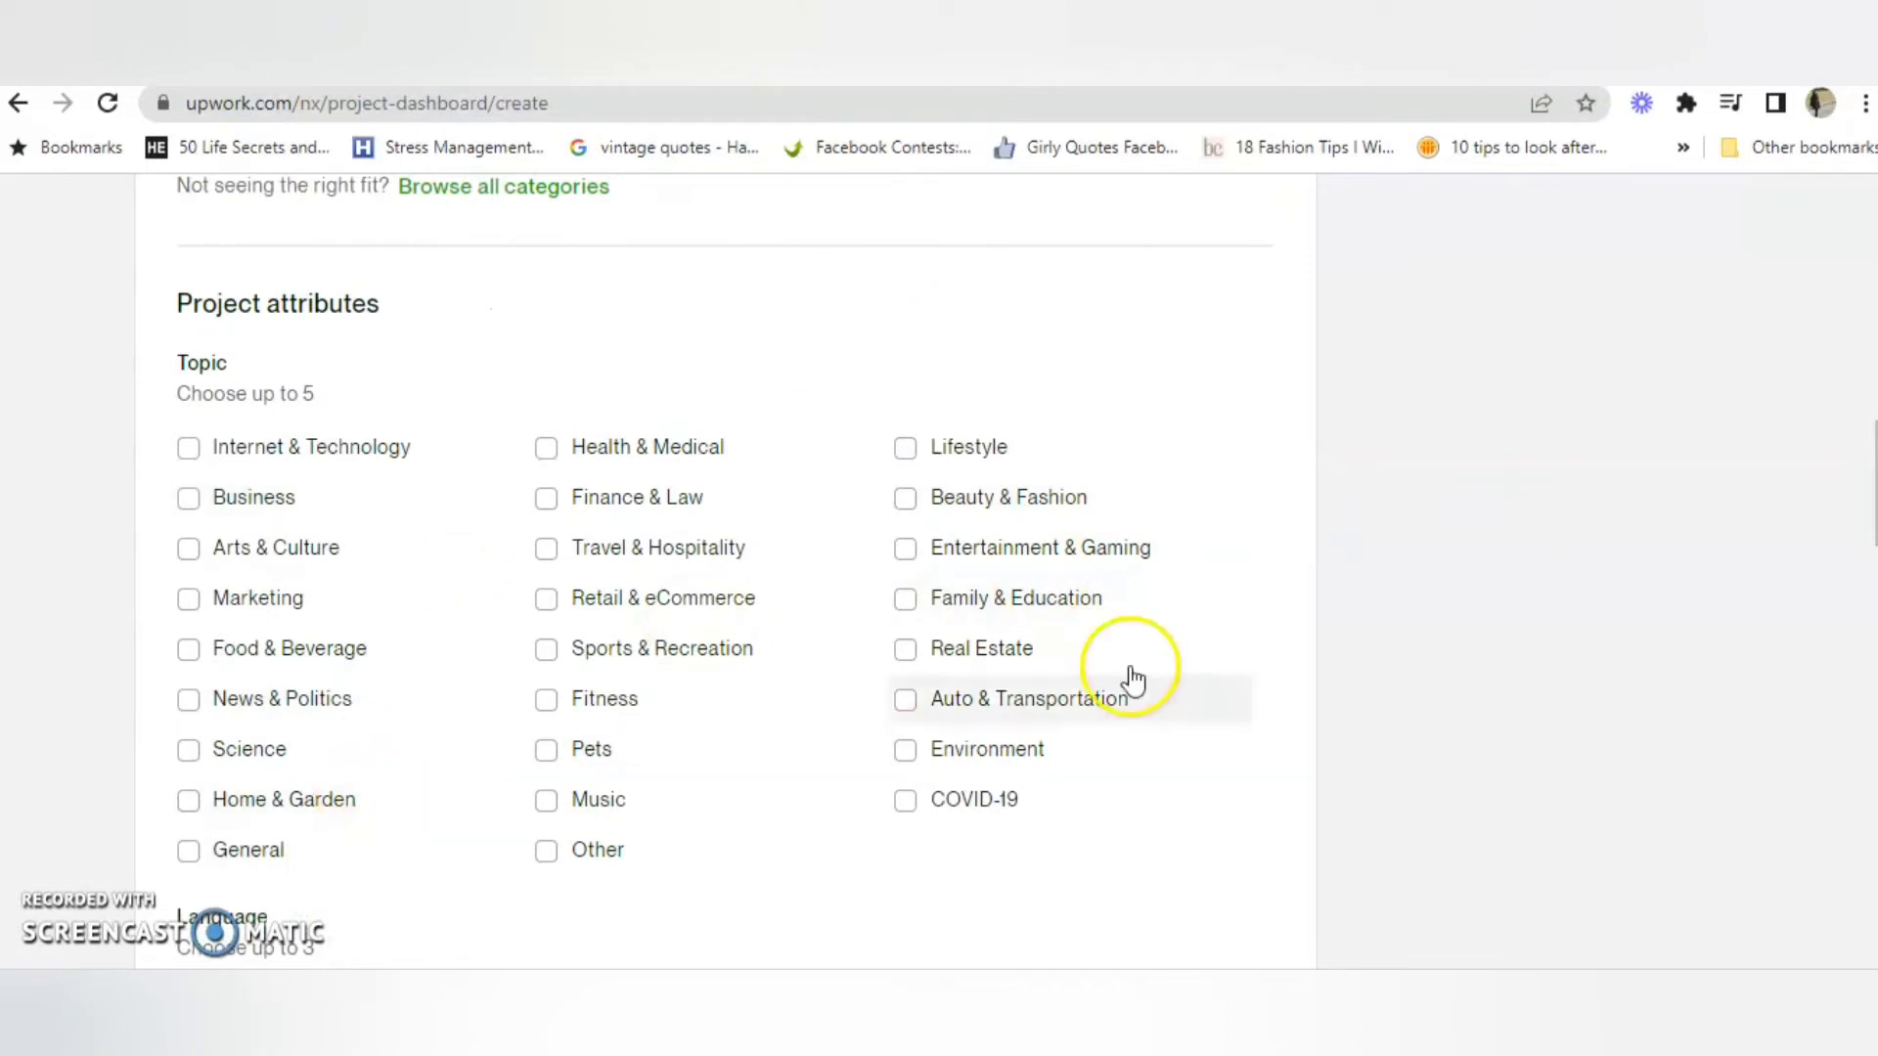
{"action": "left_click", "coordinate": [901, 459]}
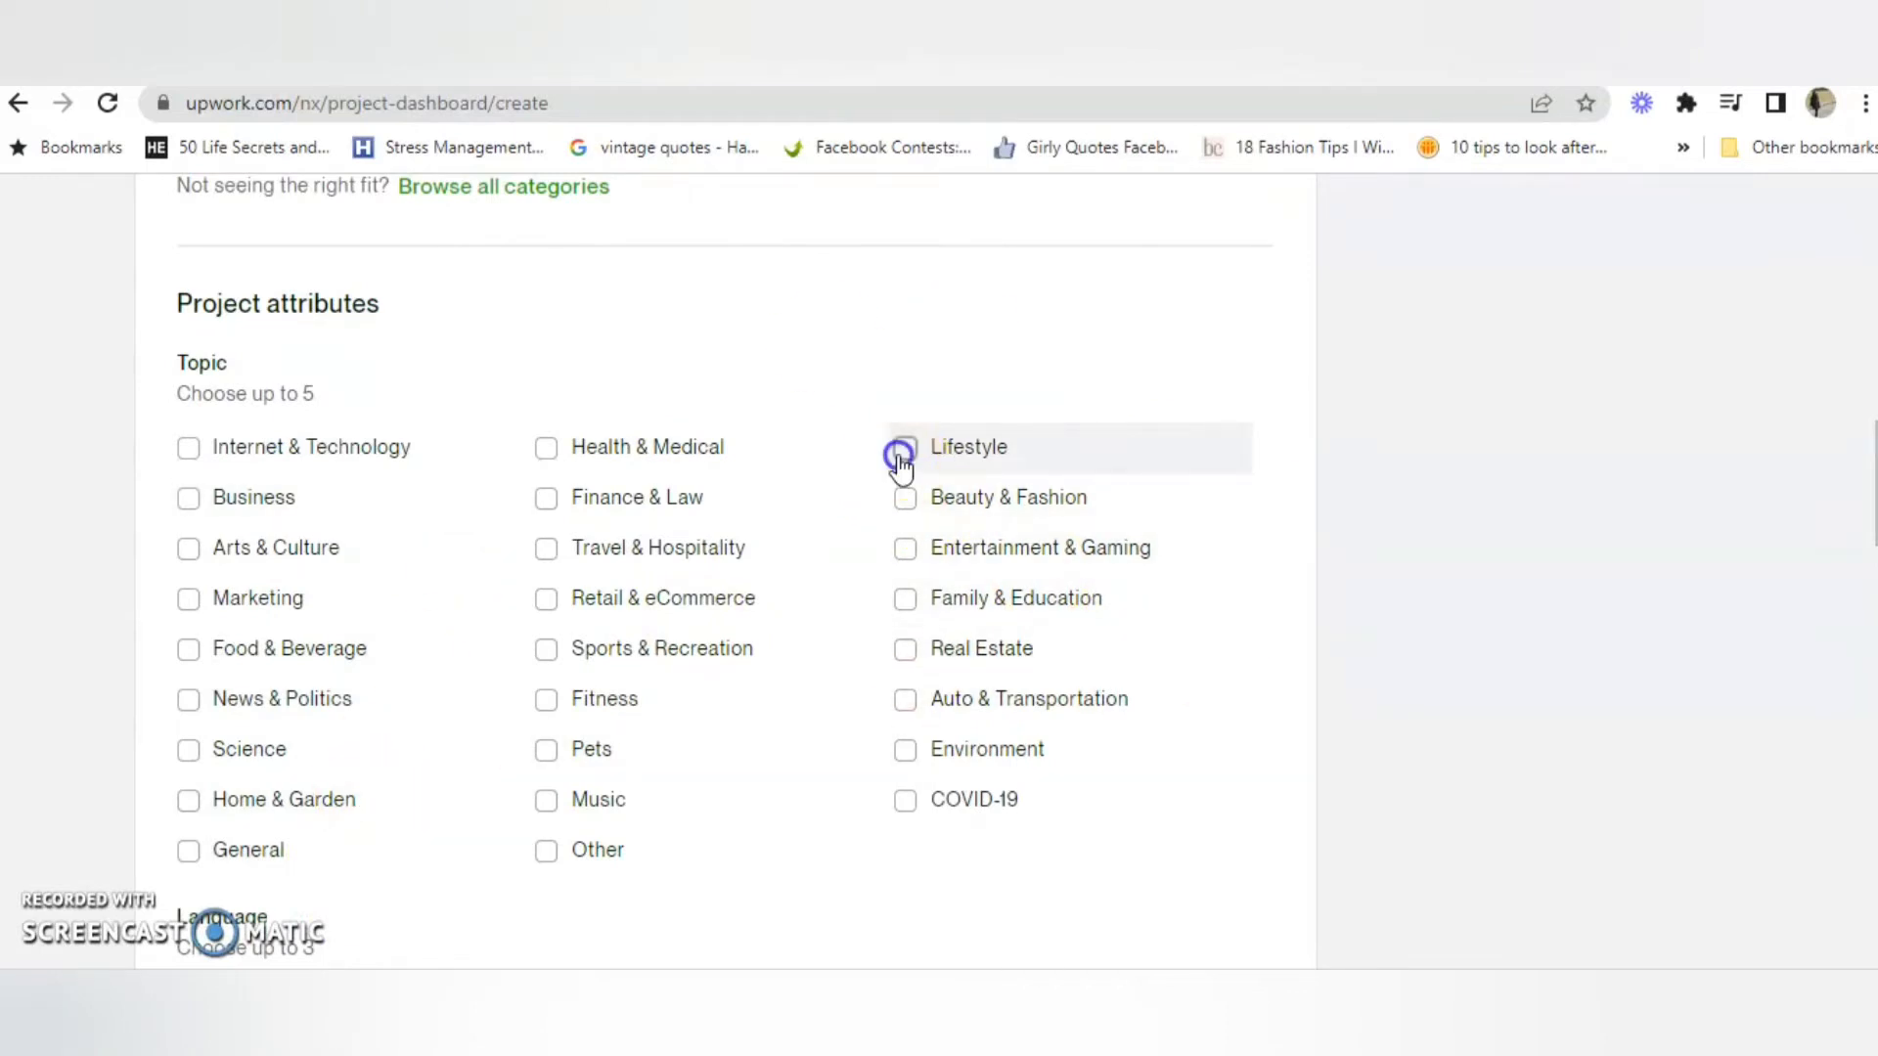
{"action": "left_click", "coordinate": [549, 701]}
{"action": "left_click", "coordinate": [551, 802]}
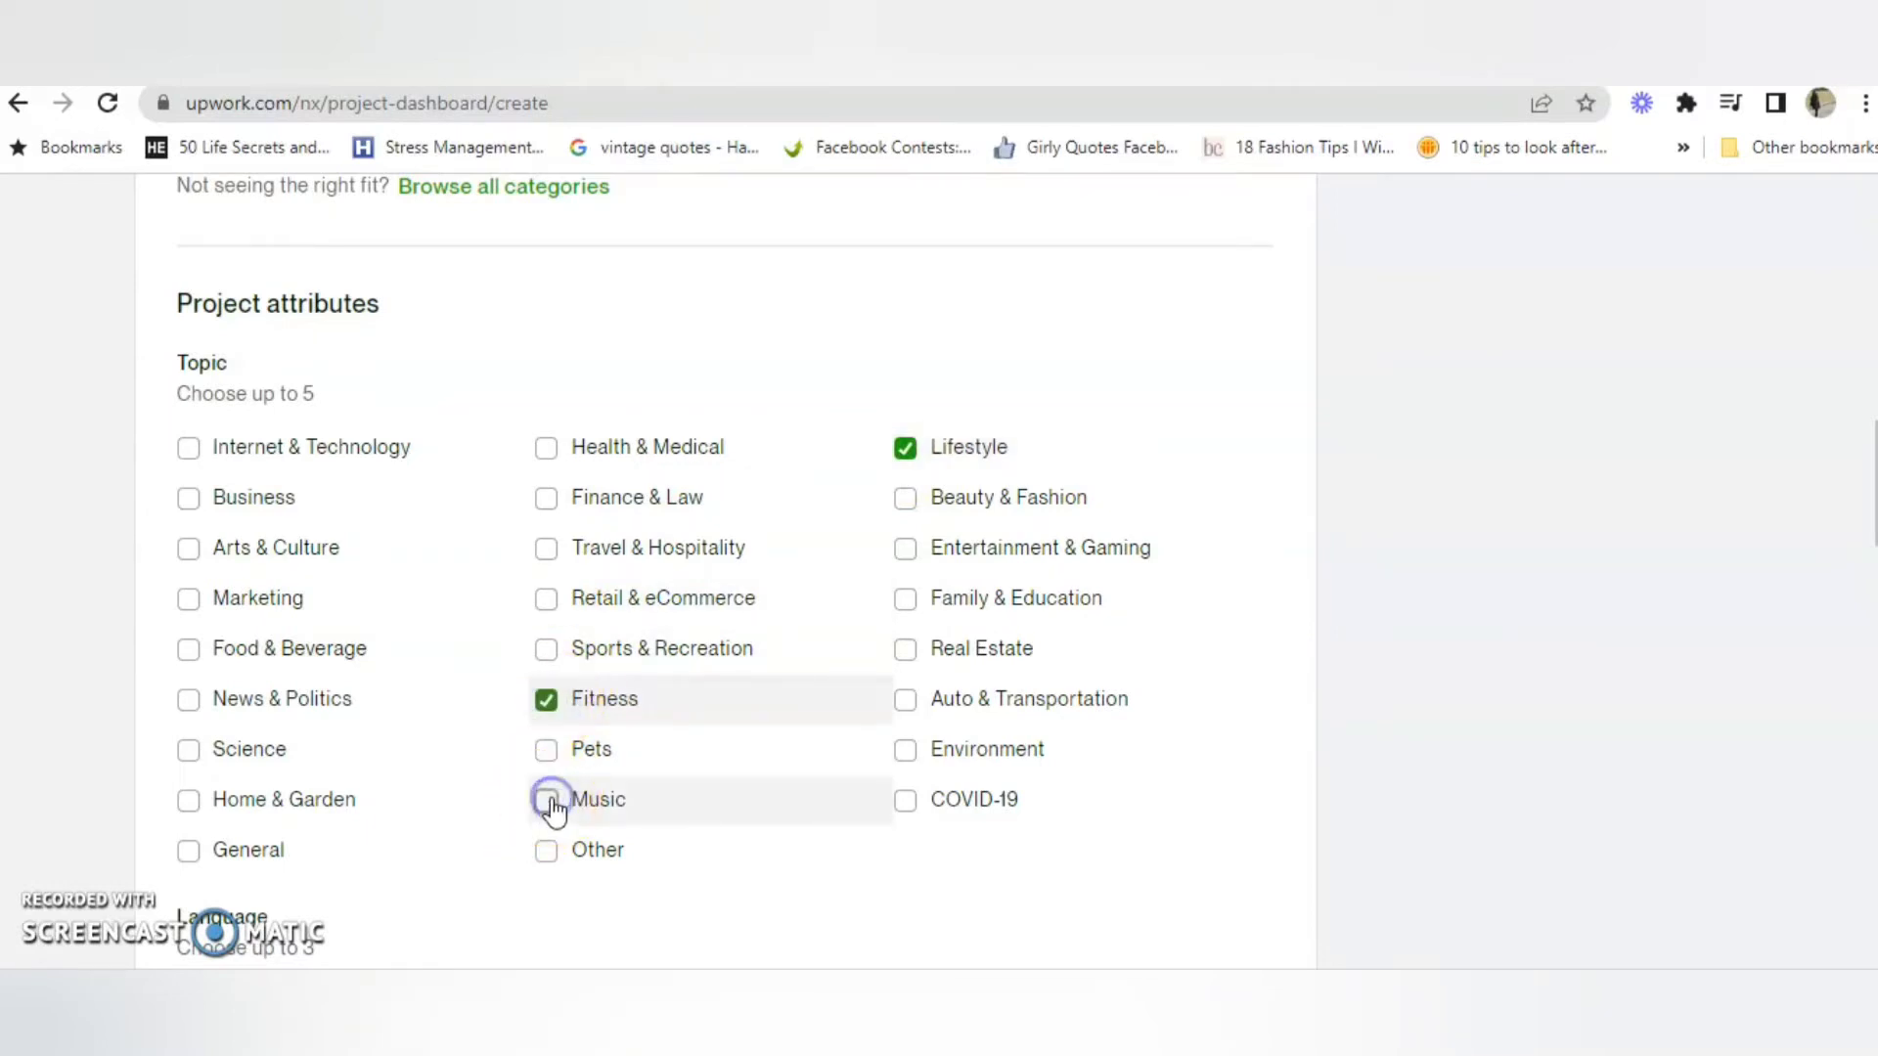
{"action": "left_click", "coordinate": [547, 563]}
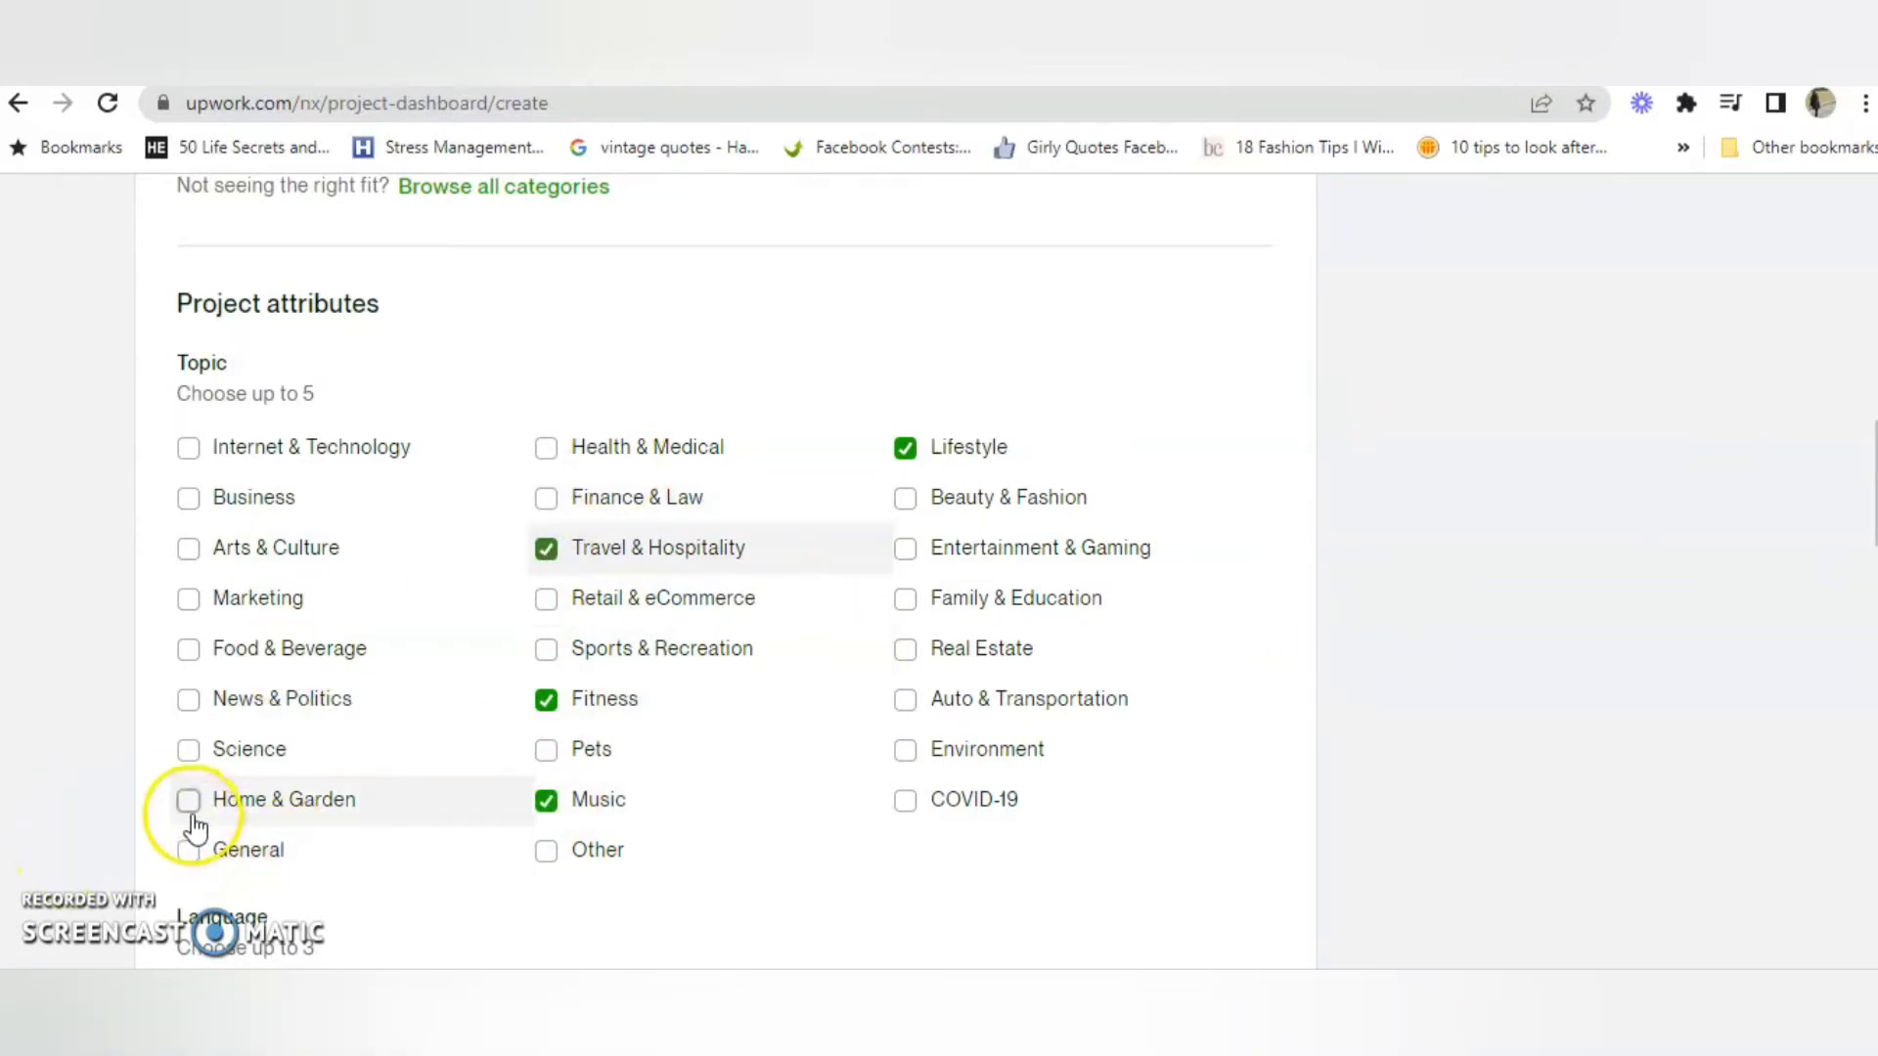
{"action": "scroll", "coordinate": [943, 511], "scroll_direction": "down", "scroll_amount": 7}
{"action": "left_click", "coordinate": [190, 303]}
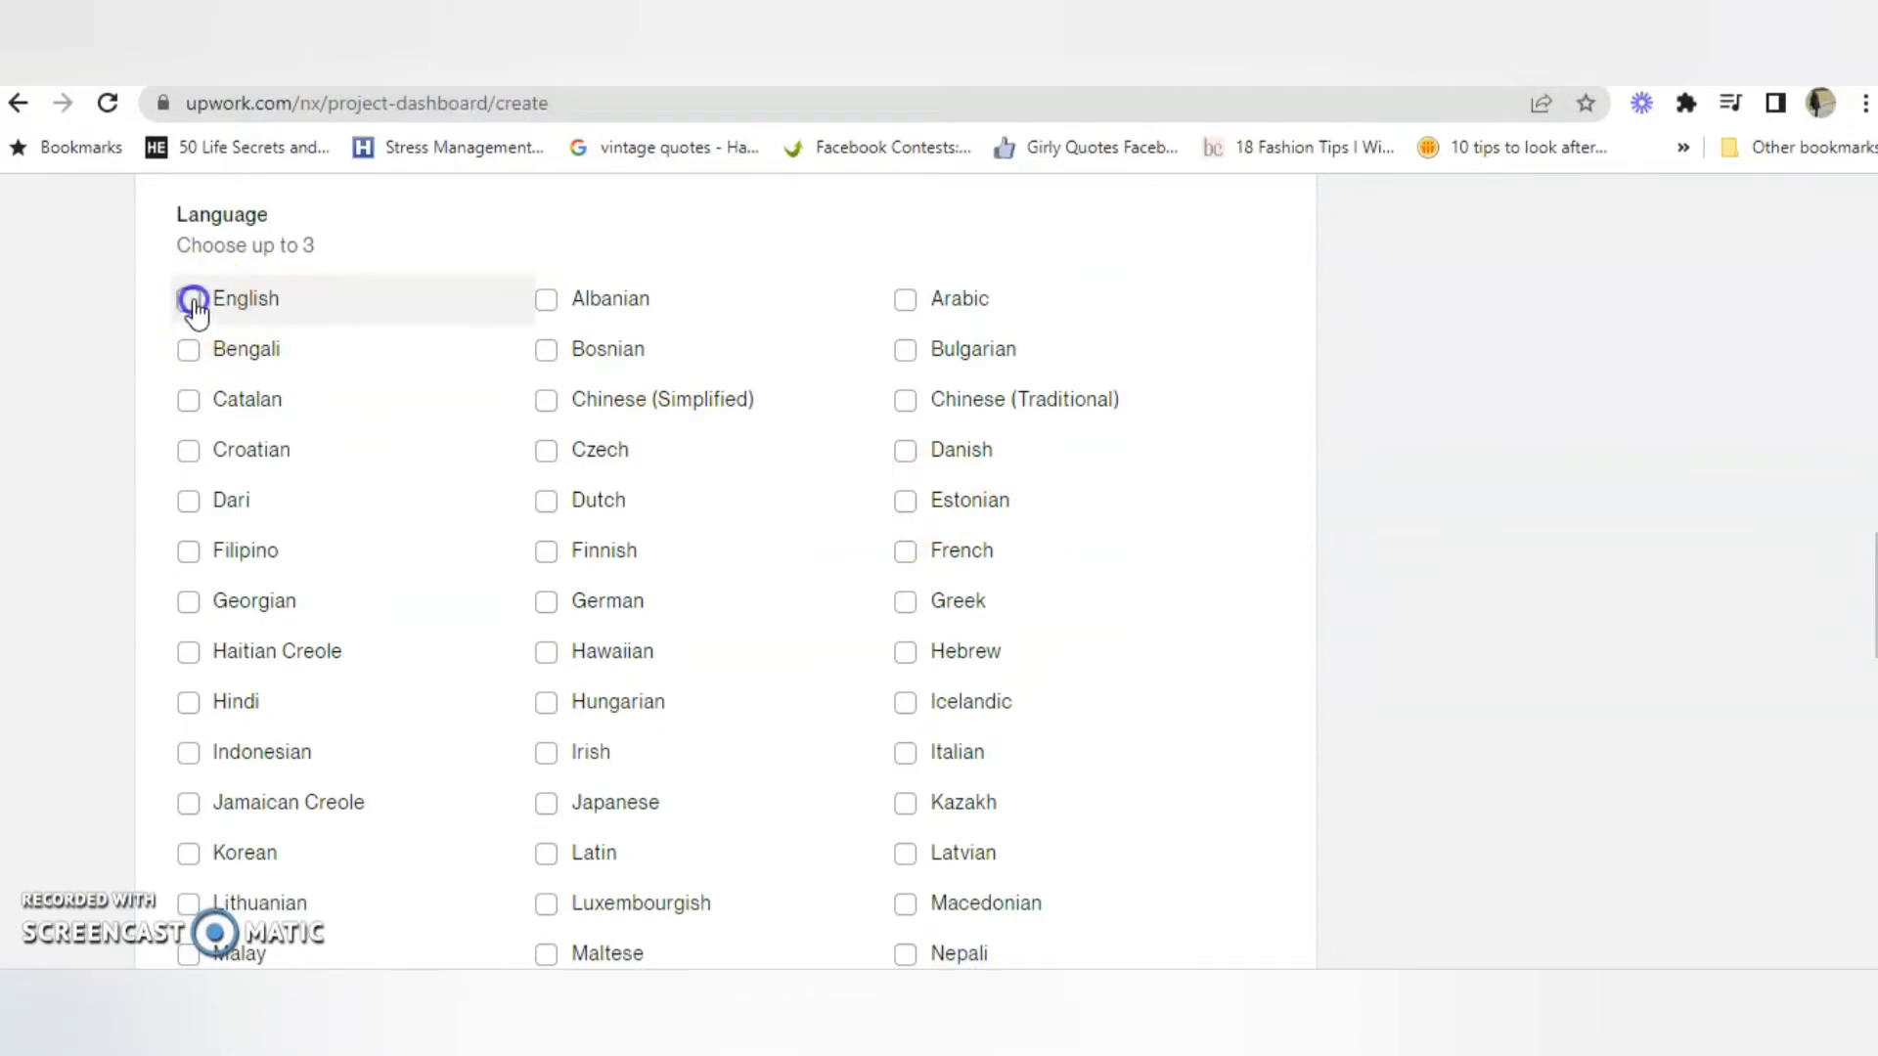
- Set the tone to Conversational and Professional/Formal, and the article type to Long-Form Article and Instructional/How-To
{"action": "scroll", "coordinate": [910, 557], "scroll_direction": "down", "scroll_amount": 7}
{"action": "left_click", "coordinate": [907, 553]}
{"action": "left_click", "coordinate": [187, 543]}
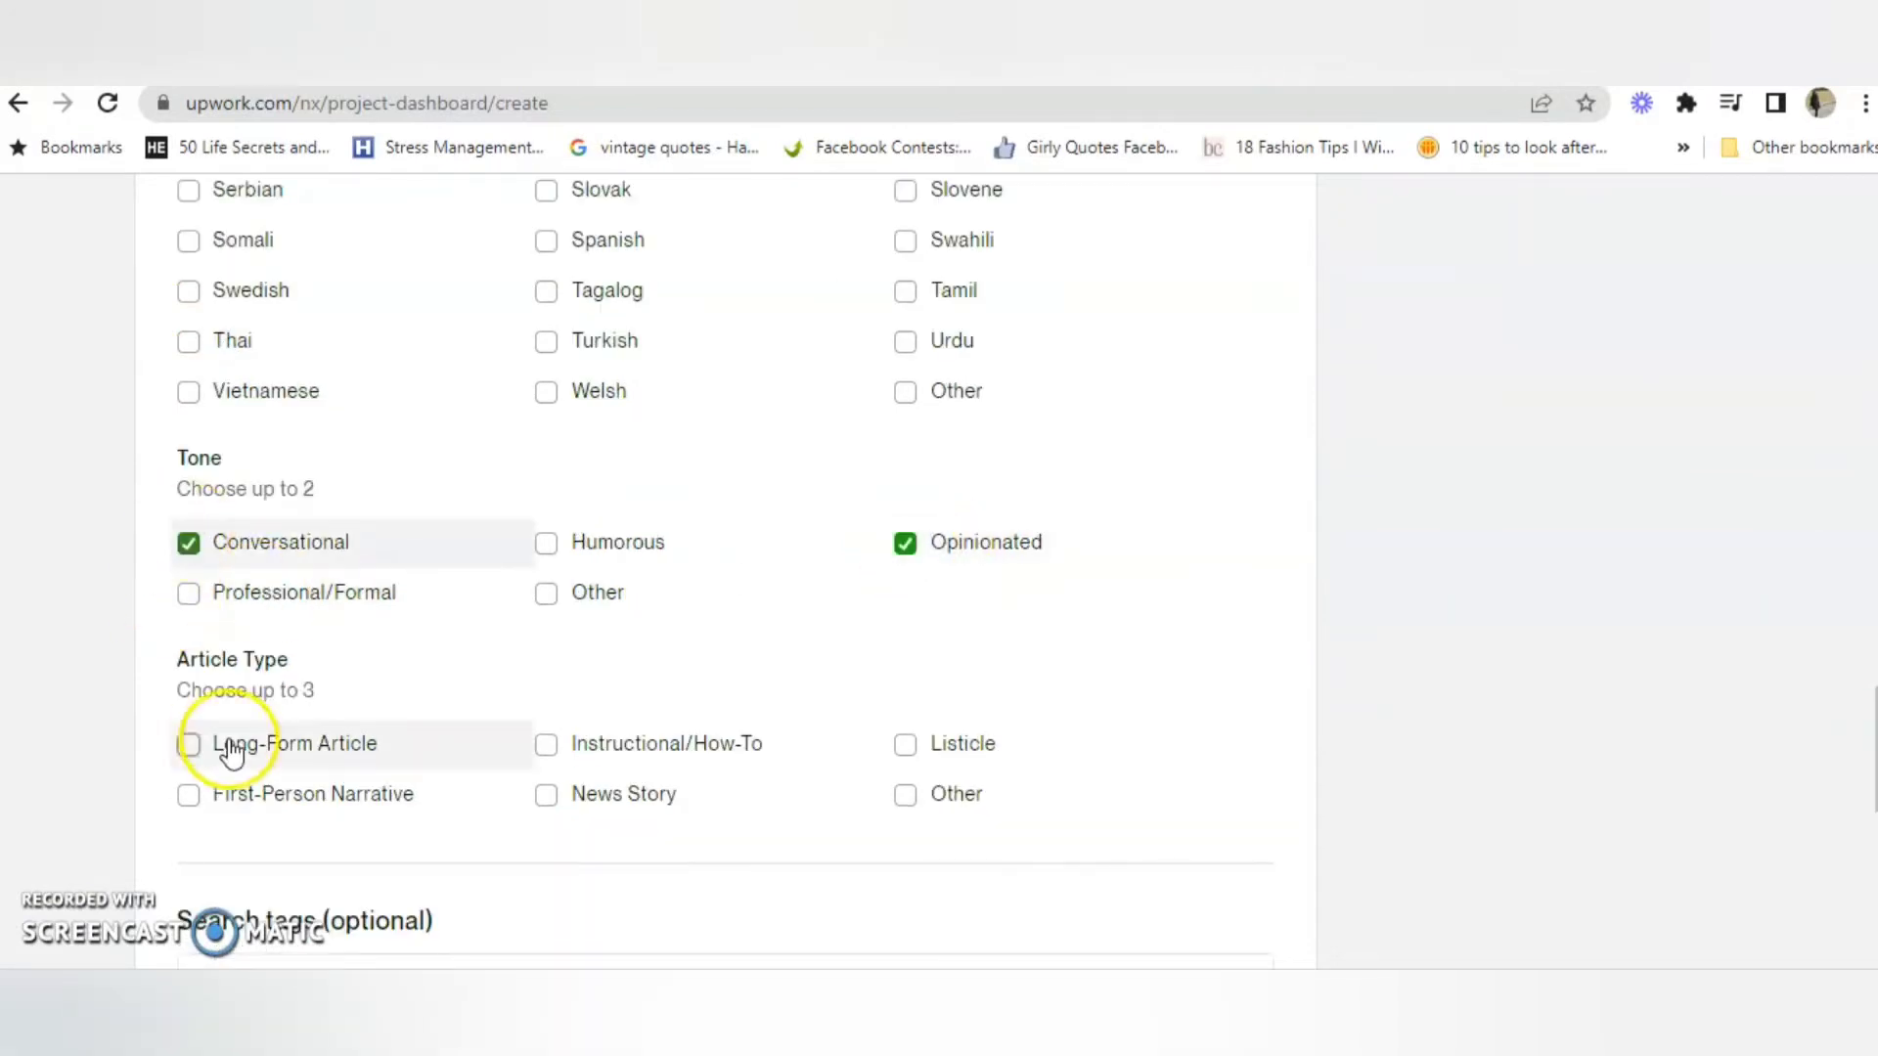
{"action": "left_click", "coordinate": [189, 746]}
{"action": "left_click", "coordinate": [547, 746]}
- Add the search tags writing, blog writing, article writing and ghostwriting, and save the overview to continue to pricing
{"action": "scroll", "coordinate": [484, 685], "scroll_direction": "down", "scroll_amount": 4}
{"action": "left_click", "coordinate": [485, 631]}
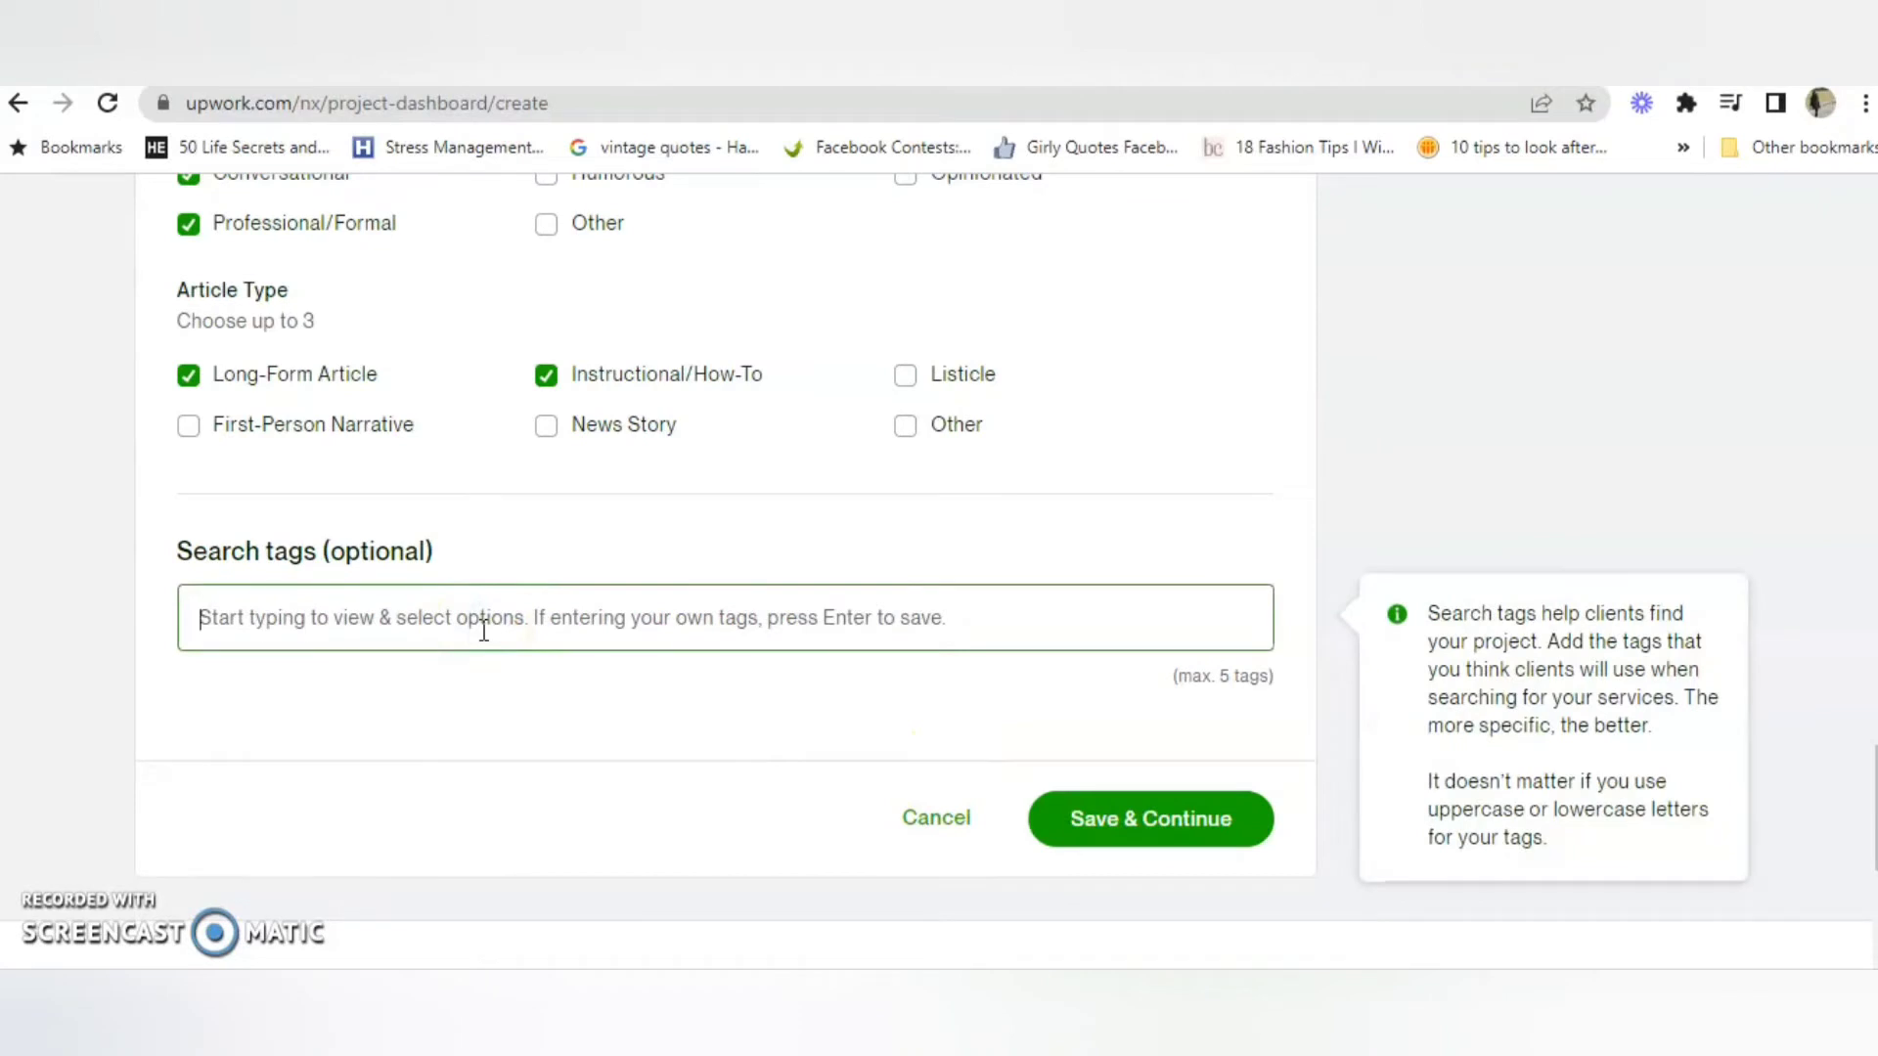
{"action": "type", "text": "writing"}
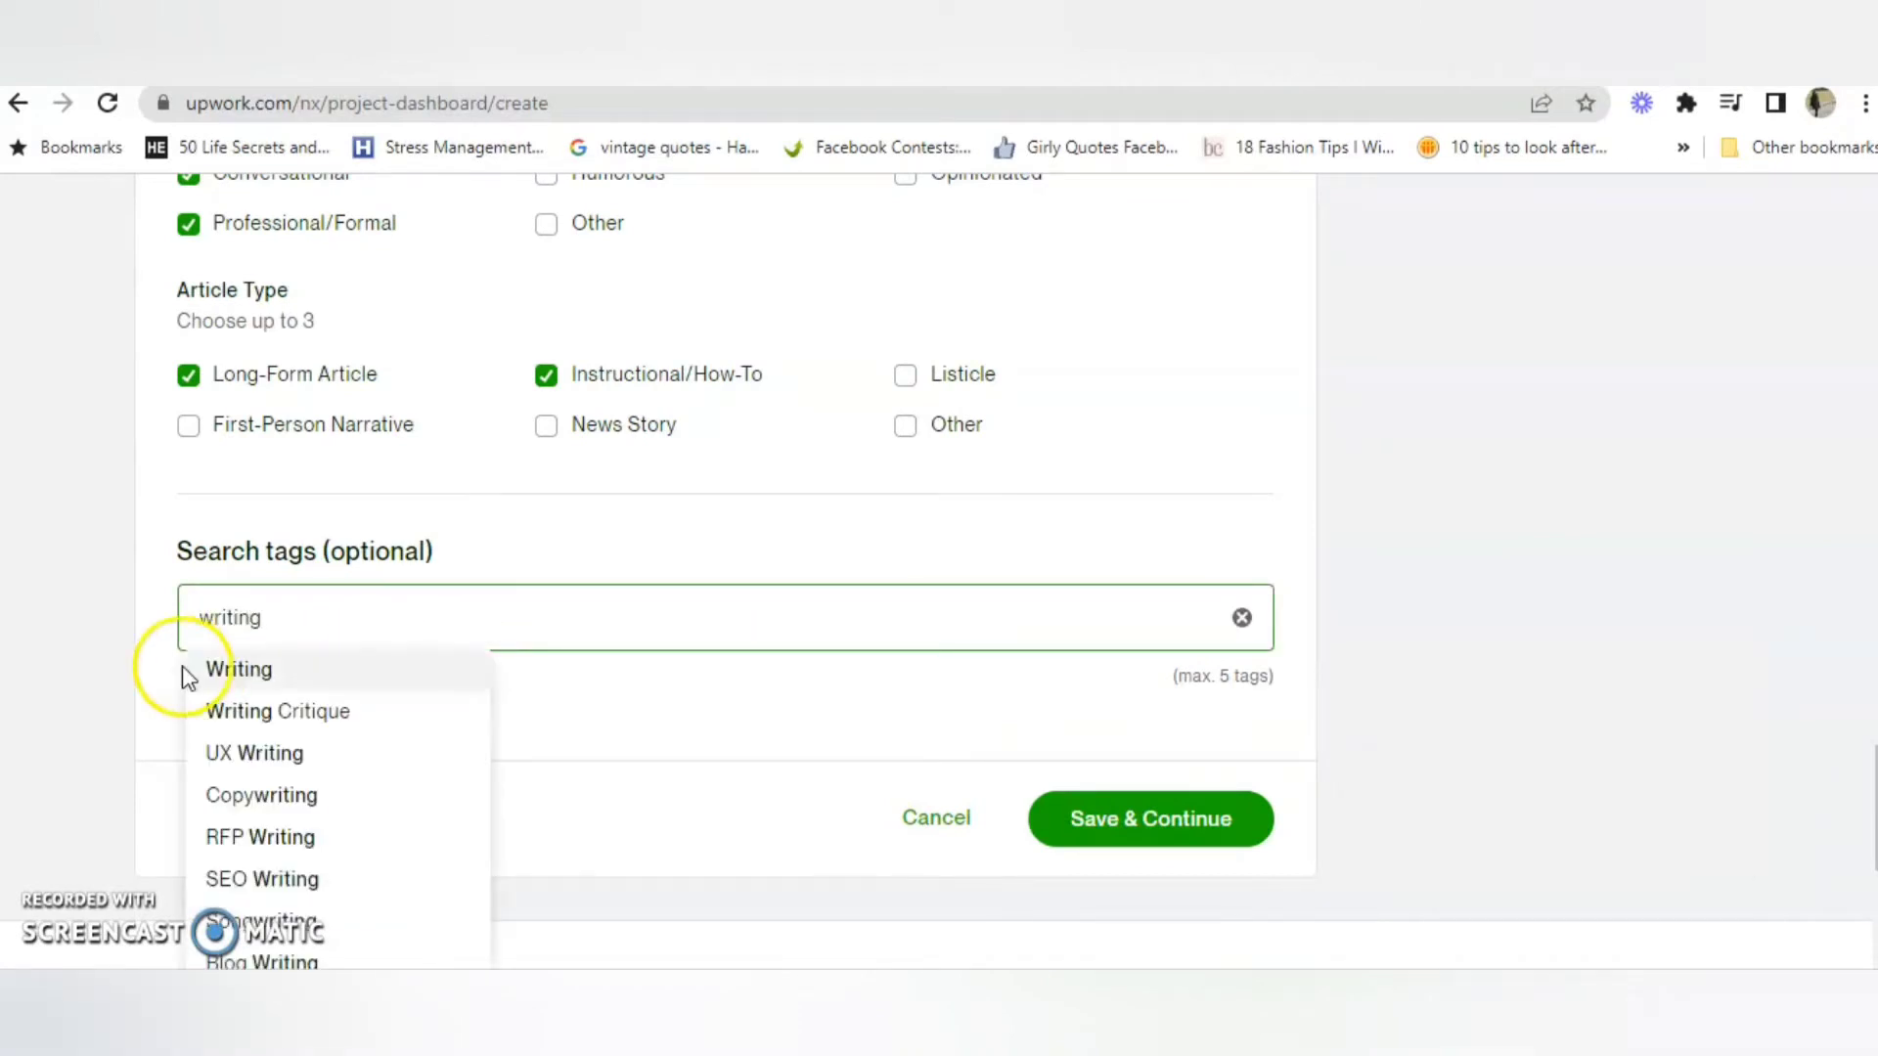
{"action": "left_click", "coordinate": [242, 670]}
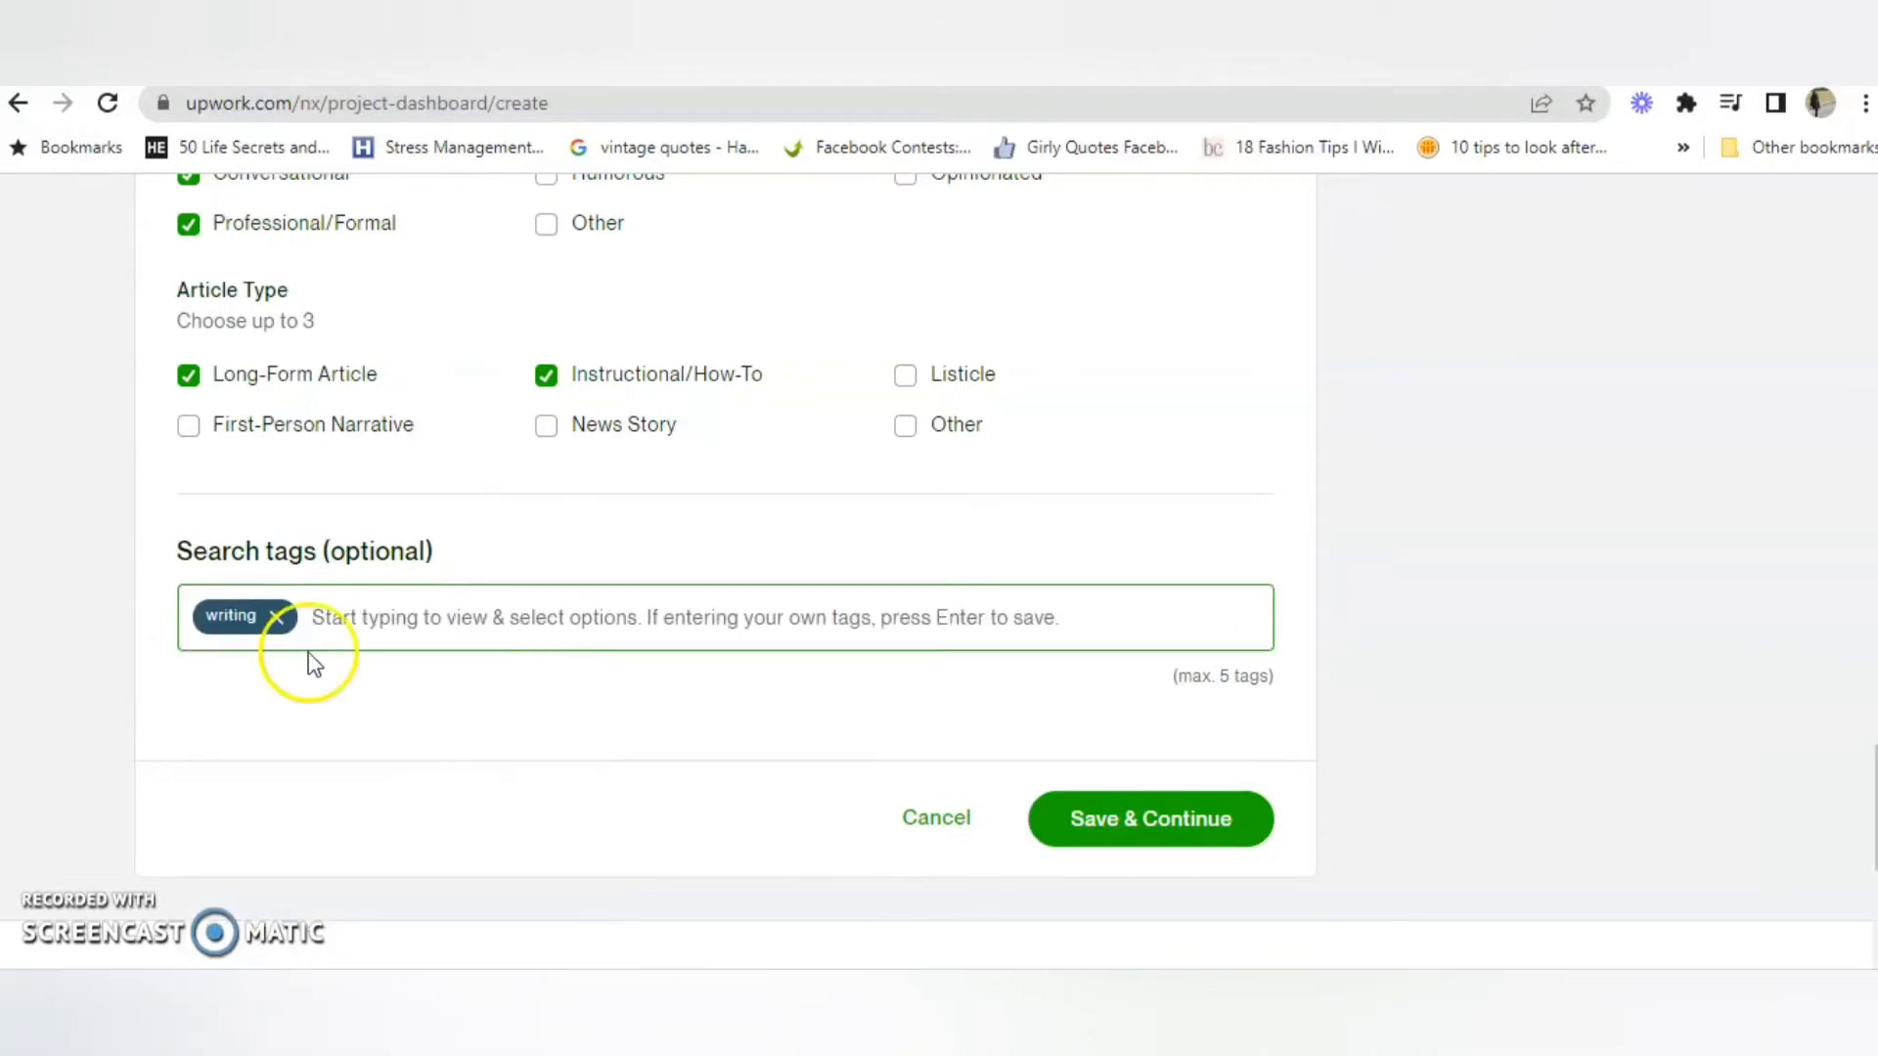
{"action": "type", "text": "wr"}
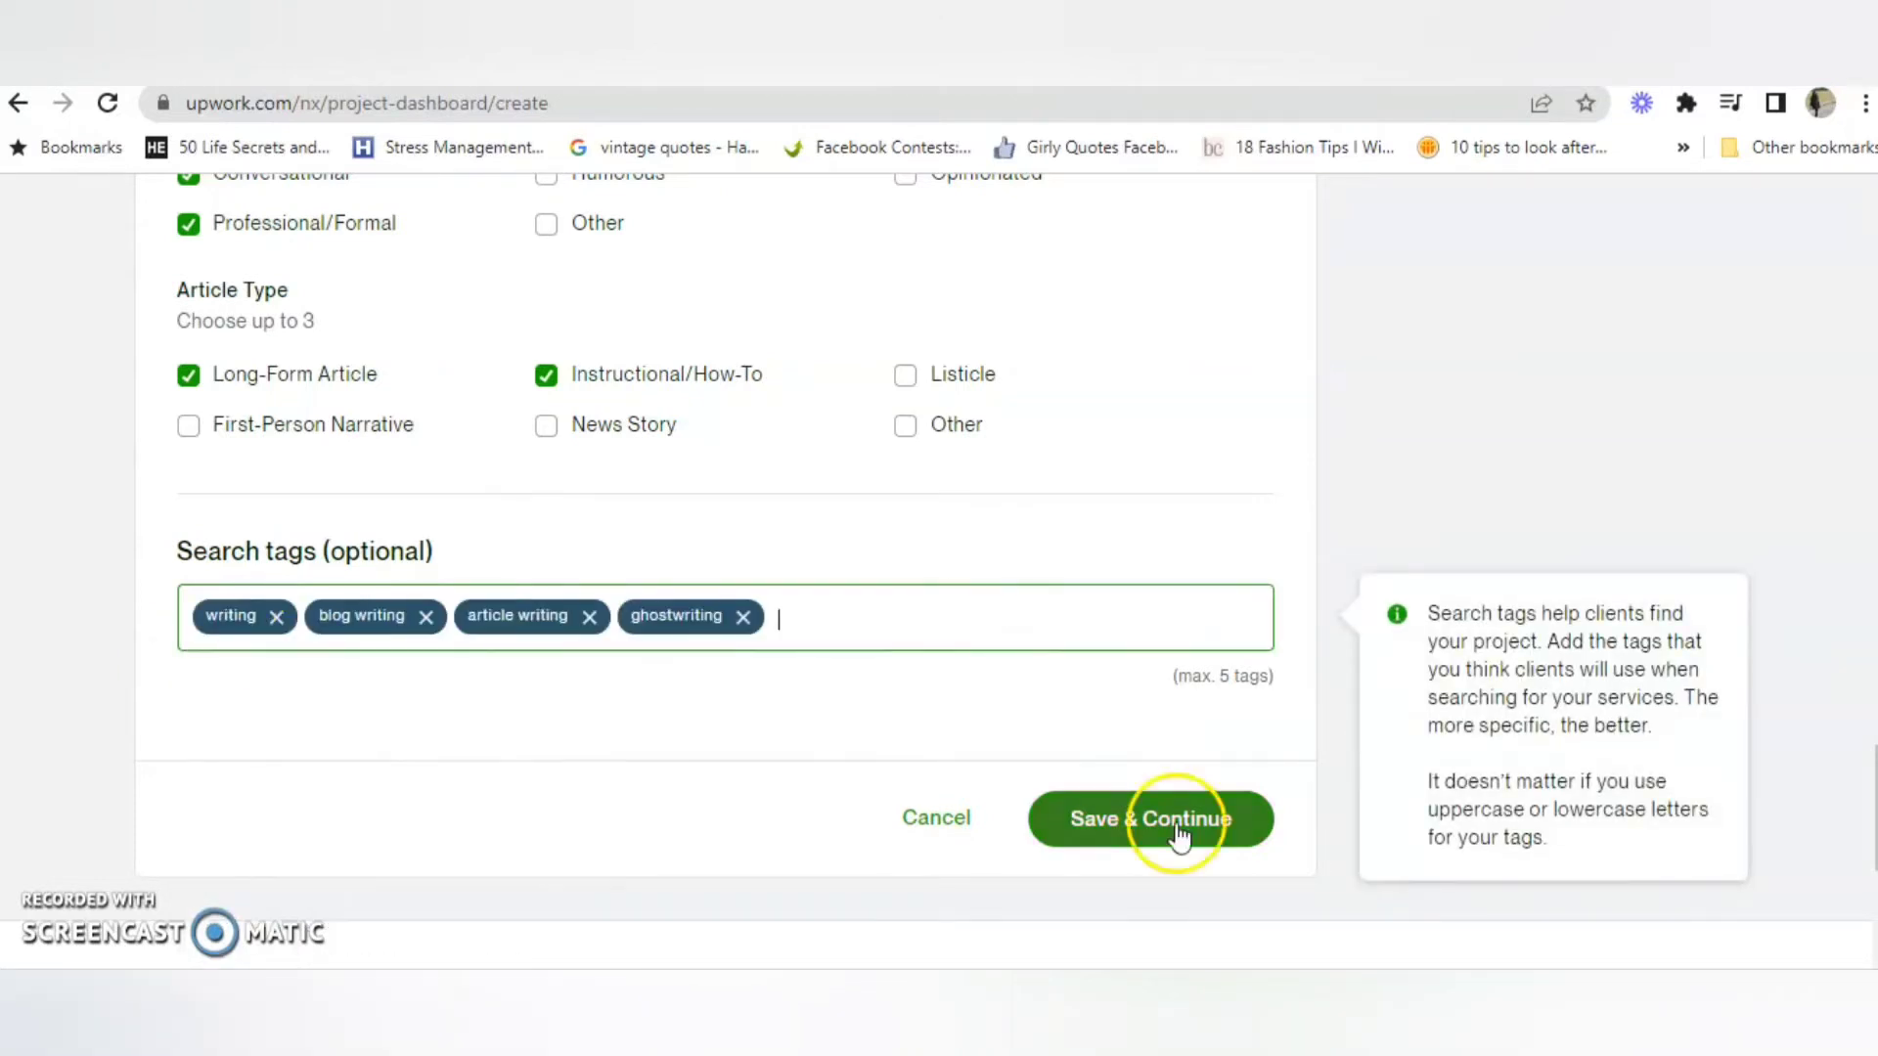
{"action": "left_click", "coordinate": [1178, 834]}
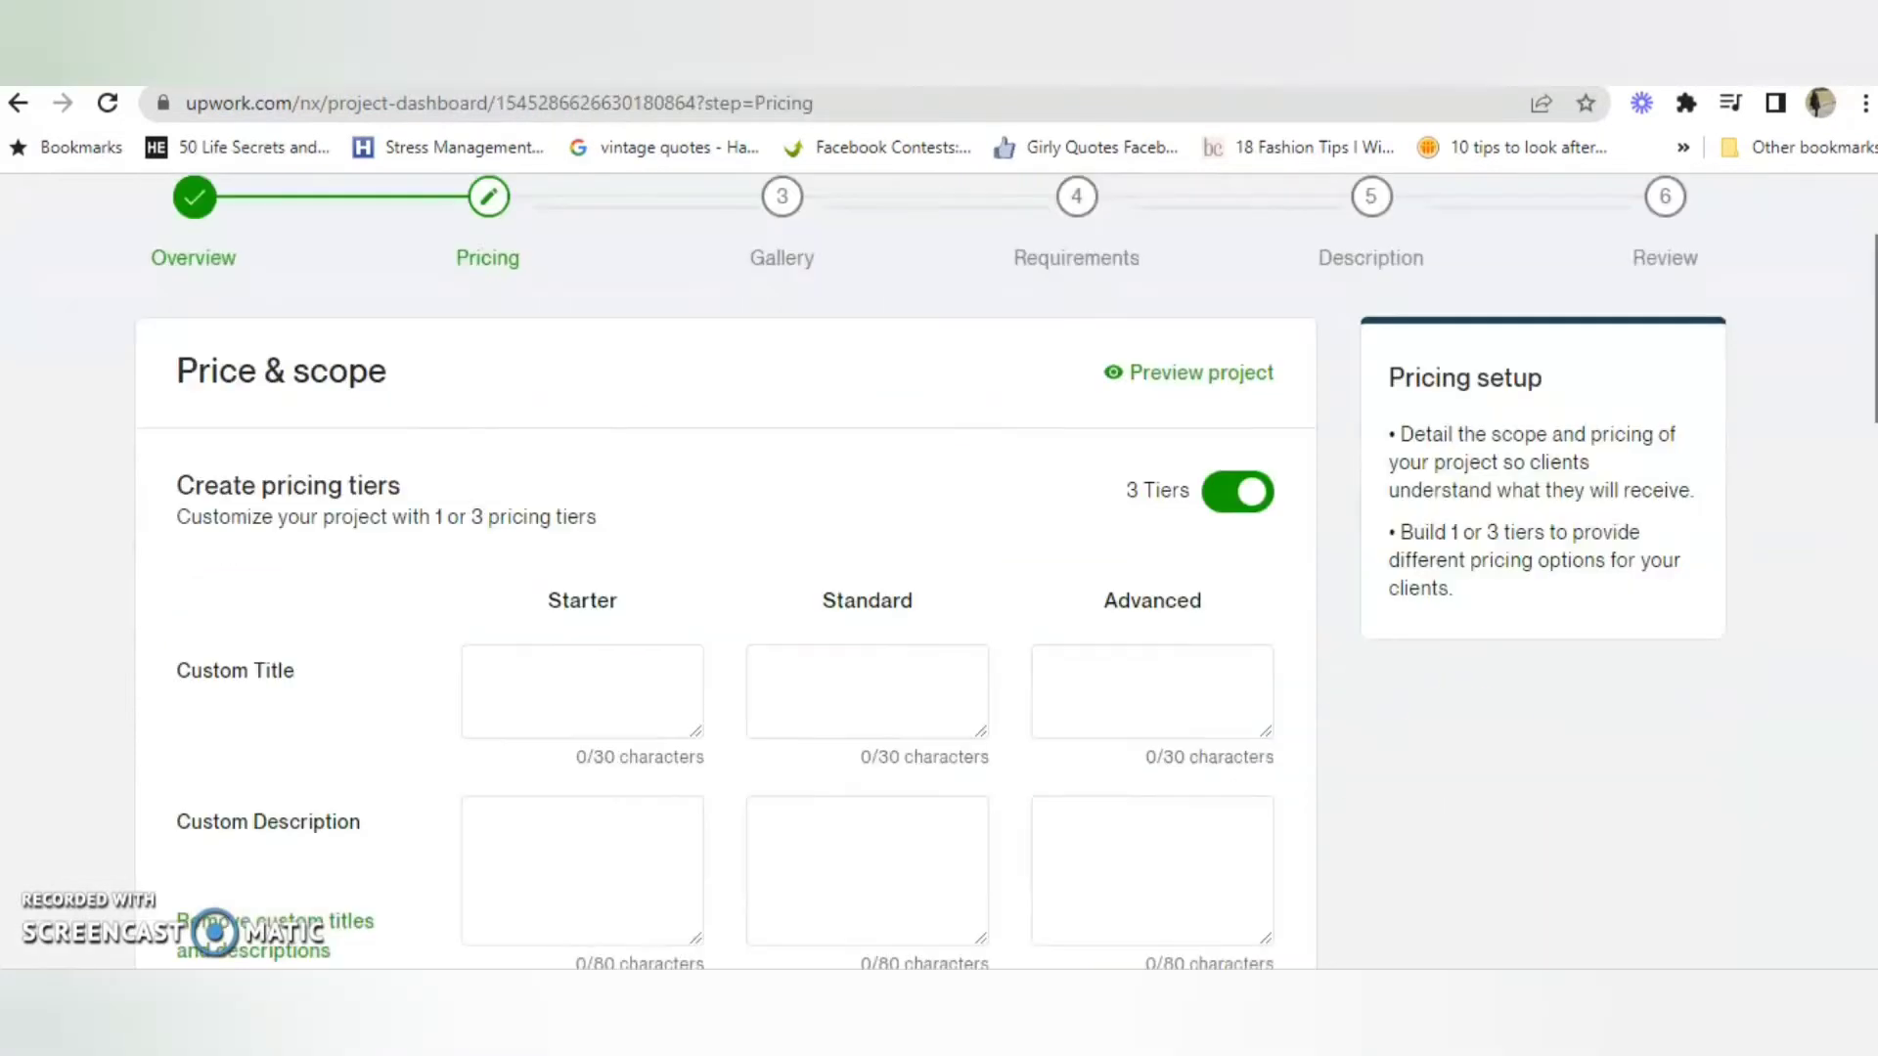
- Remove the custom titles and descriptions from the three pricing tiers
{"action": "scroll", "coordinate": [938, 572], "scroll_direction": "down", "scroll_amount": 2}
{"action": "scroll", "coordinate": [609, 469], "scroll_direction": "down", "scroll_amount": 1}
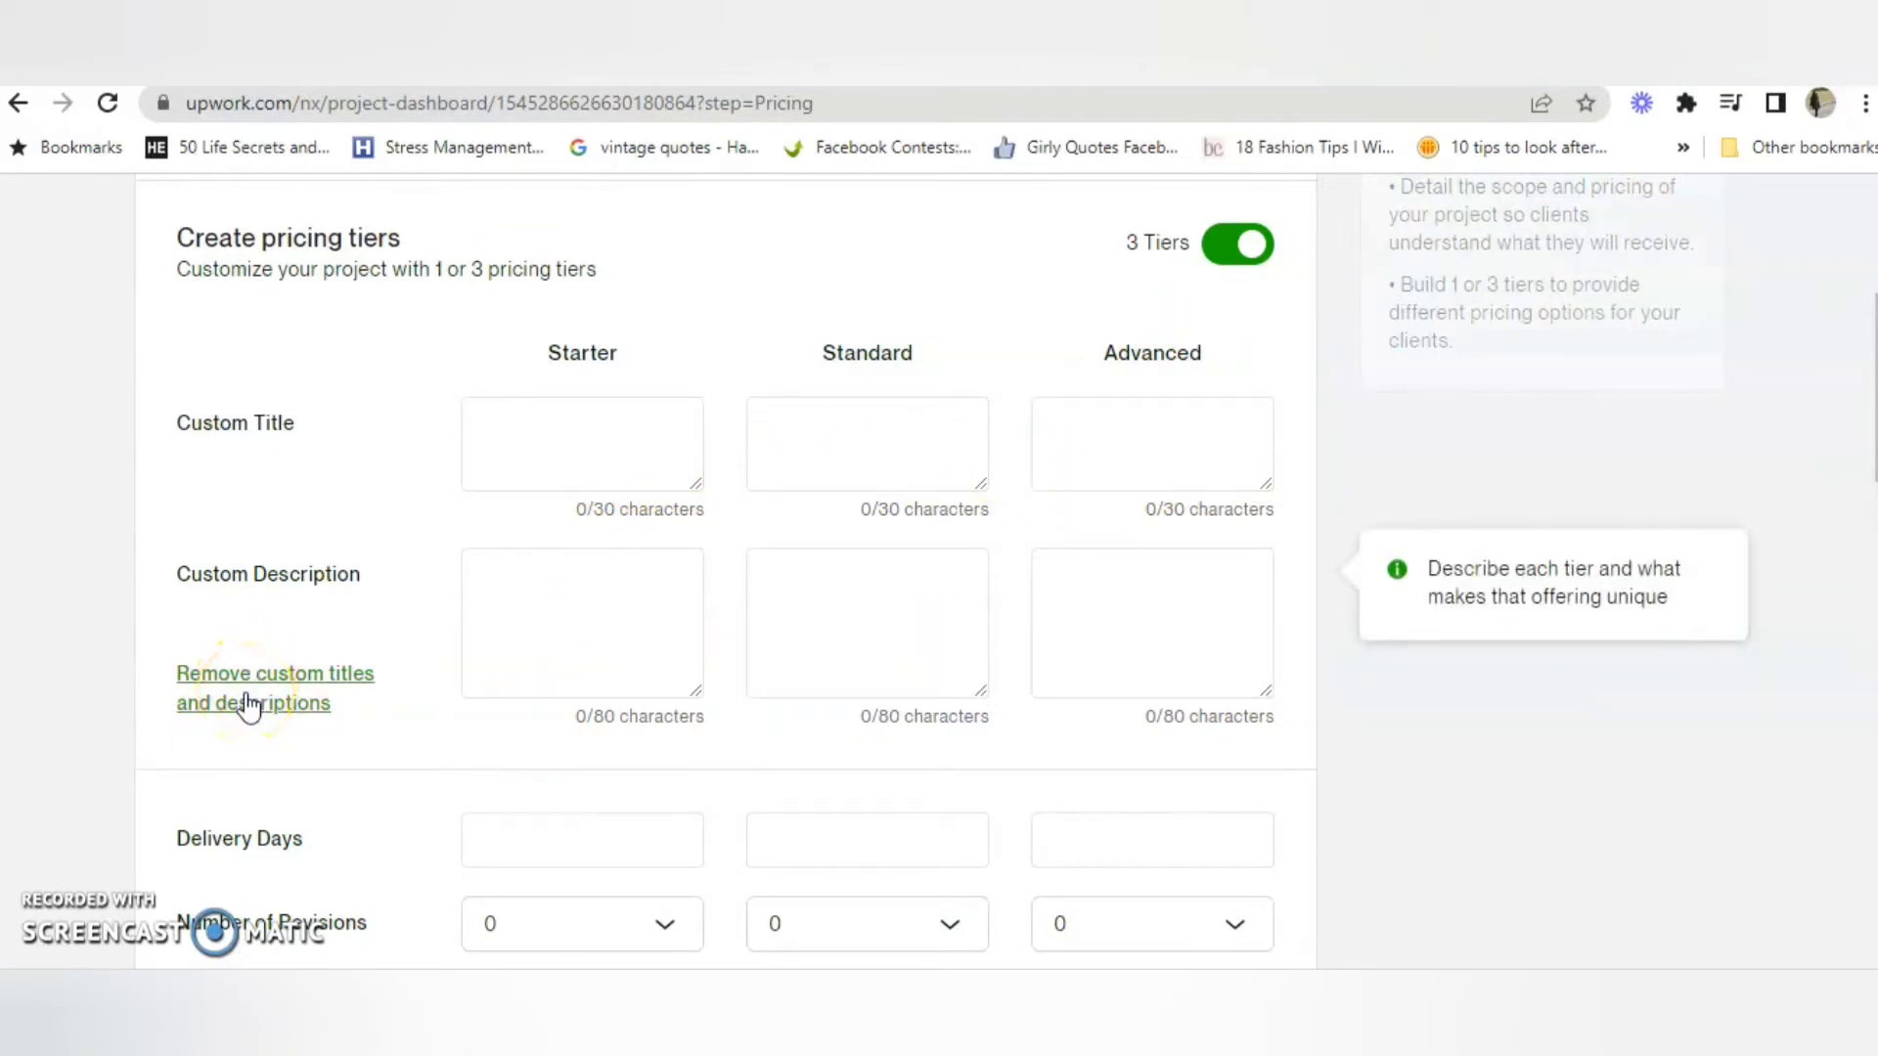
{"action": "left_click", "coordinate": [250, 704]}
{"action": "scroll", "coordinate": [250, 704], "scroll_direction": "up", "scroll_amount": 1}
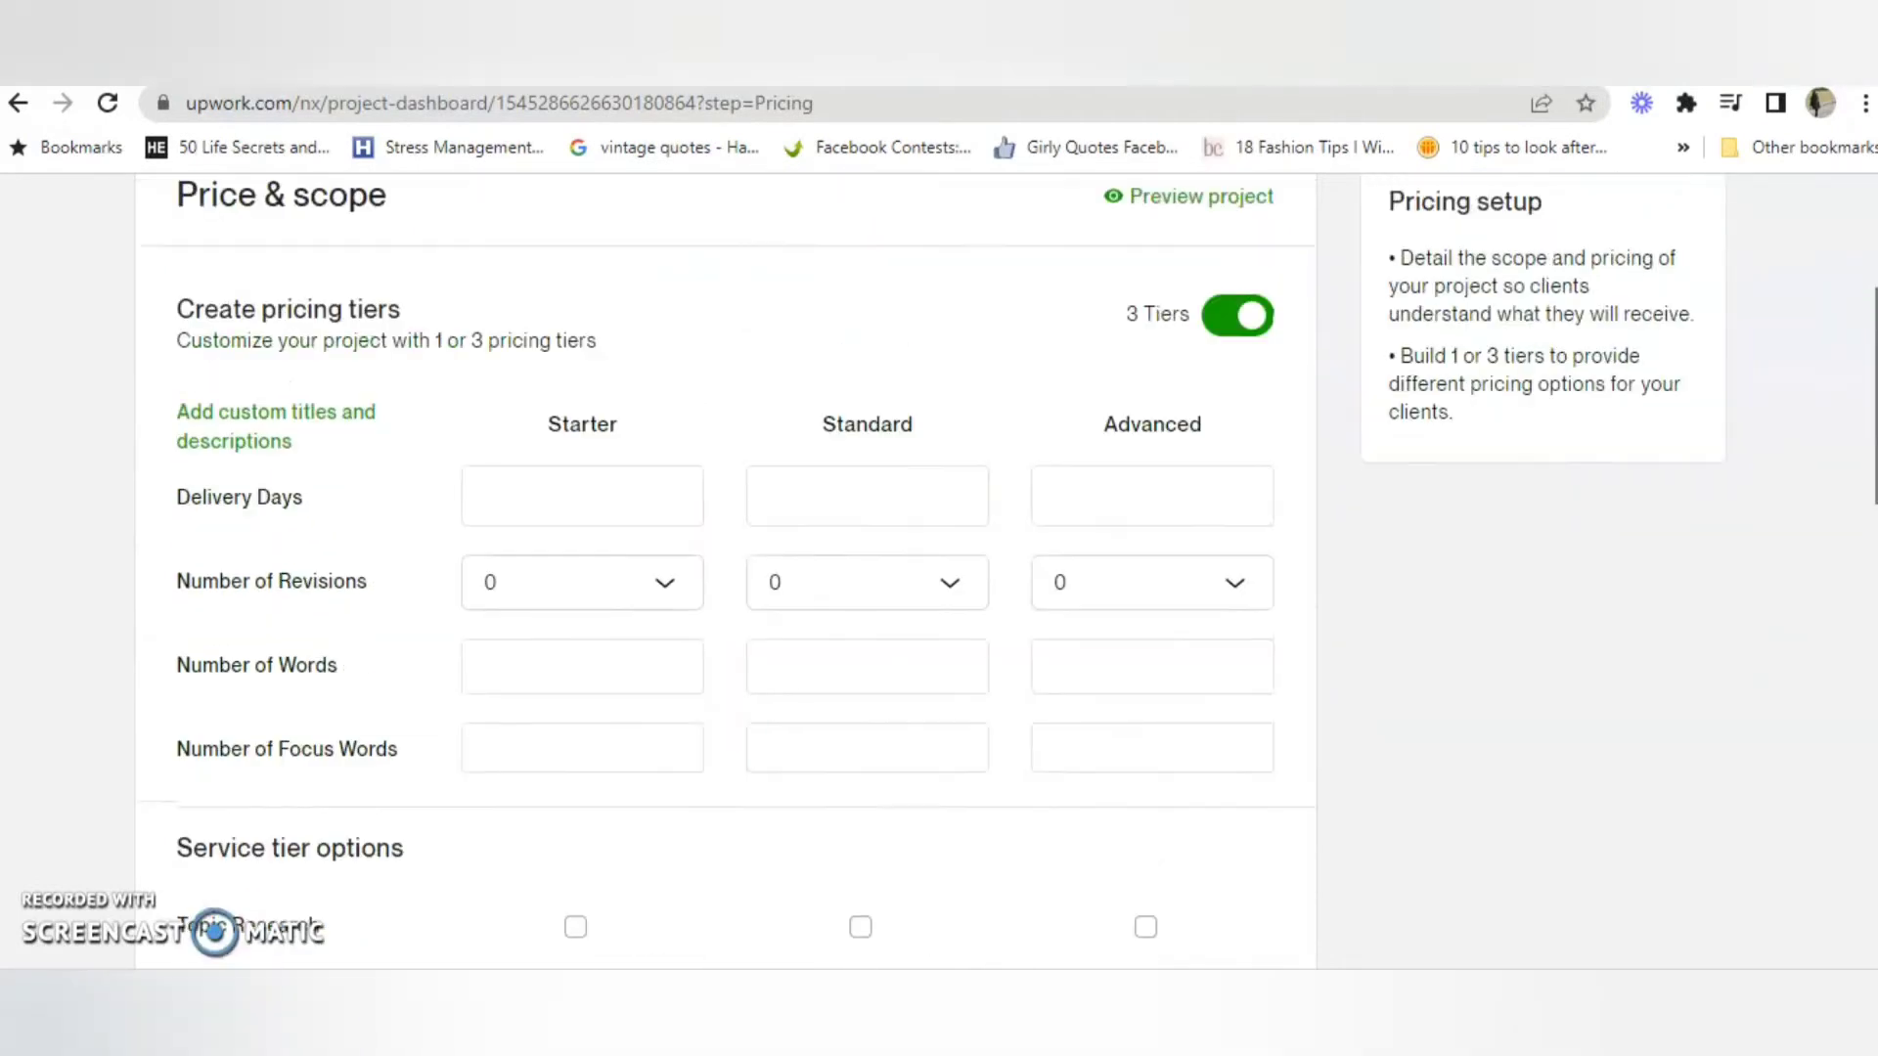
- Set the Starter tier to 2 delivery days, 1 revision and 1000 words
{"action": "scroll", "coordinate": [251, 704], "scroll_direction": "down", "scroll_amount": 2}
{"action": "left_click", "coordinate": [640, 340]}
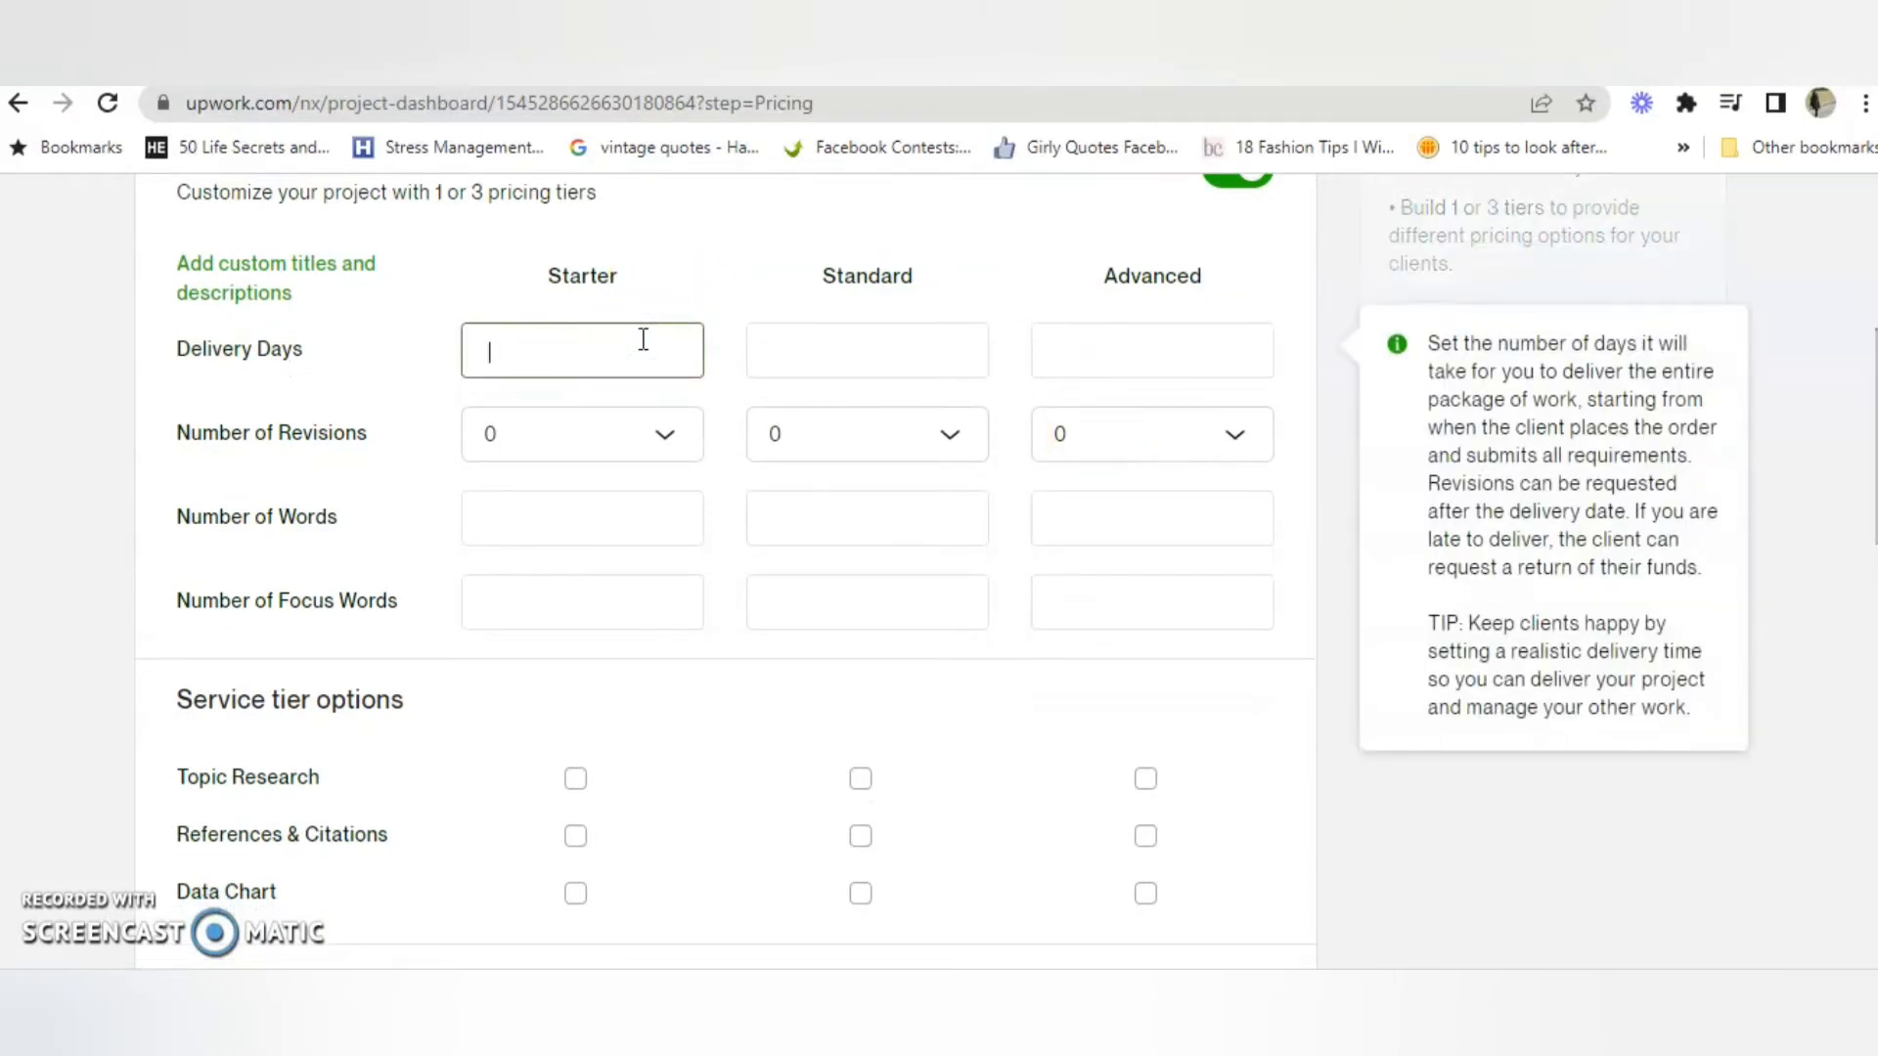
{"action": "left_click", "coordinate": [640, 433]}
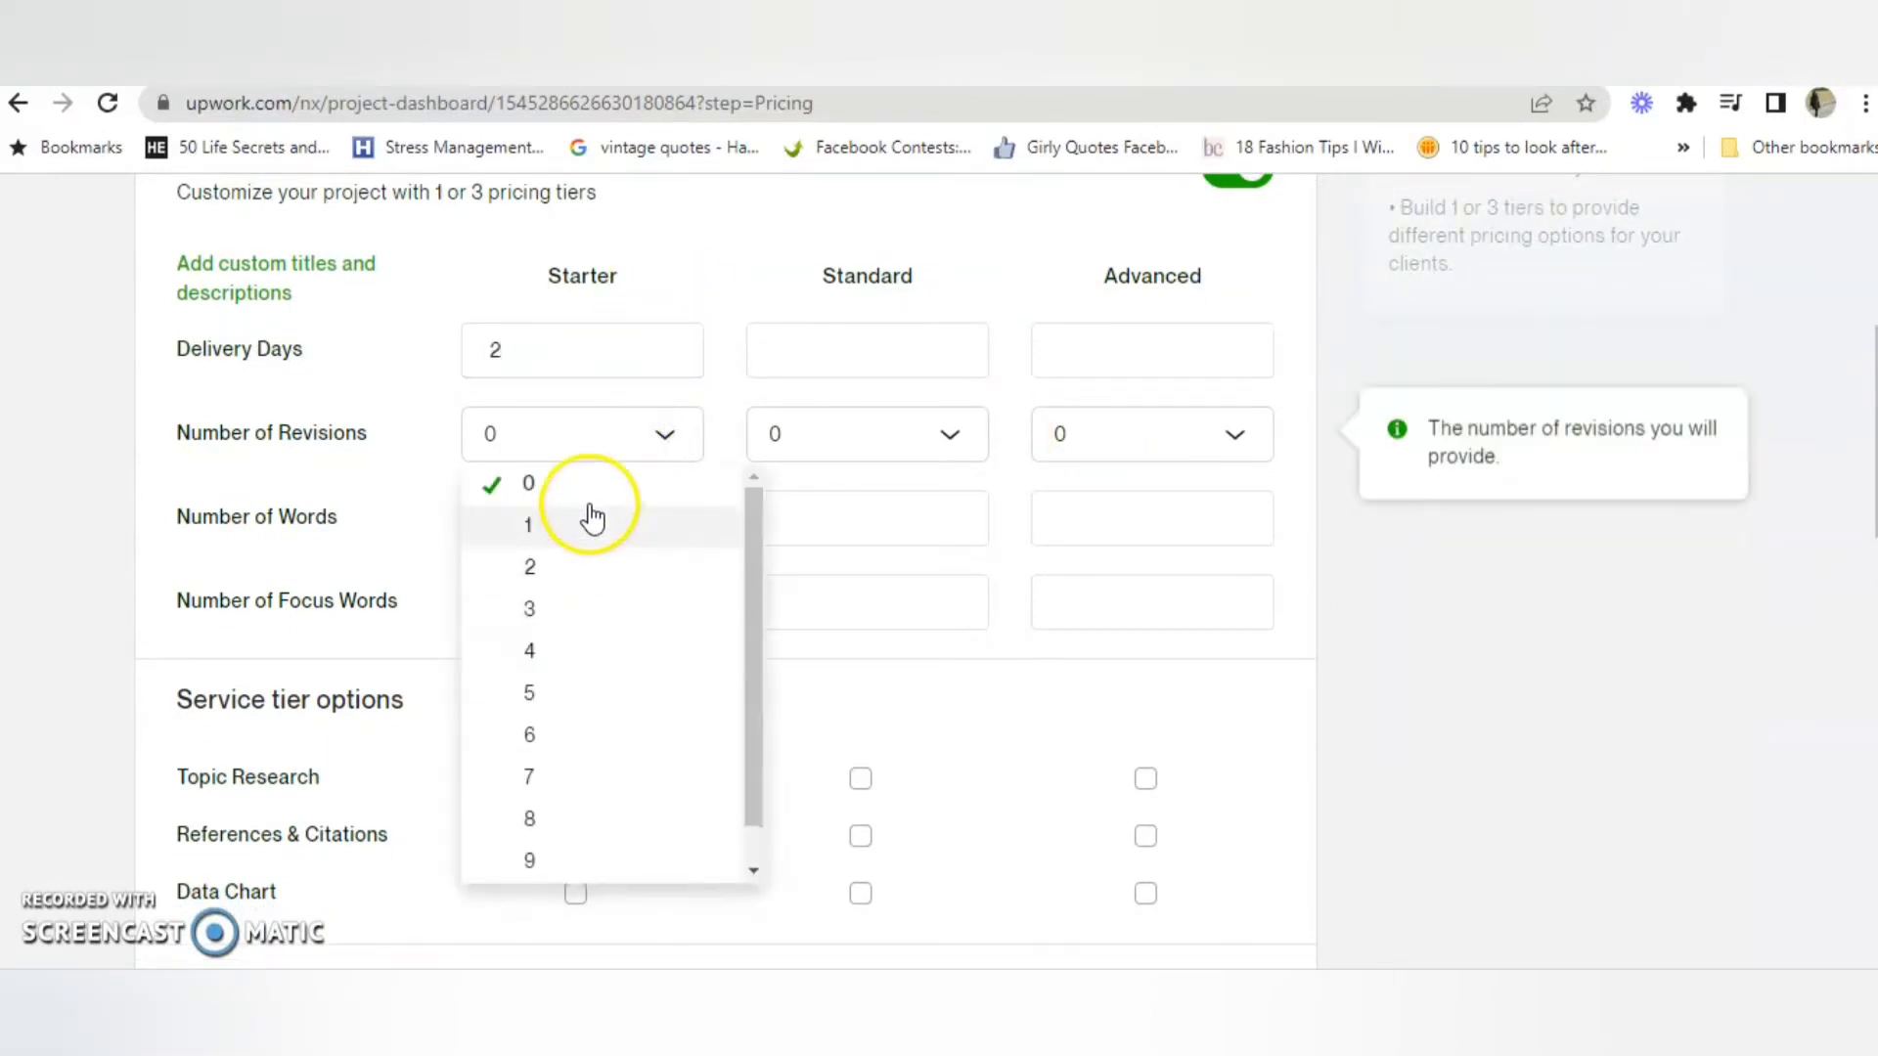
{"action": "left_click", "coordinate": [594, 528]}
{"action": "left_click", "coordinate": [591, 518]}
{"action": "type", "text": "1000"}
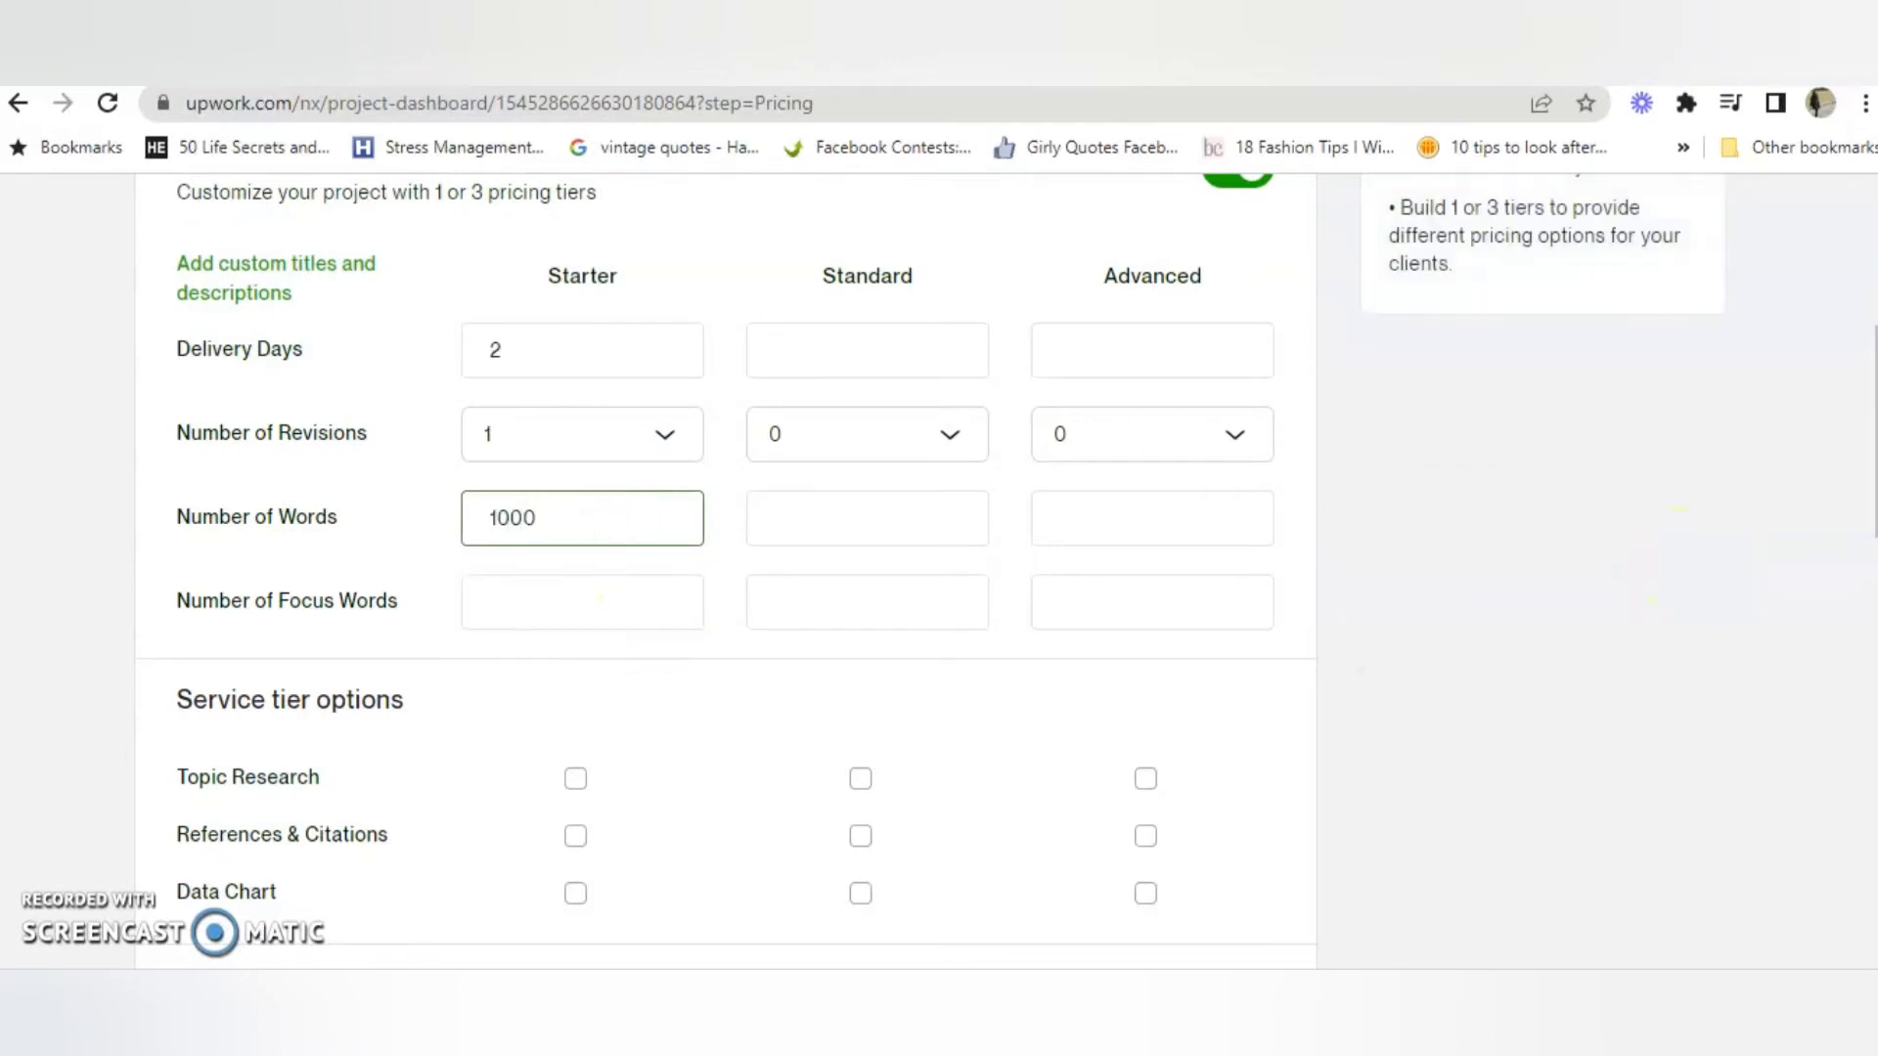
- Set the Starter tier's project price to $10
{"action": "scroll", "coordinate": [724, 568], "scroll_direction": "down", "scroll_amount": 3}
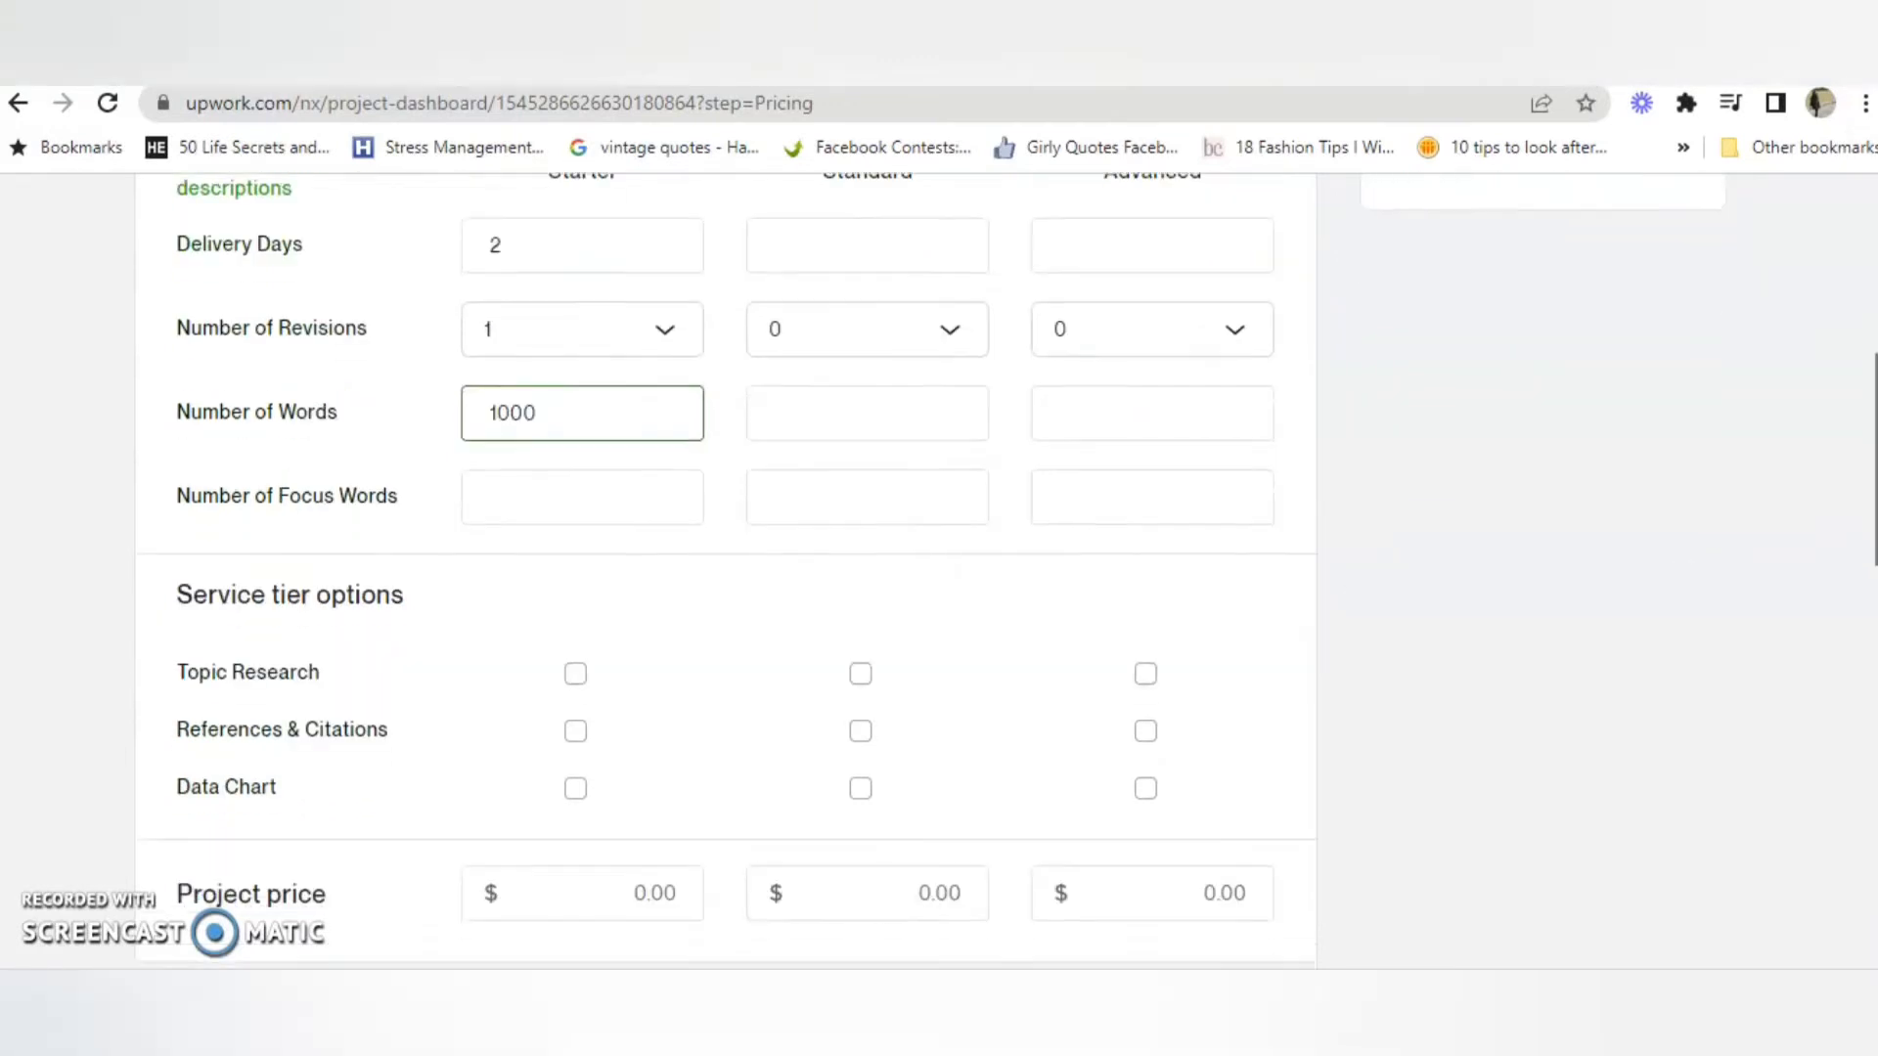
{"action": "left_click", "coordinate": [620, 700]}
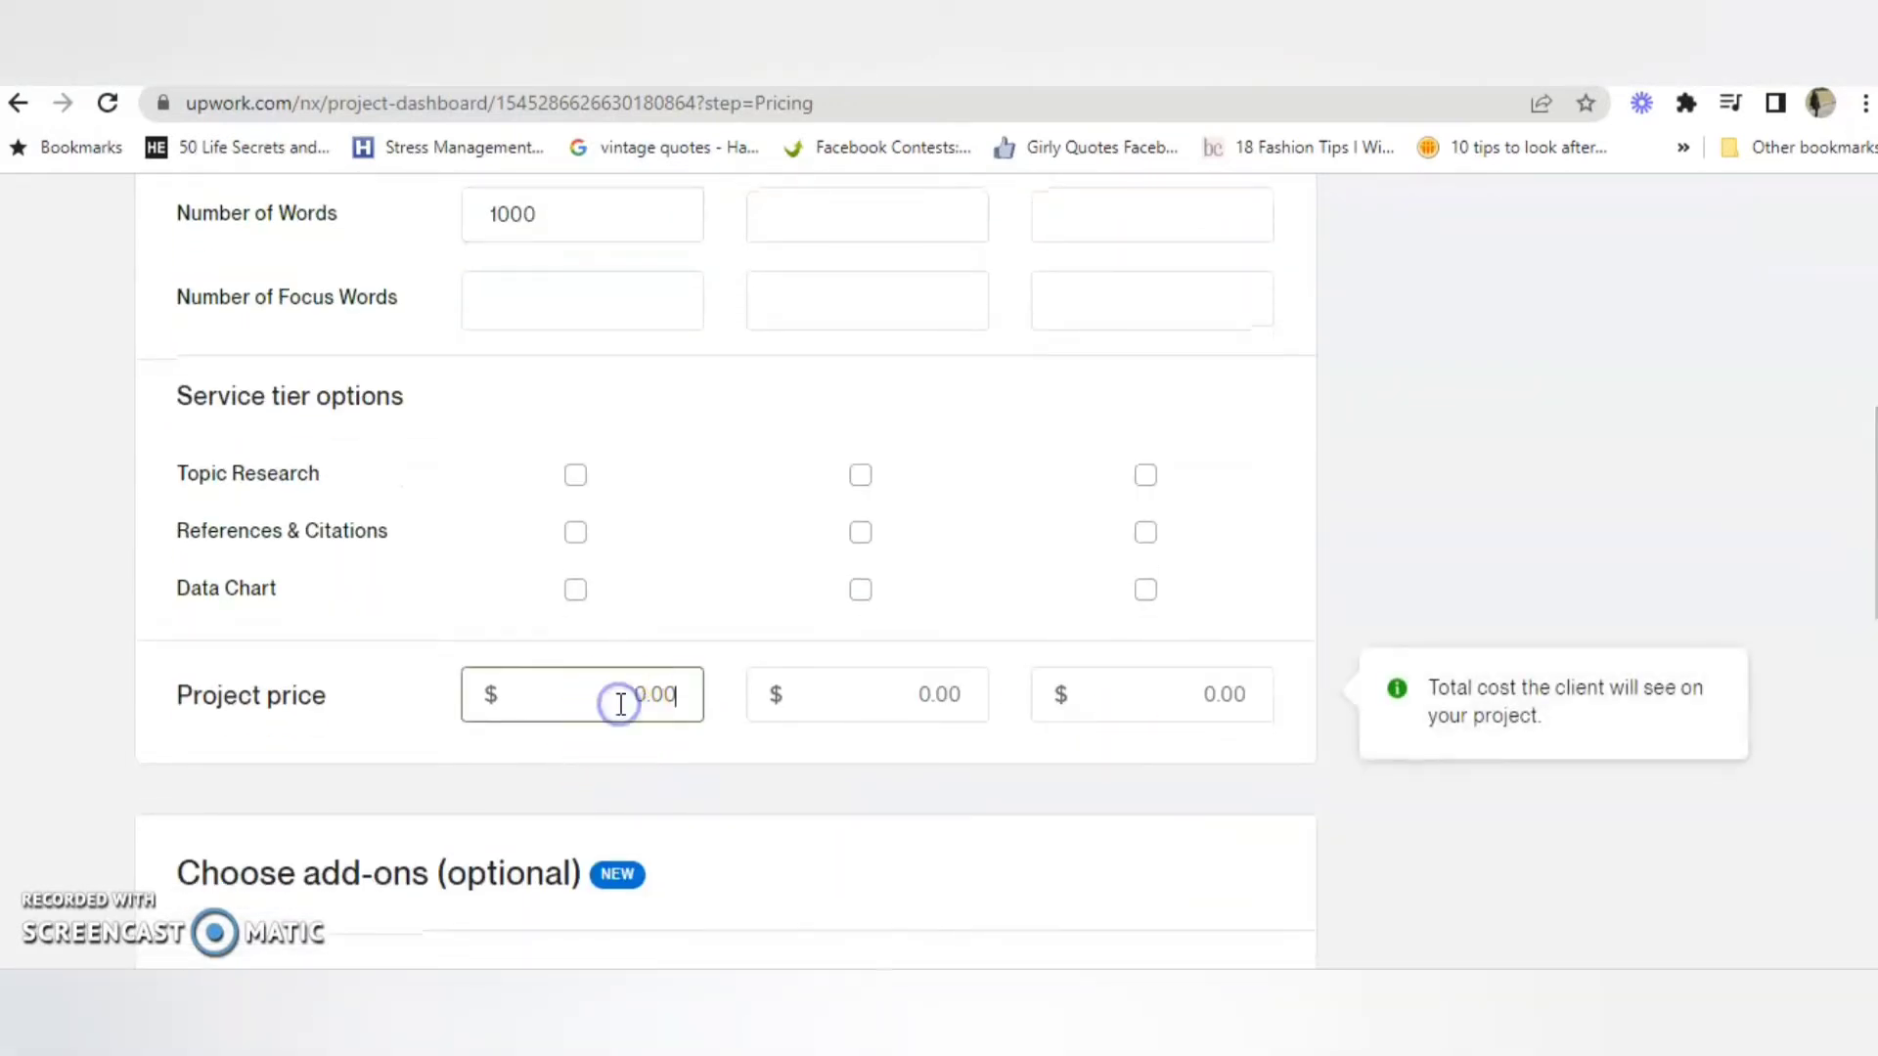
{"action": "type", "text": "10"}
{"action": "left_click", "coordinate": [1603, 444]}
- Set the Standard tier to 1 delivery day, 2 revisions and 1000 words
{"action": "left_click_drag", "start_coordinate": [1866, 574], "coordinate": [1865, 465]}
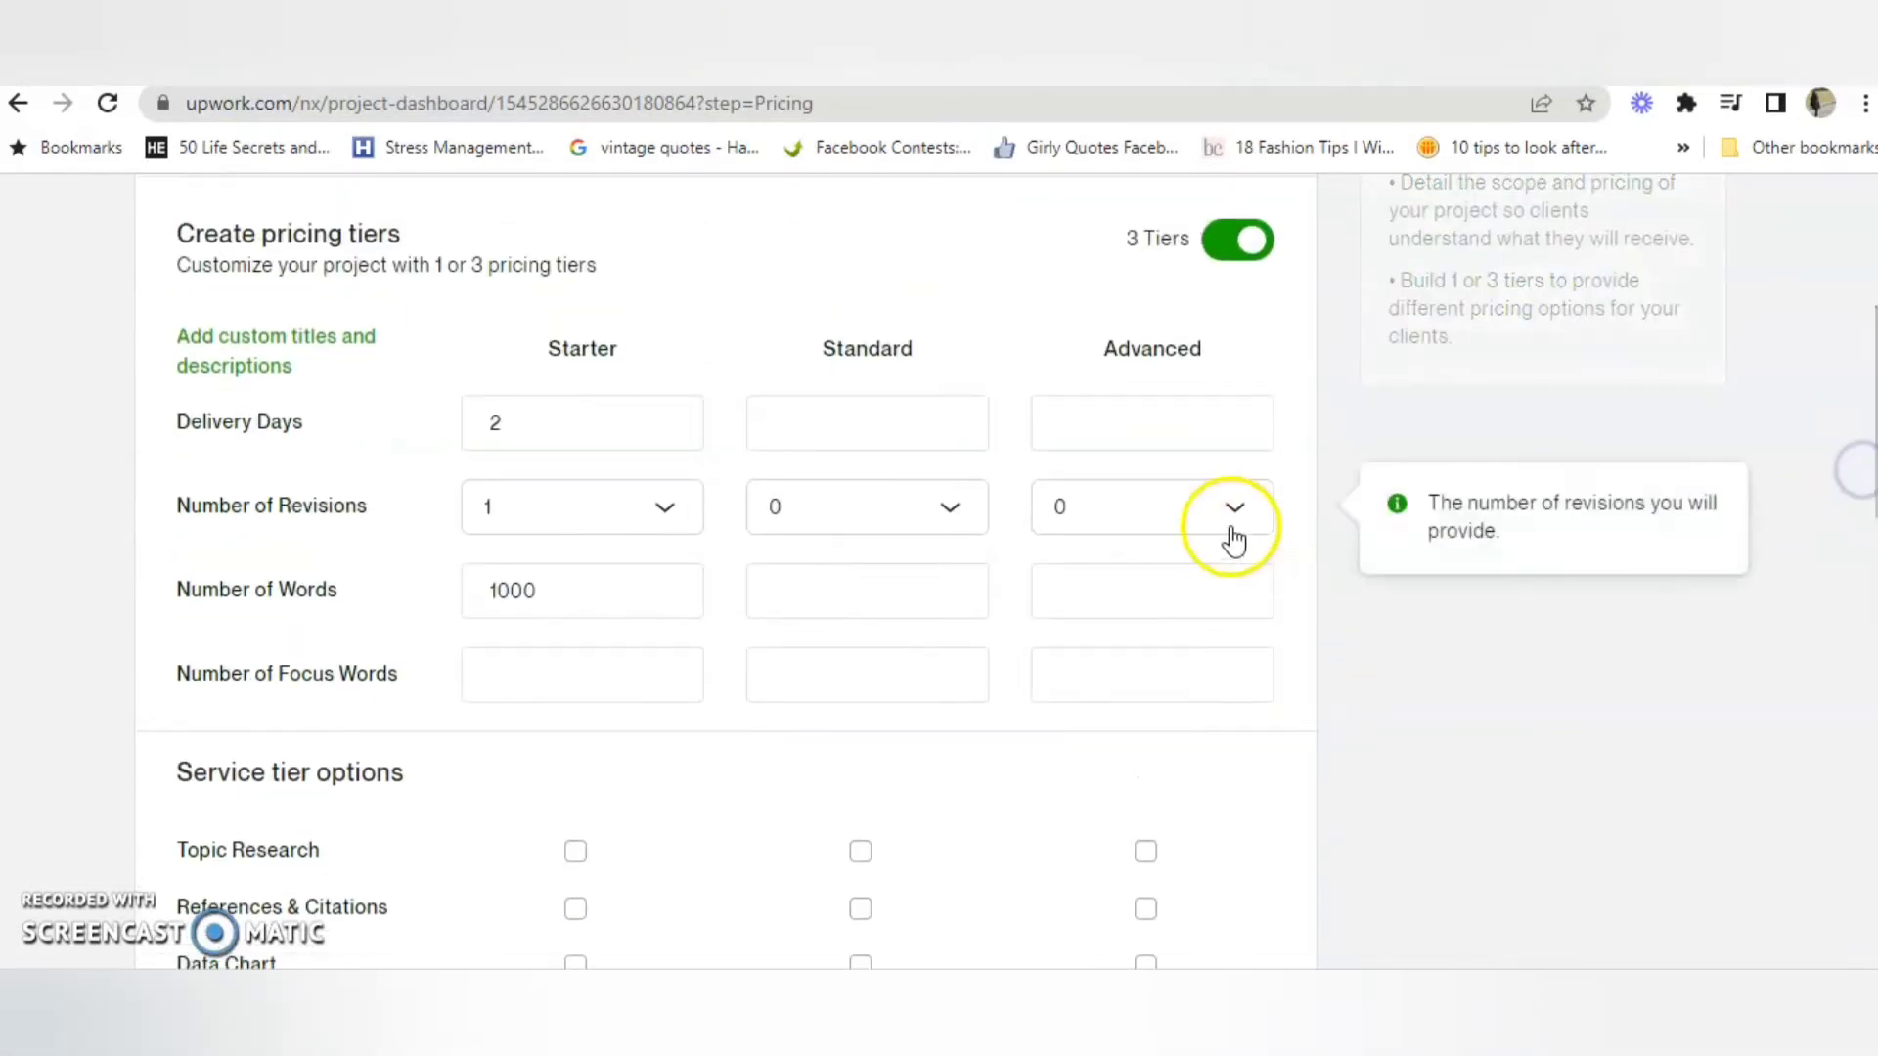
{"action": "left_click", "coordinate": [852, 426]}
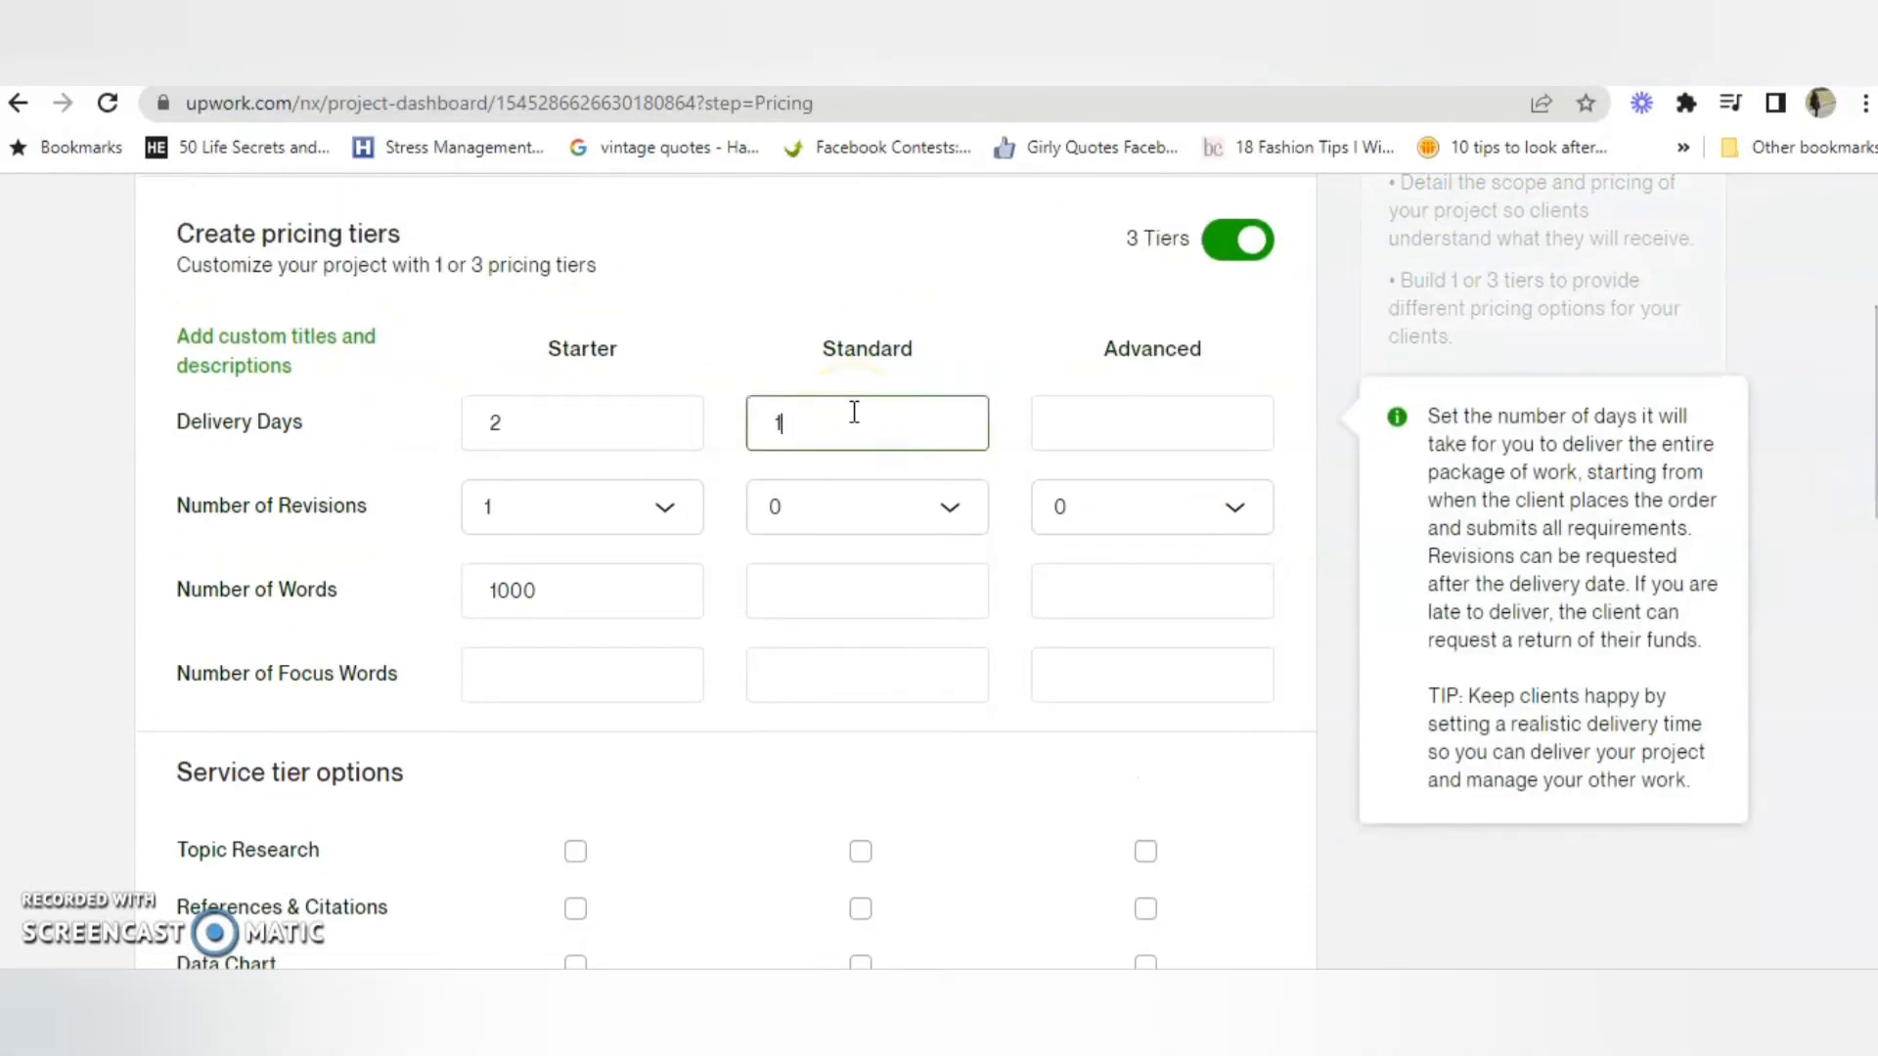
{"action": "left_click", "coordinate": [1668, 514]}
{"action": "left_click", "coordinate": [936, 507]}
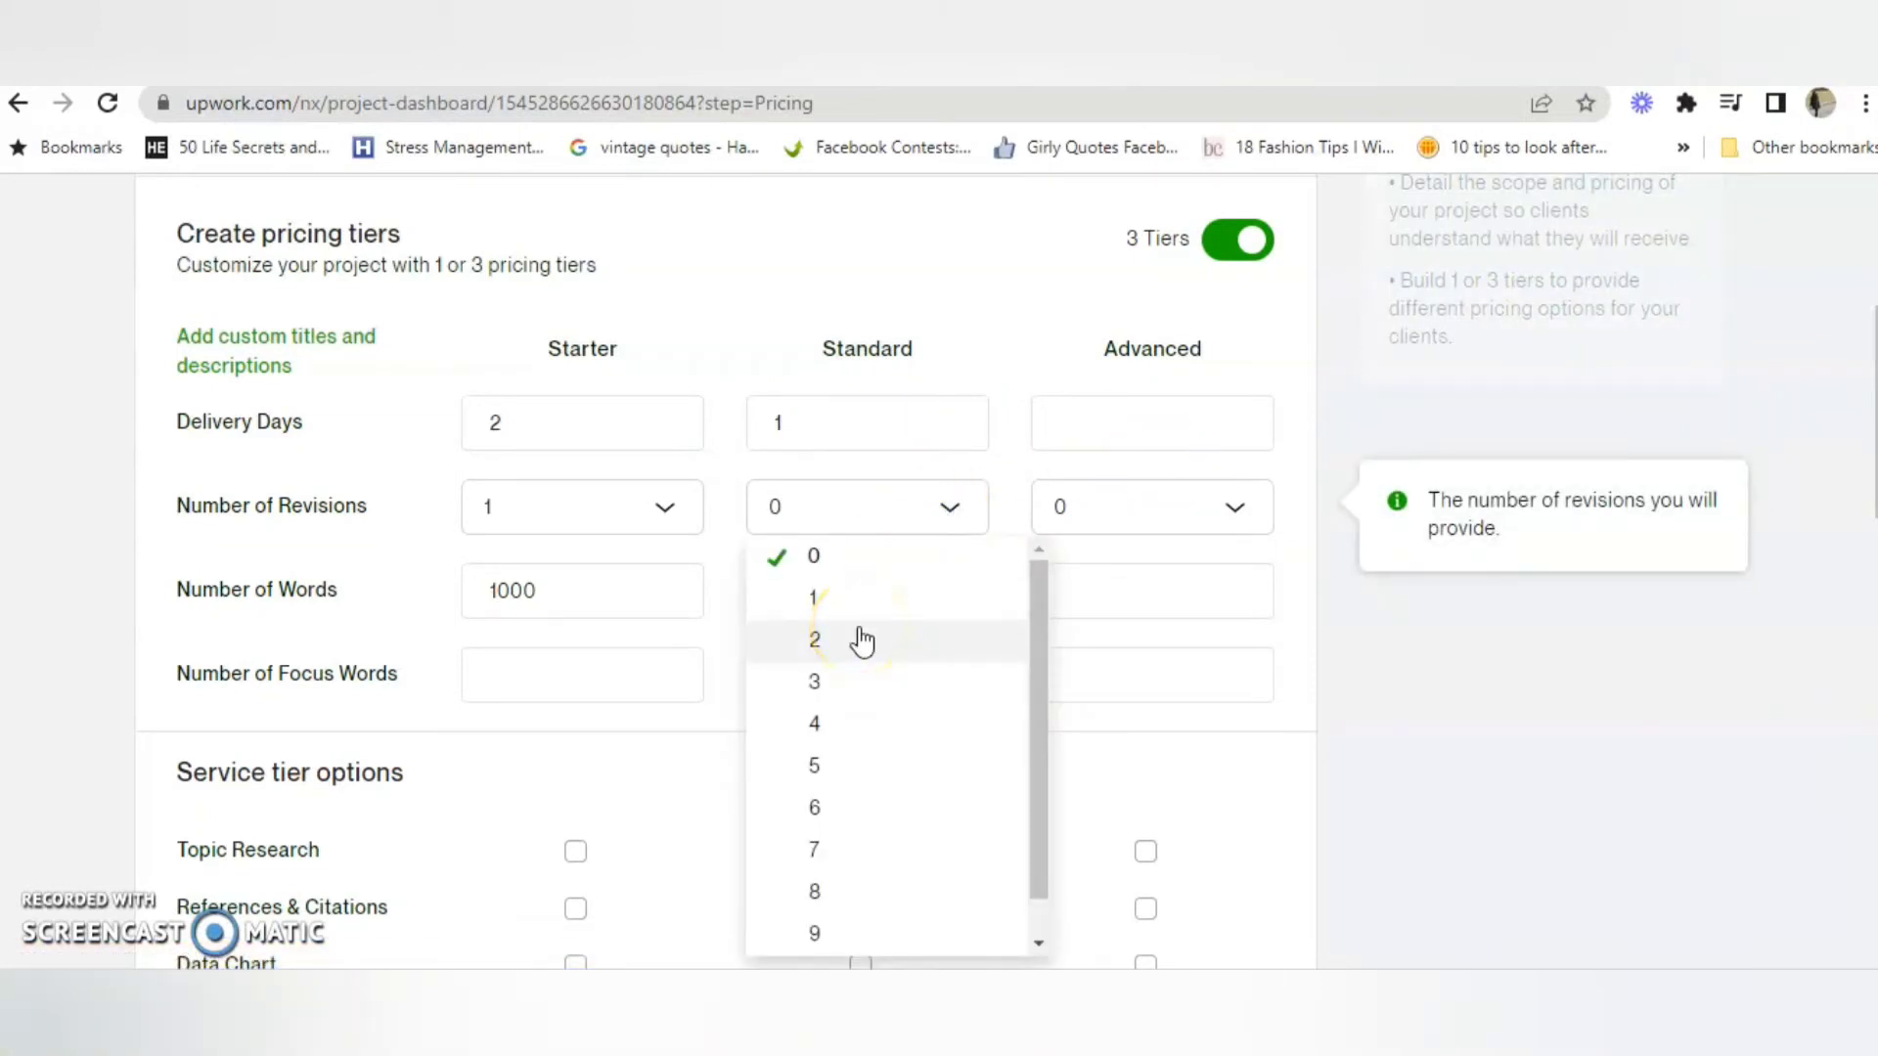
{"action": "left_click", "coordinate": [862, 641]}
{"action": "left_click", "coordinate": [854, 599]}
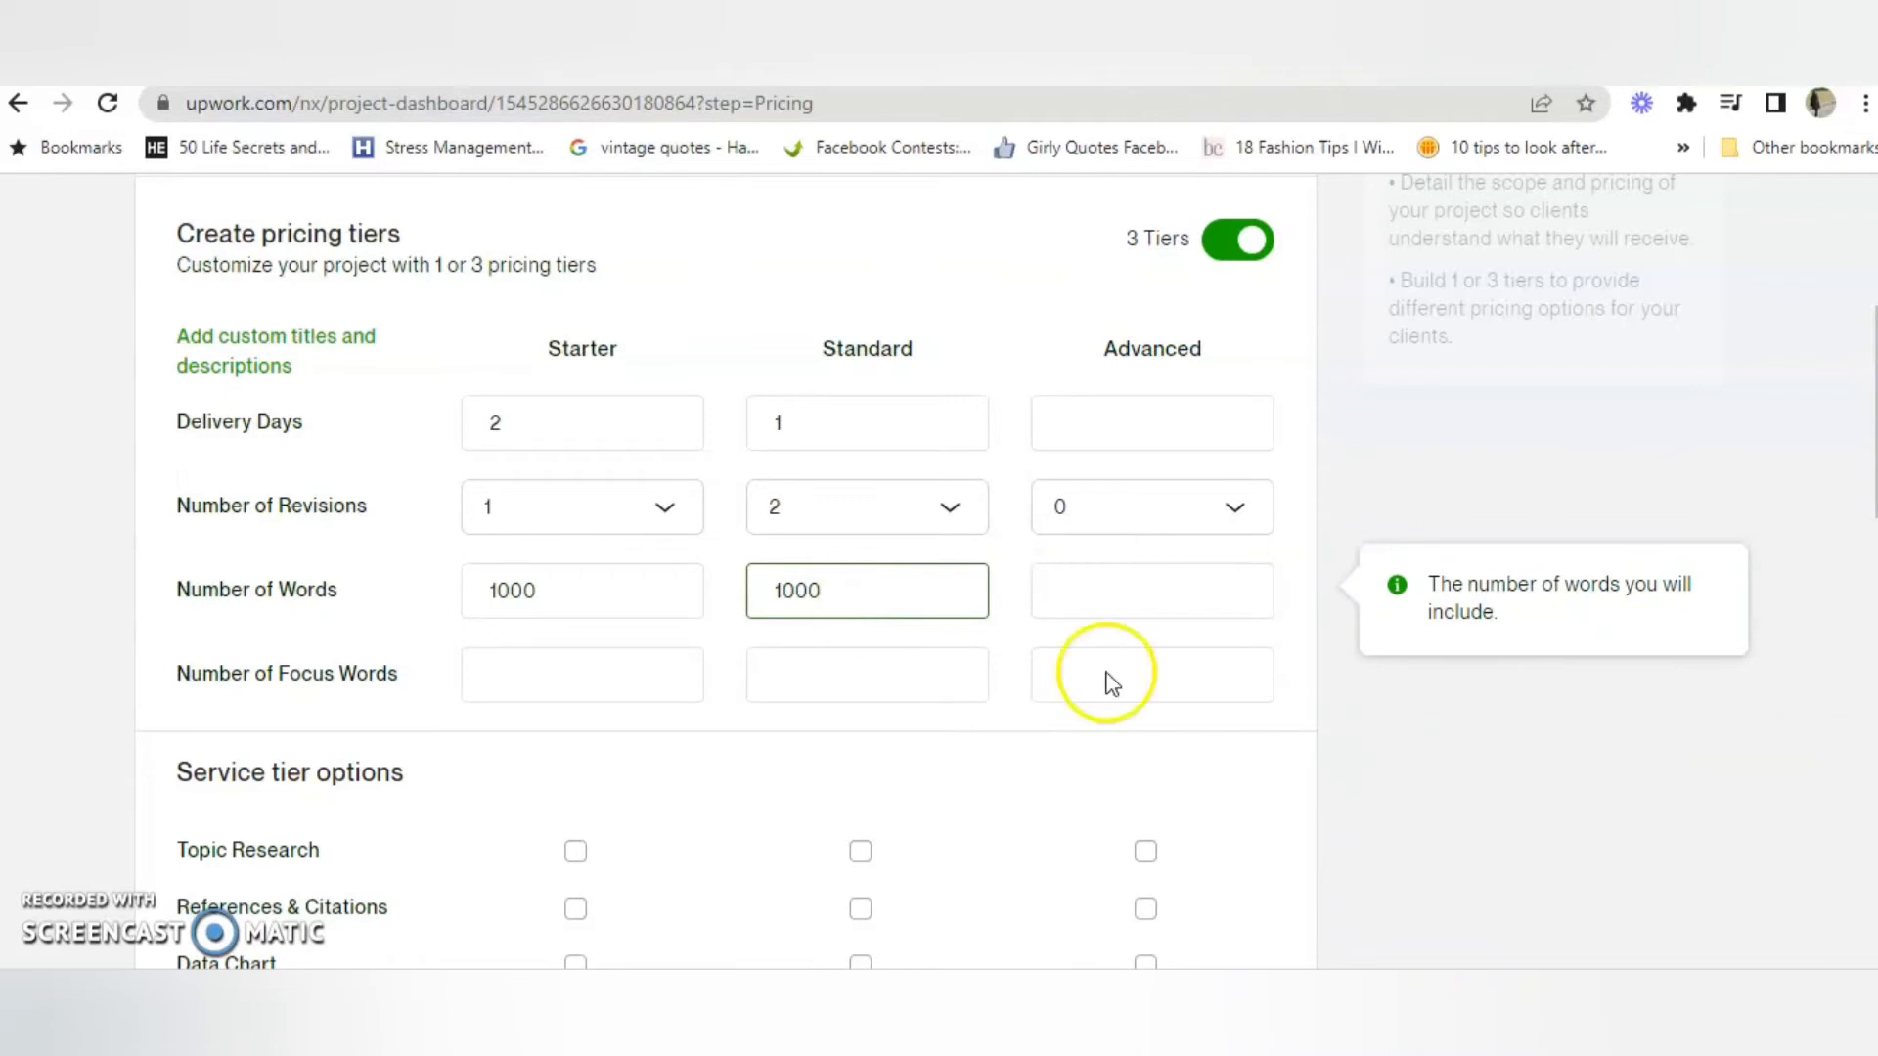
{"action": "type", "text": "1000"}
{"action": "left_click", "coordinate": [1379, 783]}
- Set the Standard tier's project price to $15
{"action": "scroll", "coordinate": [1369, 773], "scroll_direction": "down", "scroll_amount": 3}
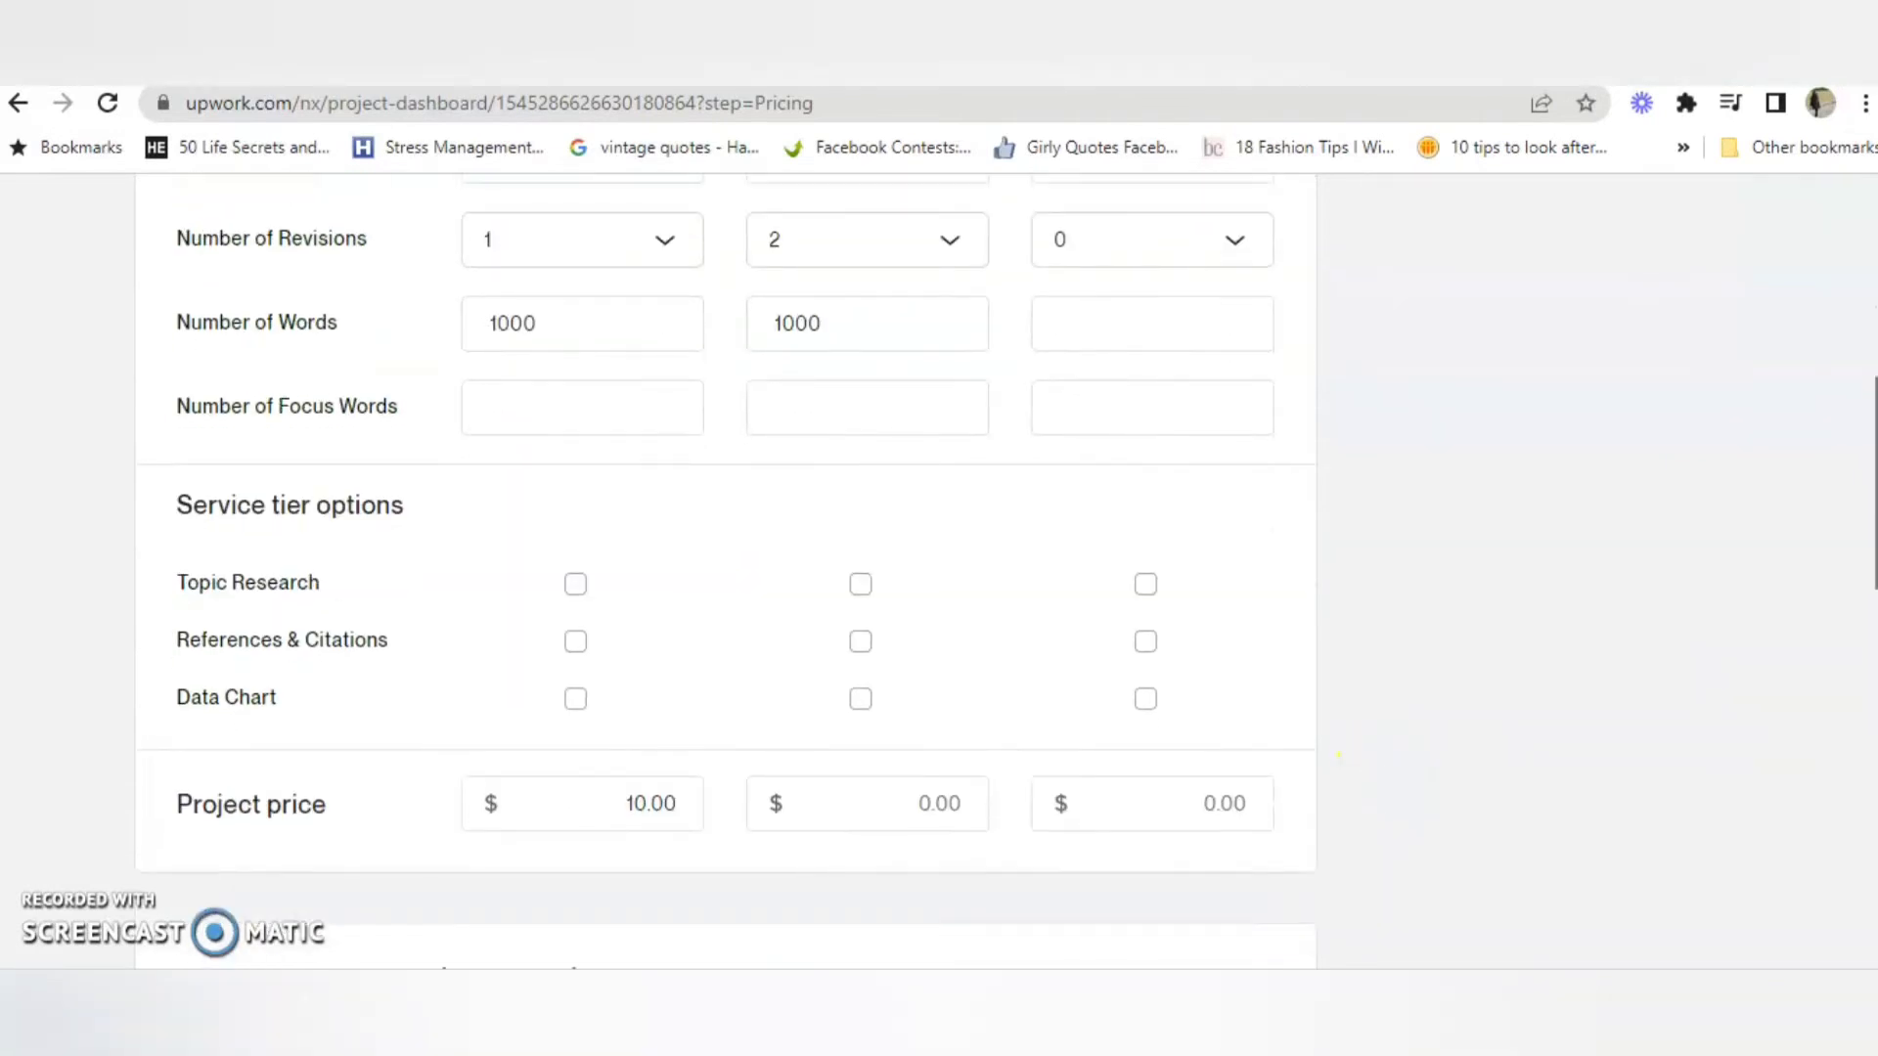
{"action": "left_click", "coordinate": [913, 810]}
{"action": "type", "text": "15"}
{"action": "left_click", "coordinate": [1492, 658]}
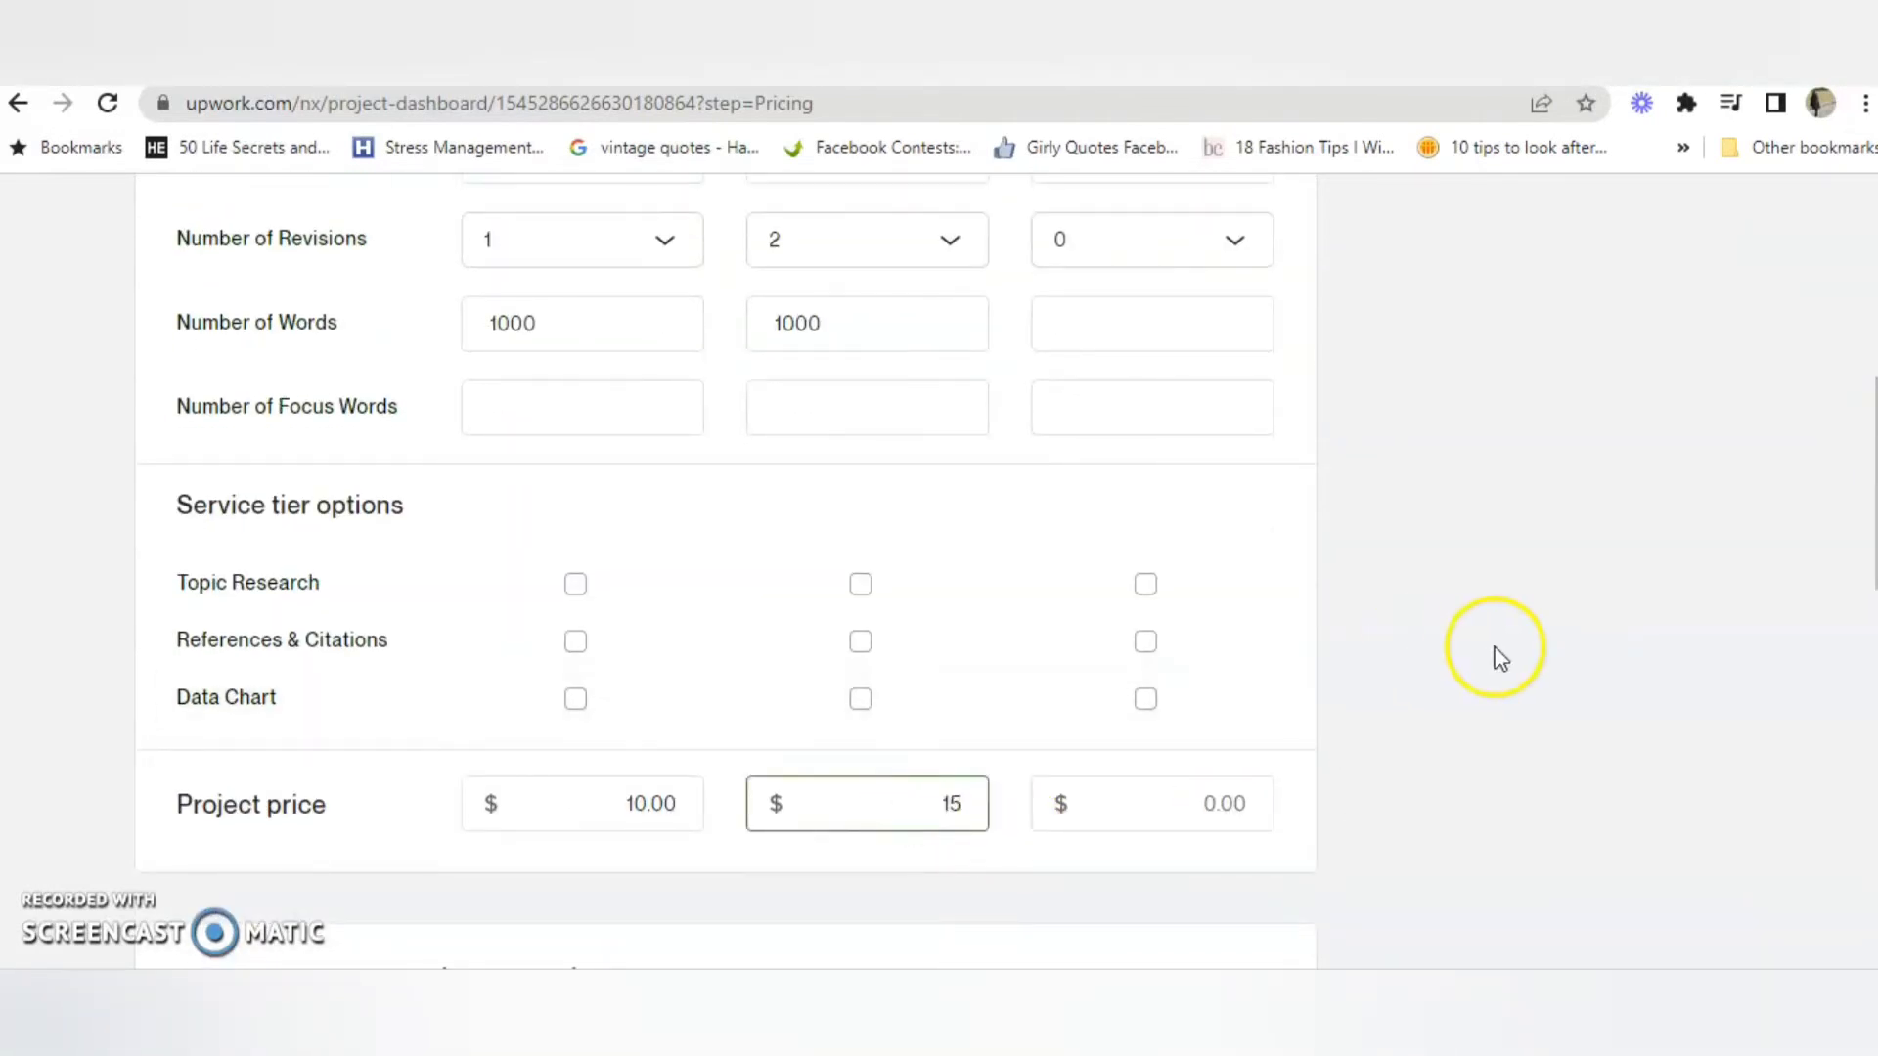
- Leave all optional add-ons unselected and save the pricing to continue to the gallery
{"action": "scroll", "coordinate": [250, 554], "scroll_direction": "down", "scroll_amount": 5}
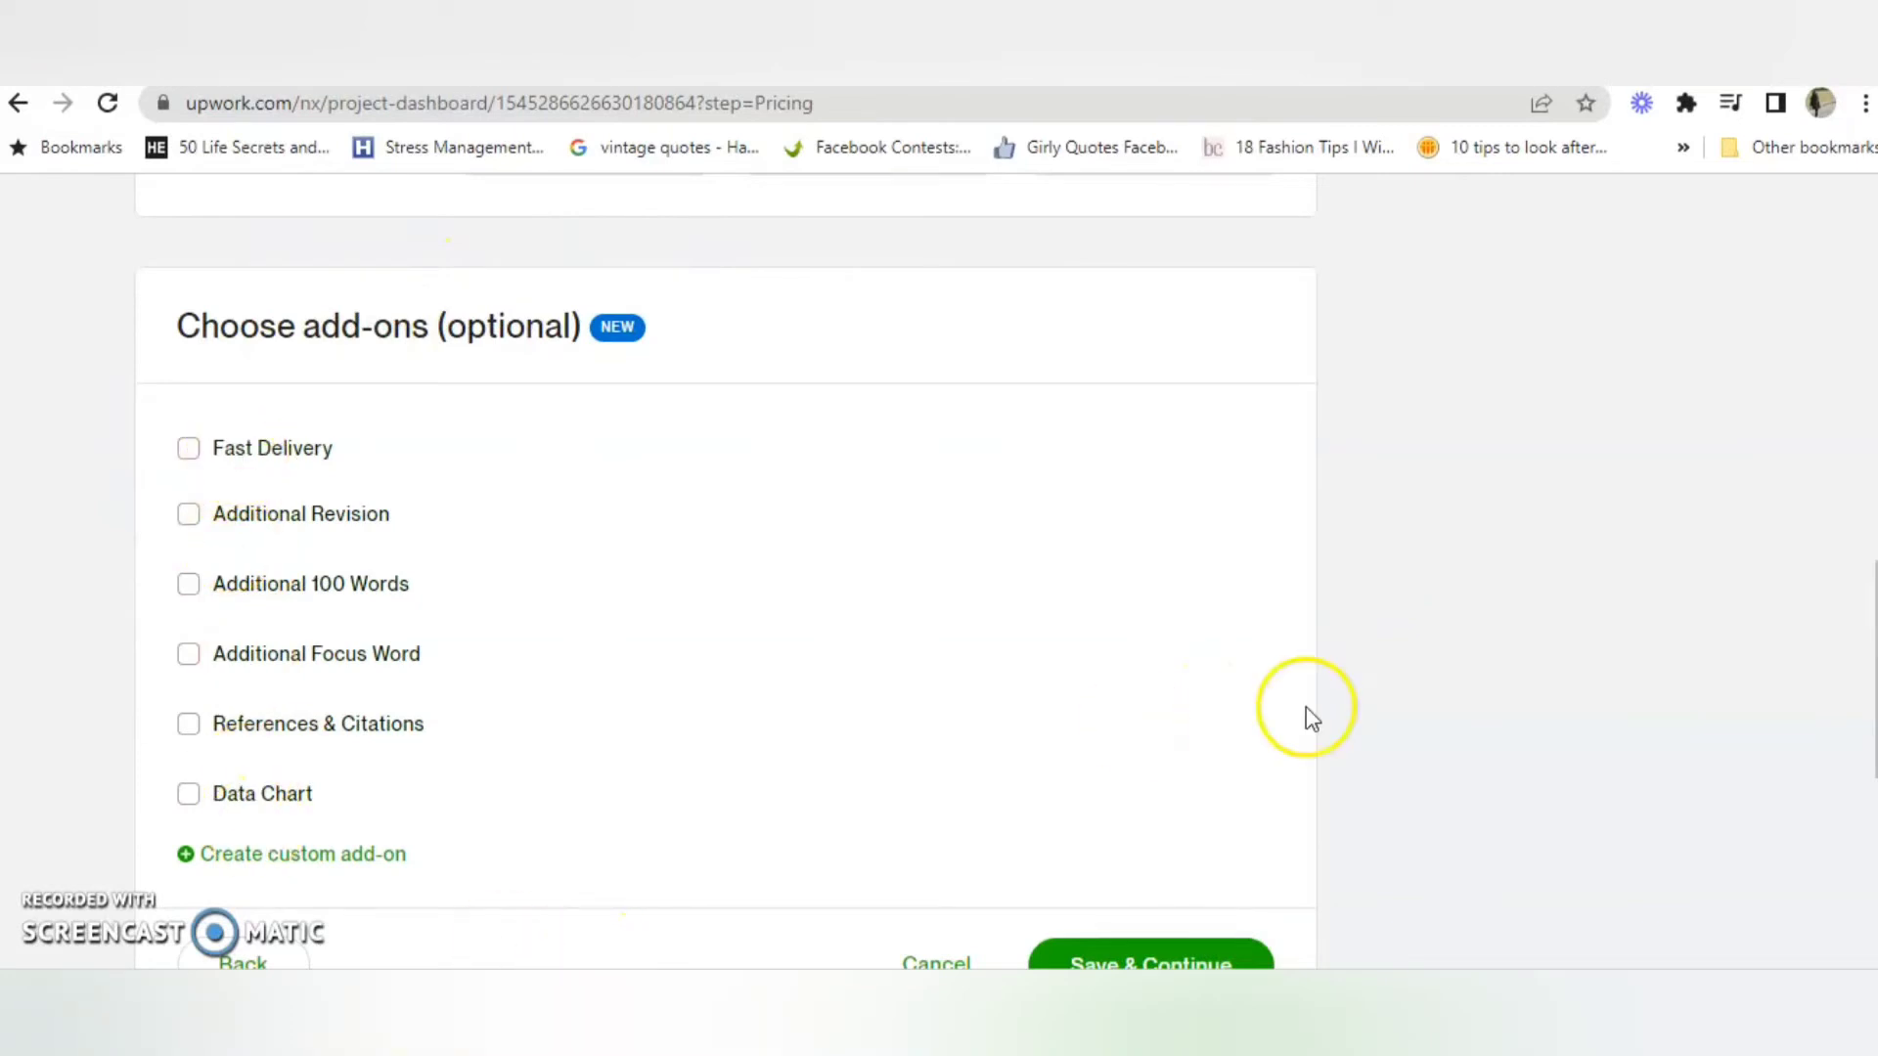
{"action": "scroll", "coordinate": [1488, 742], "scroll_direction": "down", "scroll_amount": 3}
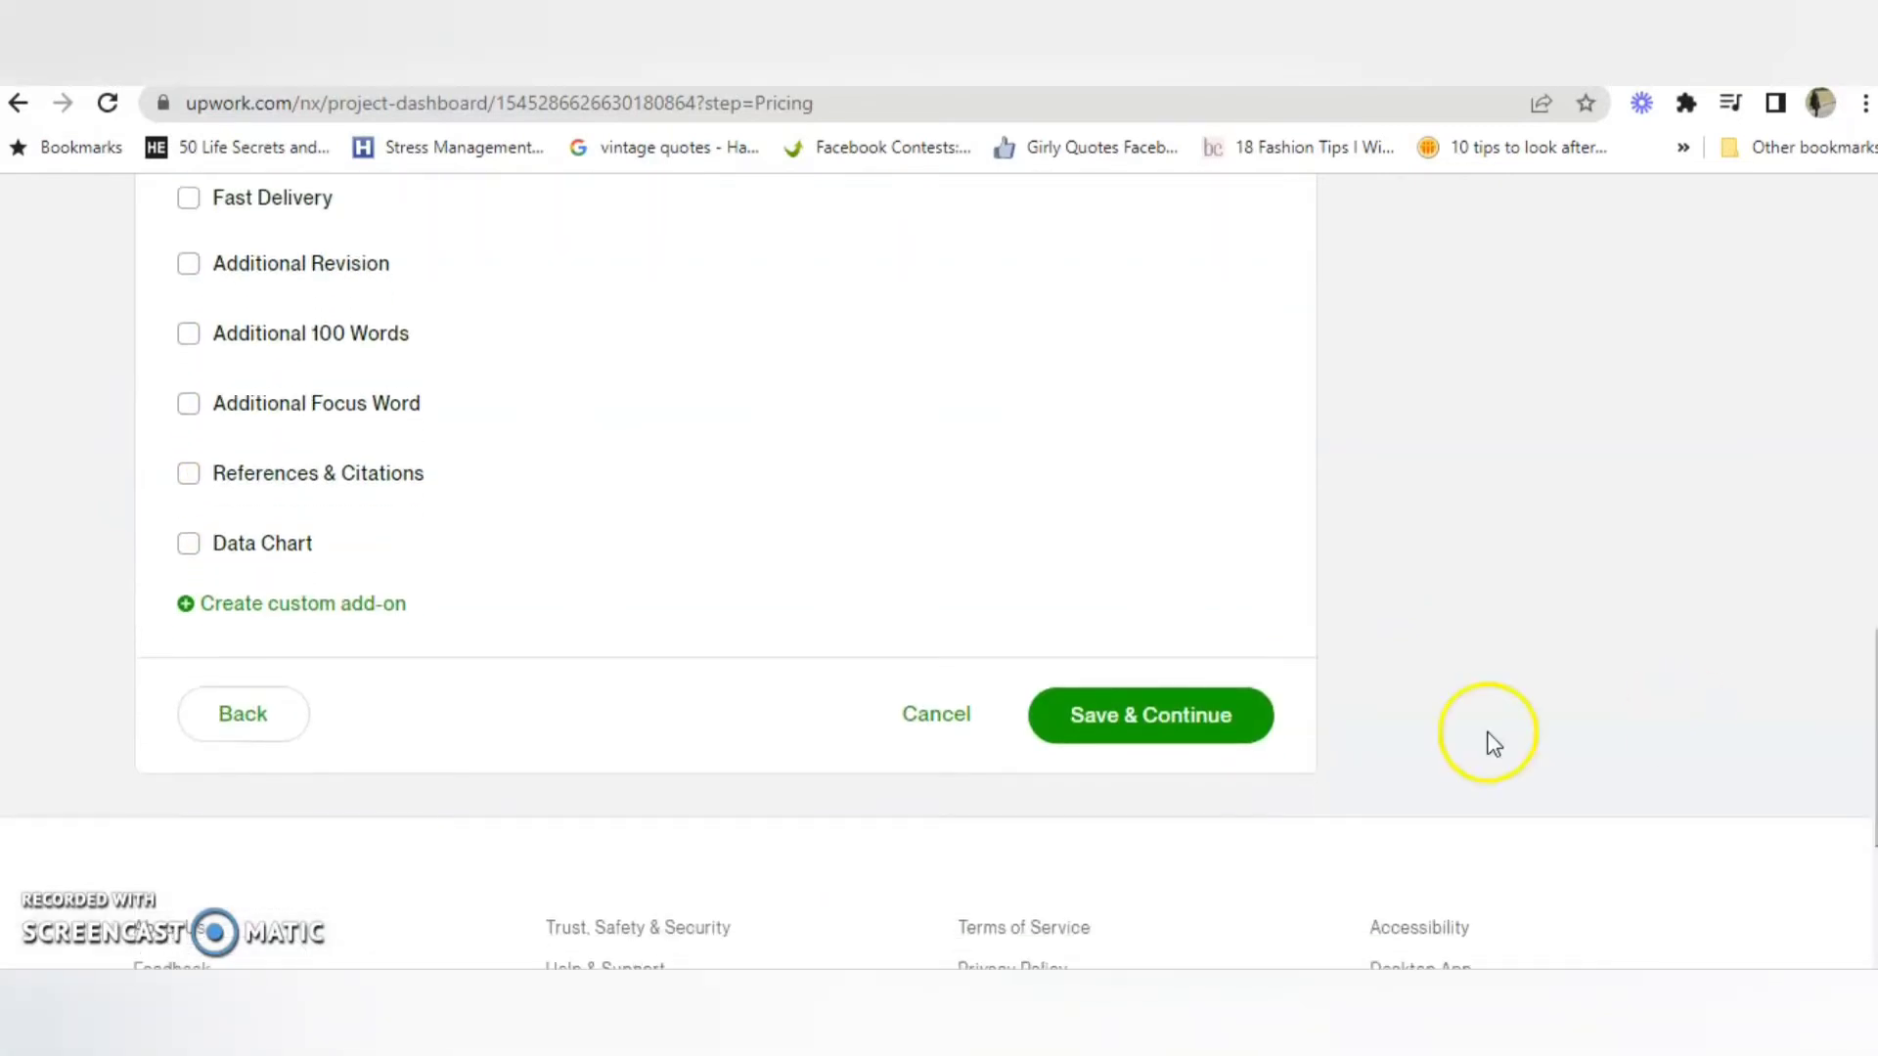
{"action": "left_click", "coordinate": [1173, 719]}
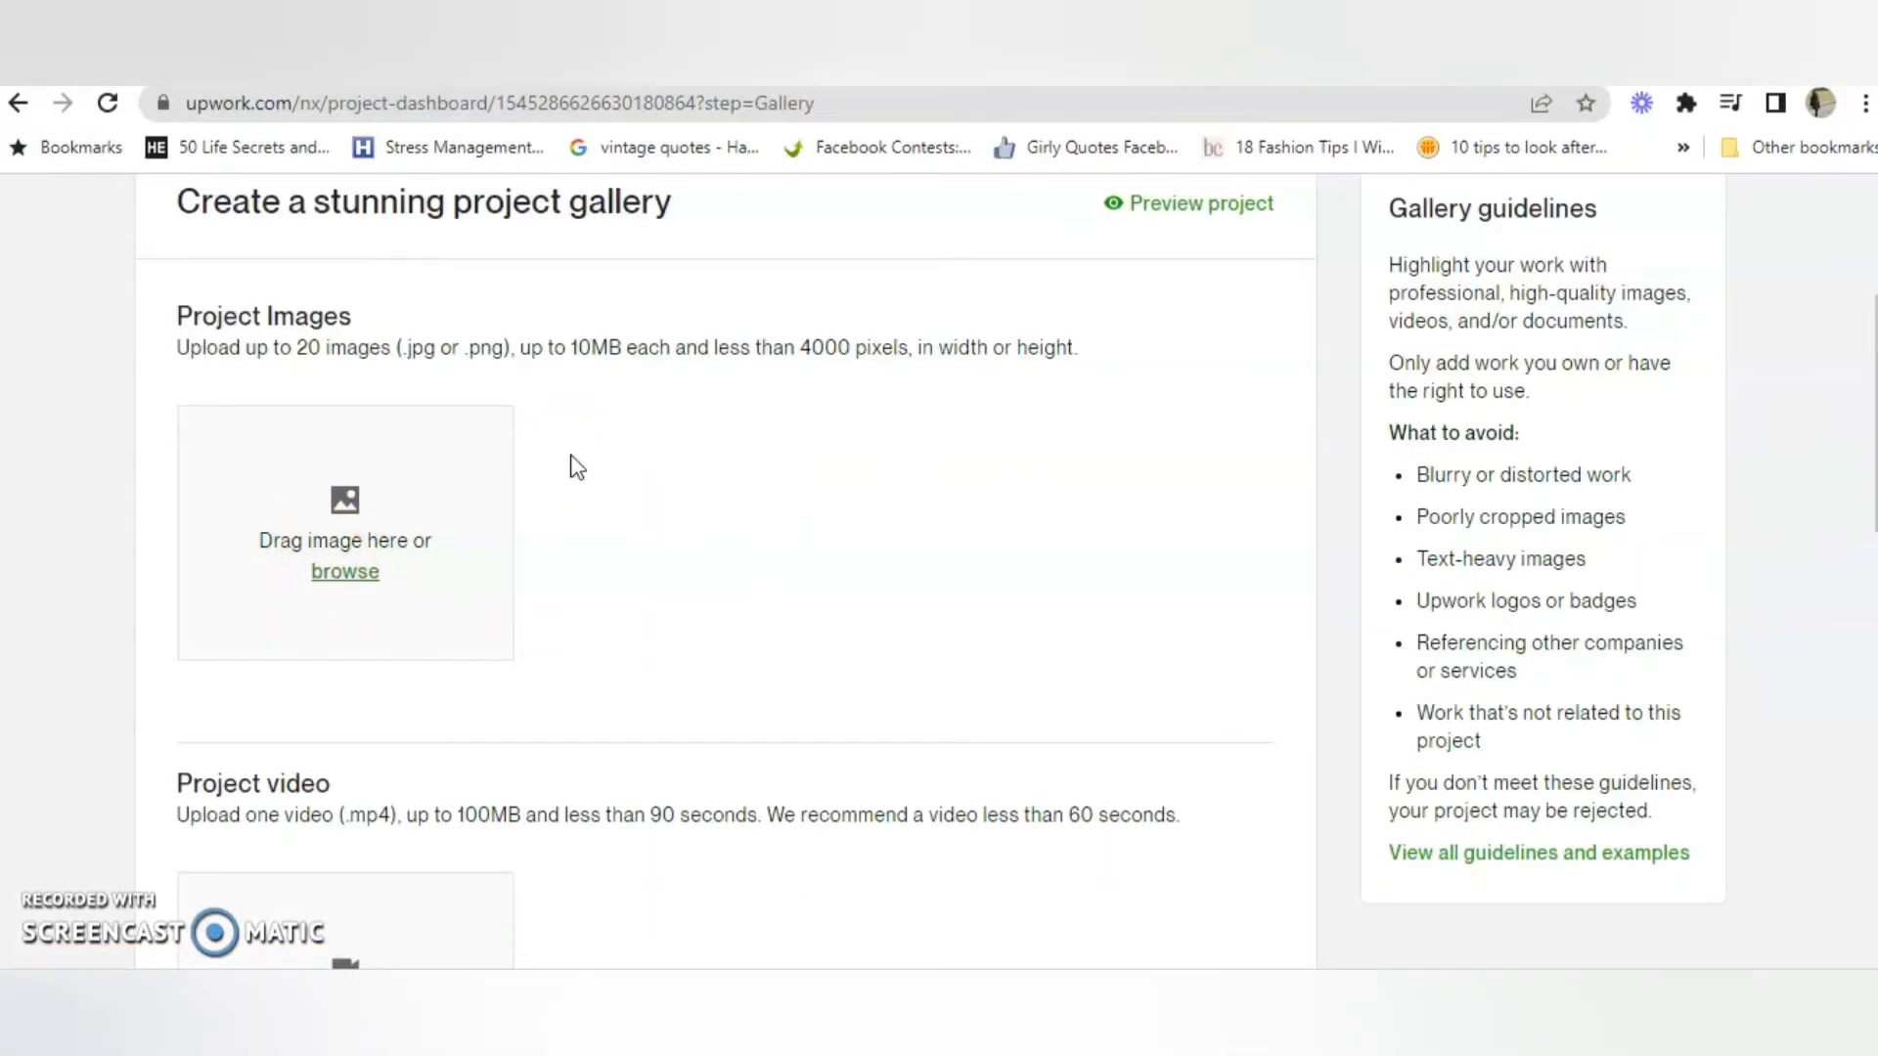
- Add the content writer banner as a project image, framing the crop around the portrait, full title text and coffee cup, and upload it
{"action": "left_click", "coordinate": [199, 310]}
{"action": "double_click", "coordinate": [1756, 285]}
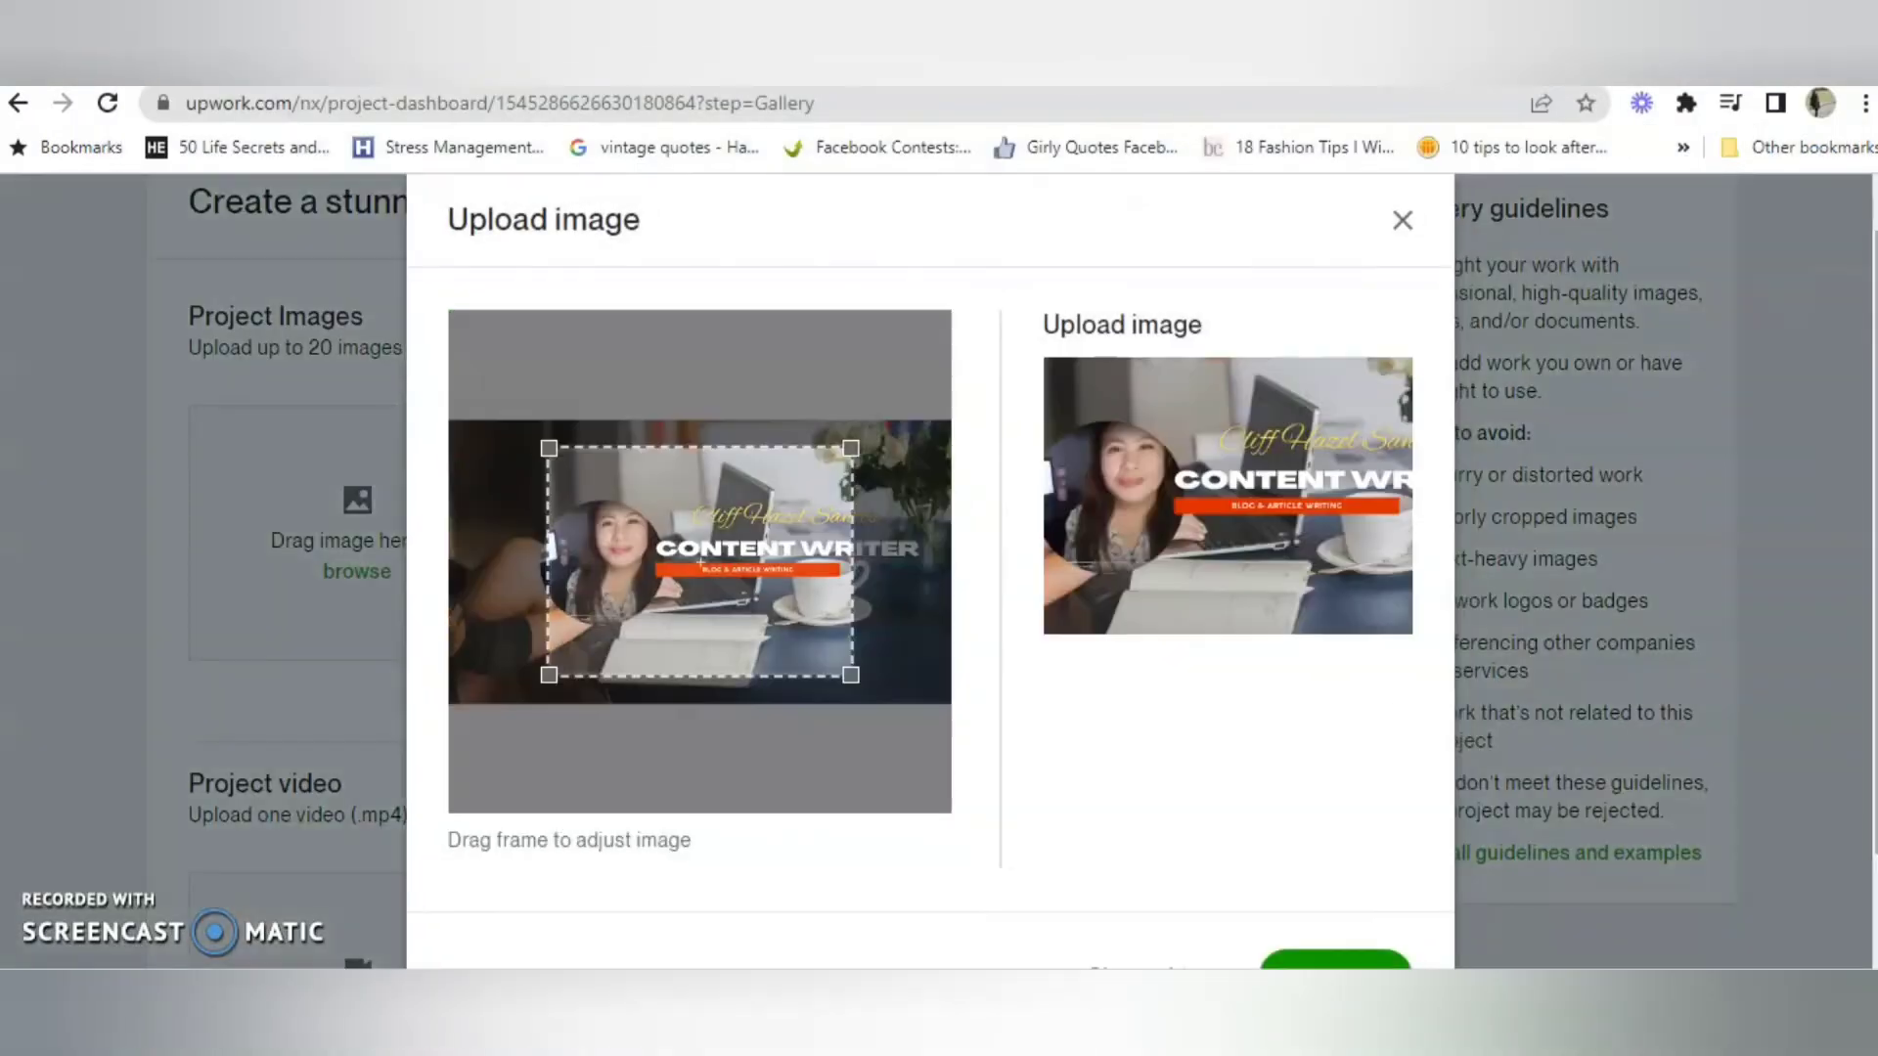
{"action": "left_click_drag", "start_coordinate": [670, 658], "coordinate": [693, 633]}
{"action": "scroll", "coordinate": [1056, 558], "scroll_direction": "down", "scroll_amount": 1}
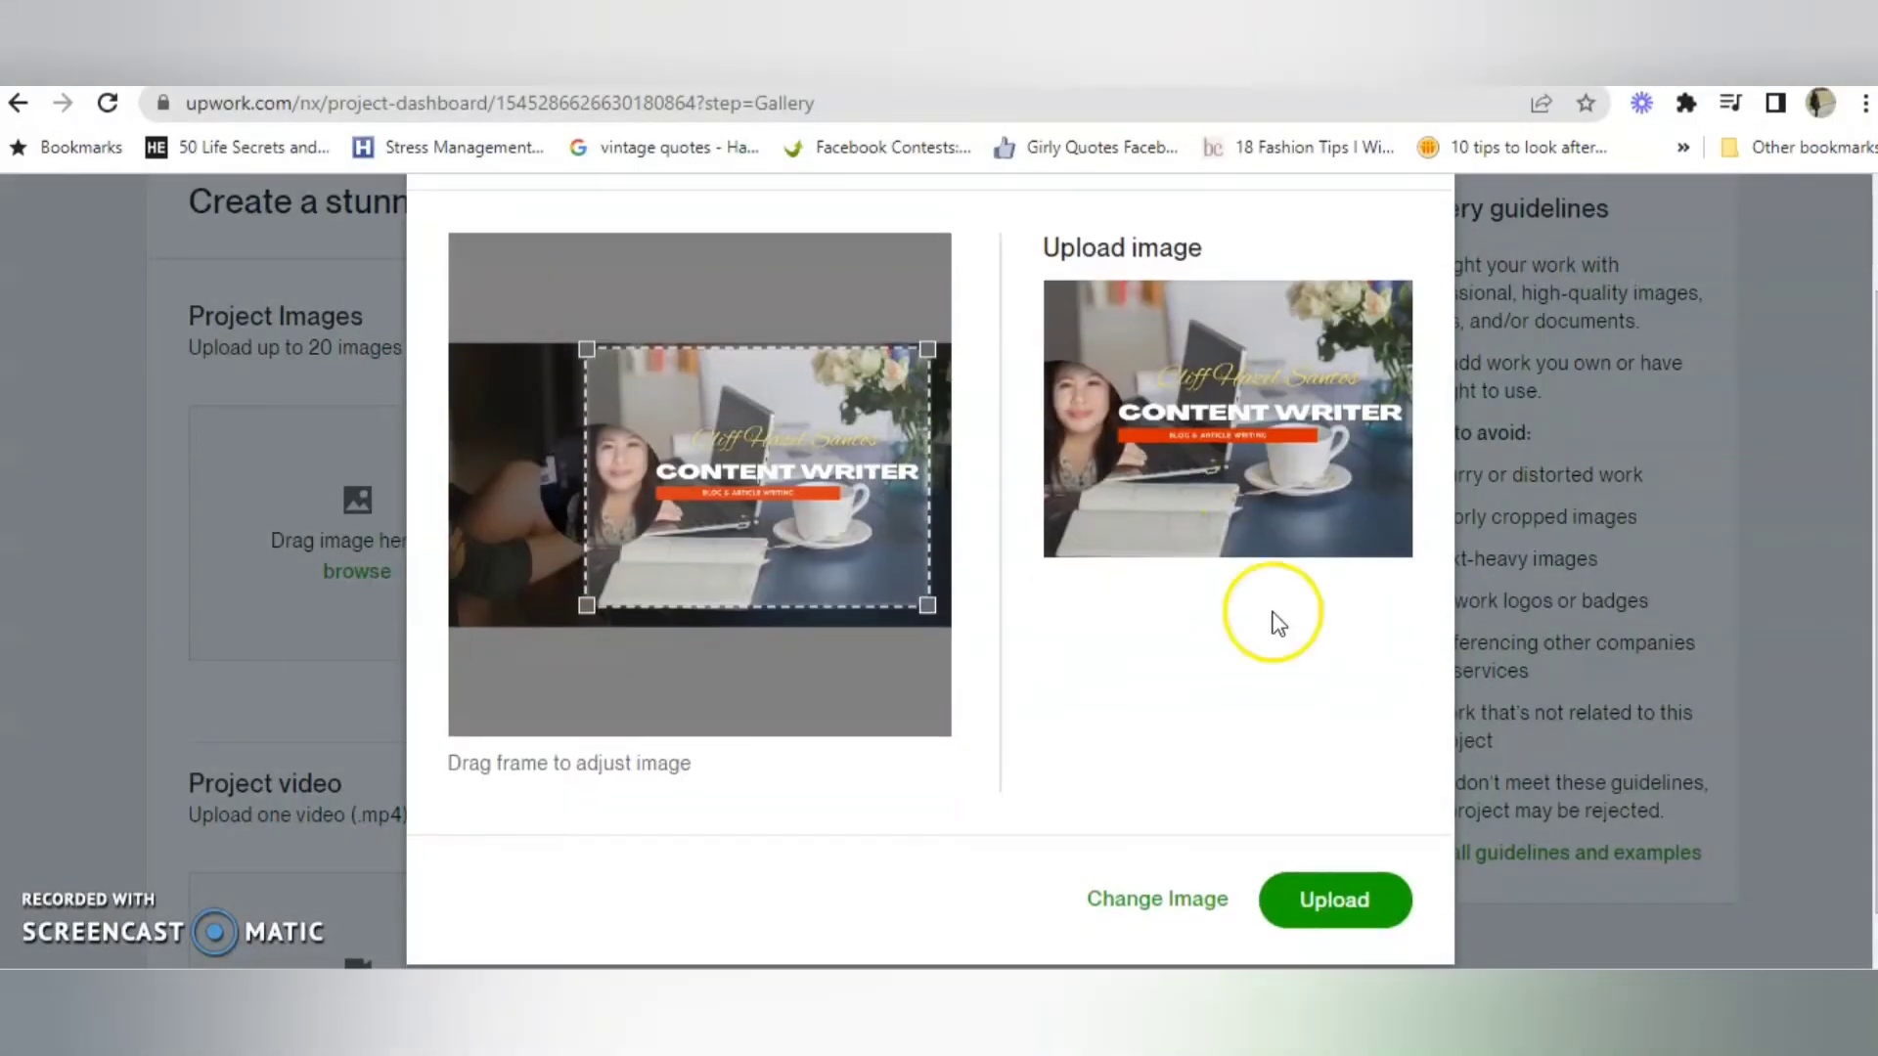
{"action": "left_click", "coordinate": [1321, 892]}
{"action": "double_click", "coordinate": [816, 347]}
{"action": "left_click", "coordinate": [1065, 450]}
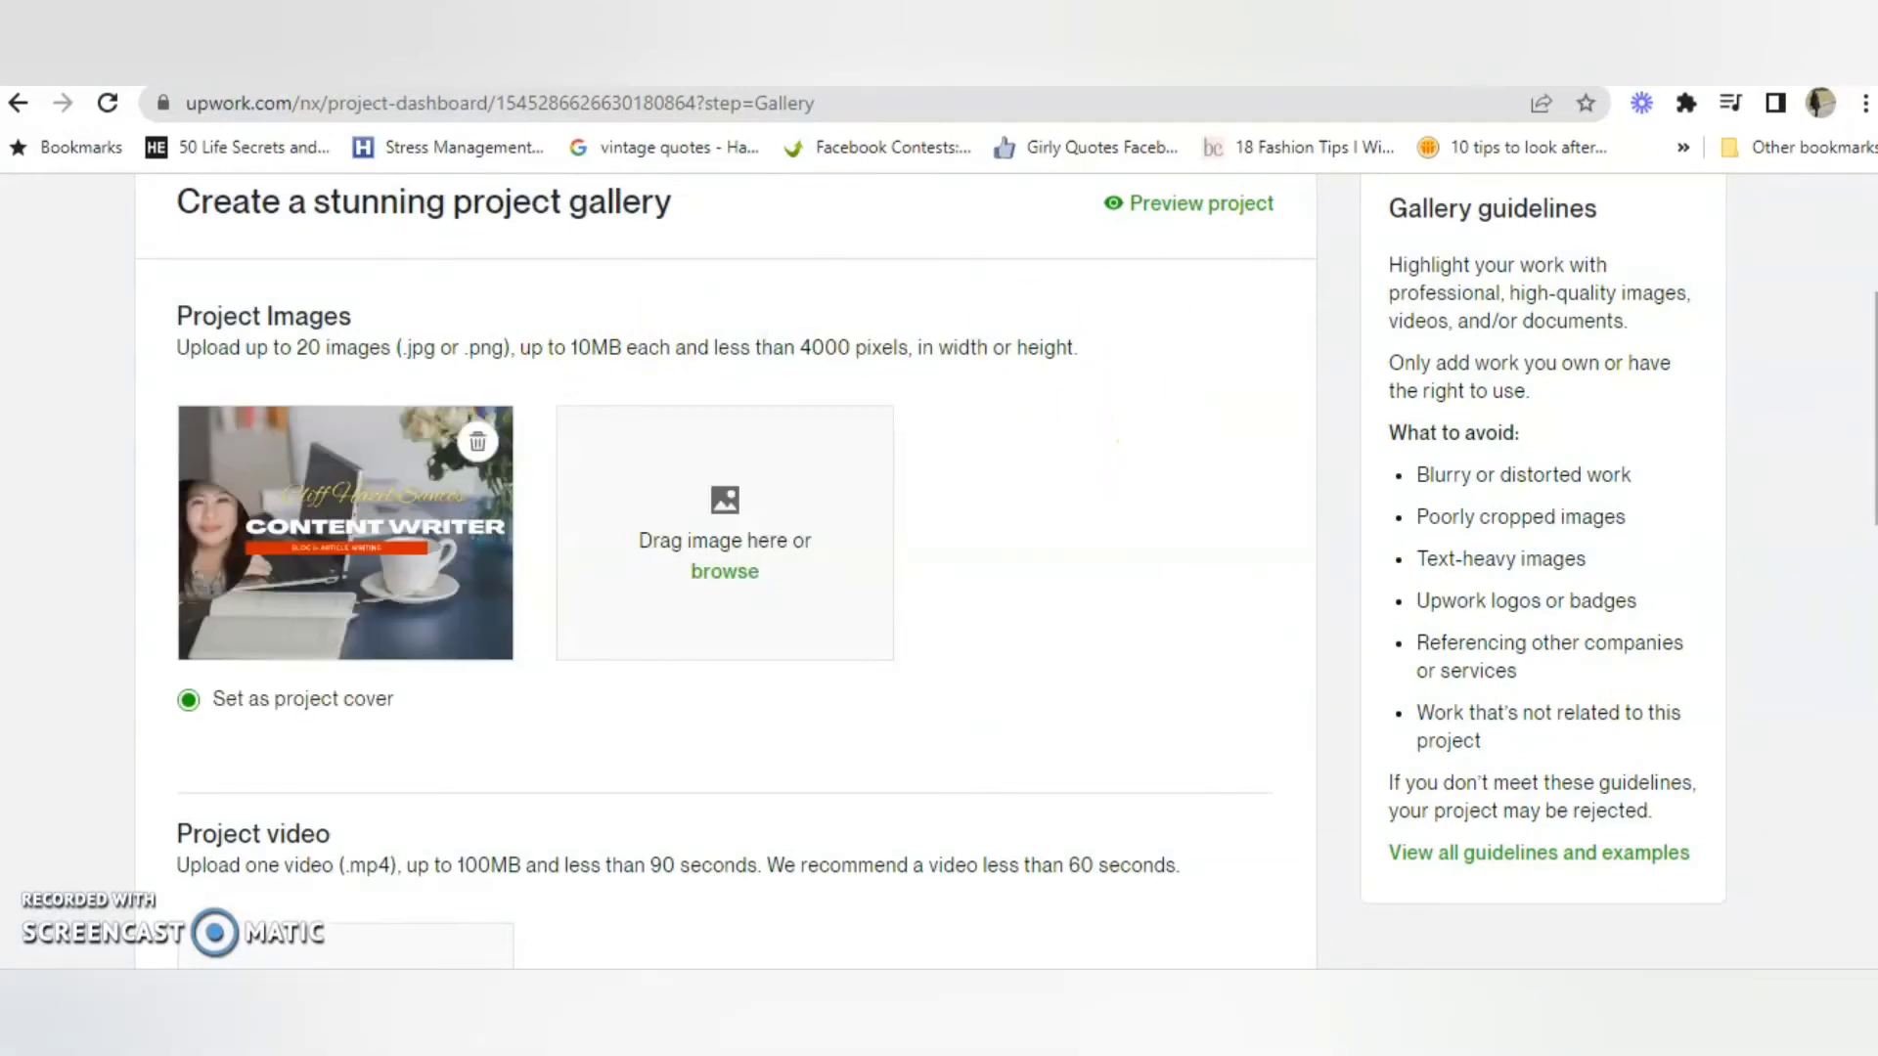
- Leave the project video and sample documents empty and continue to the client requirements
{"action": "scroll", "coordinate": [577, 494], "scroll_direction": "down", "scroll_amount": 5}
{"action": "scroll", "coordinate": [577, 493], "scroll_direction": "up", "scroll_amount": 1}
{"action": "scroll", "coordinate": [1418, 337], "scroll_direction": "down", "scroll_amount": 3}
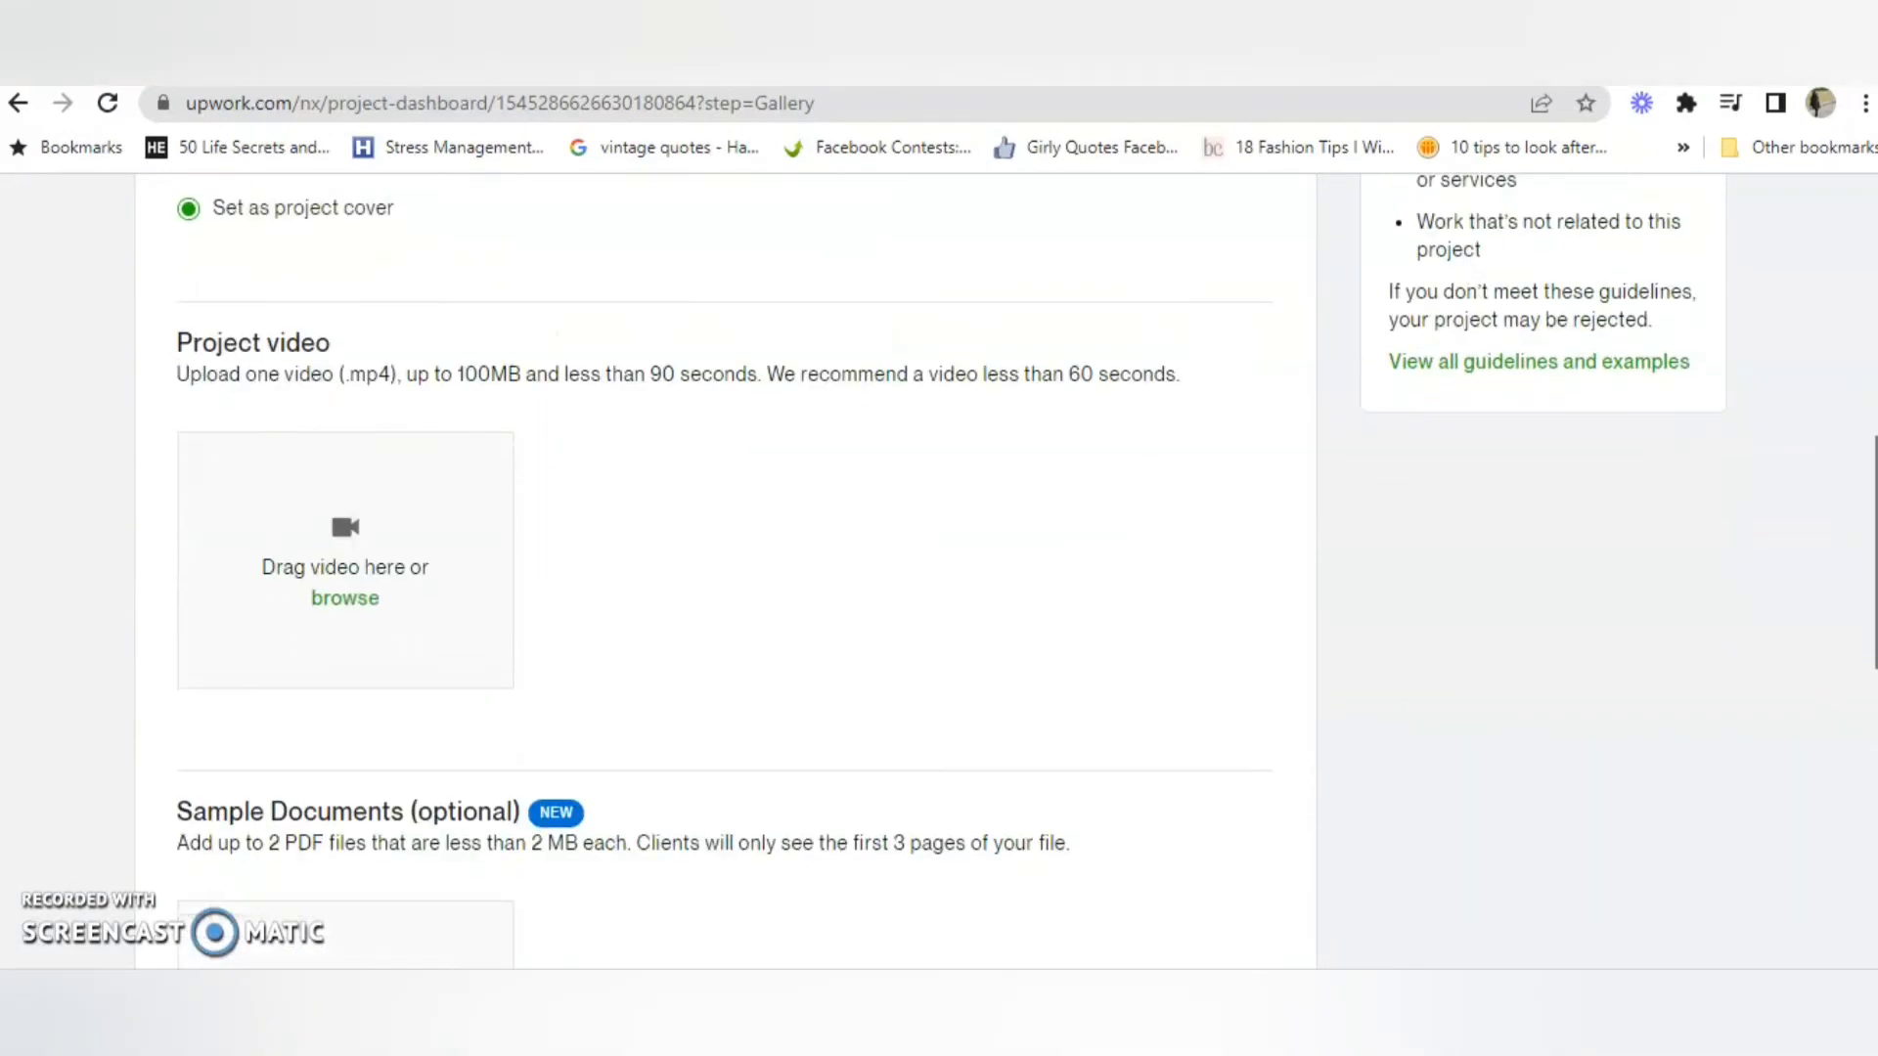
{"action": "scroll", "coordinate": [420, 534], "scroll_direction": "down", "scroll_amount": 3}
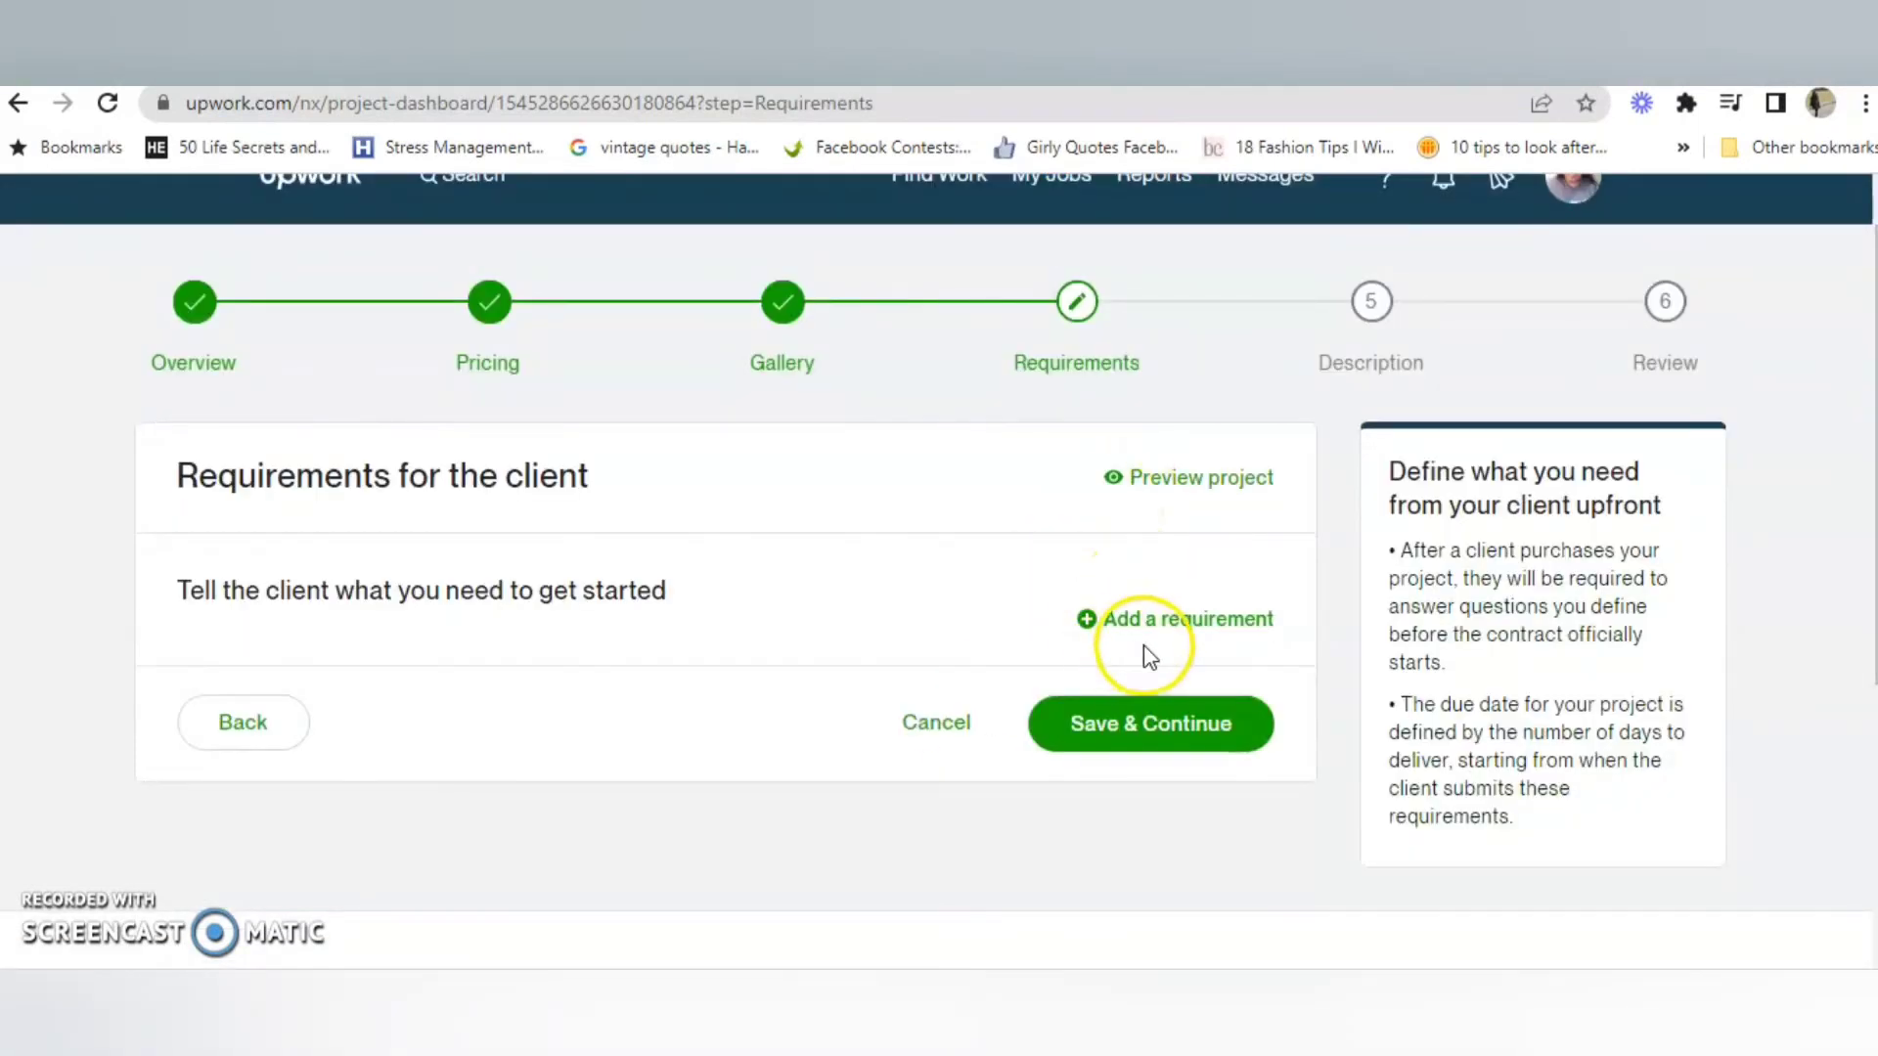
- Start a client requirement reading "What kind of writing style do you prefer? Please send me an example."
{"action": "left_click", "coordinate": [1117, 634]}
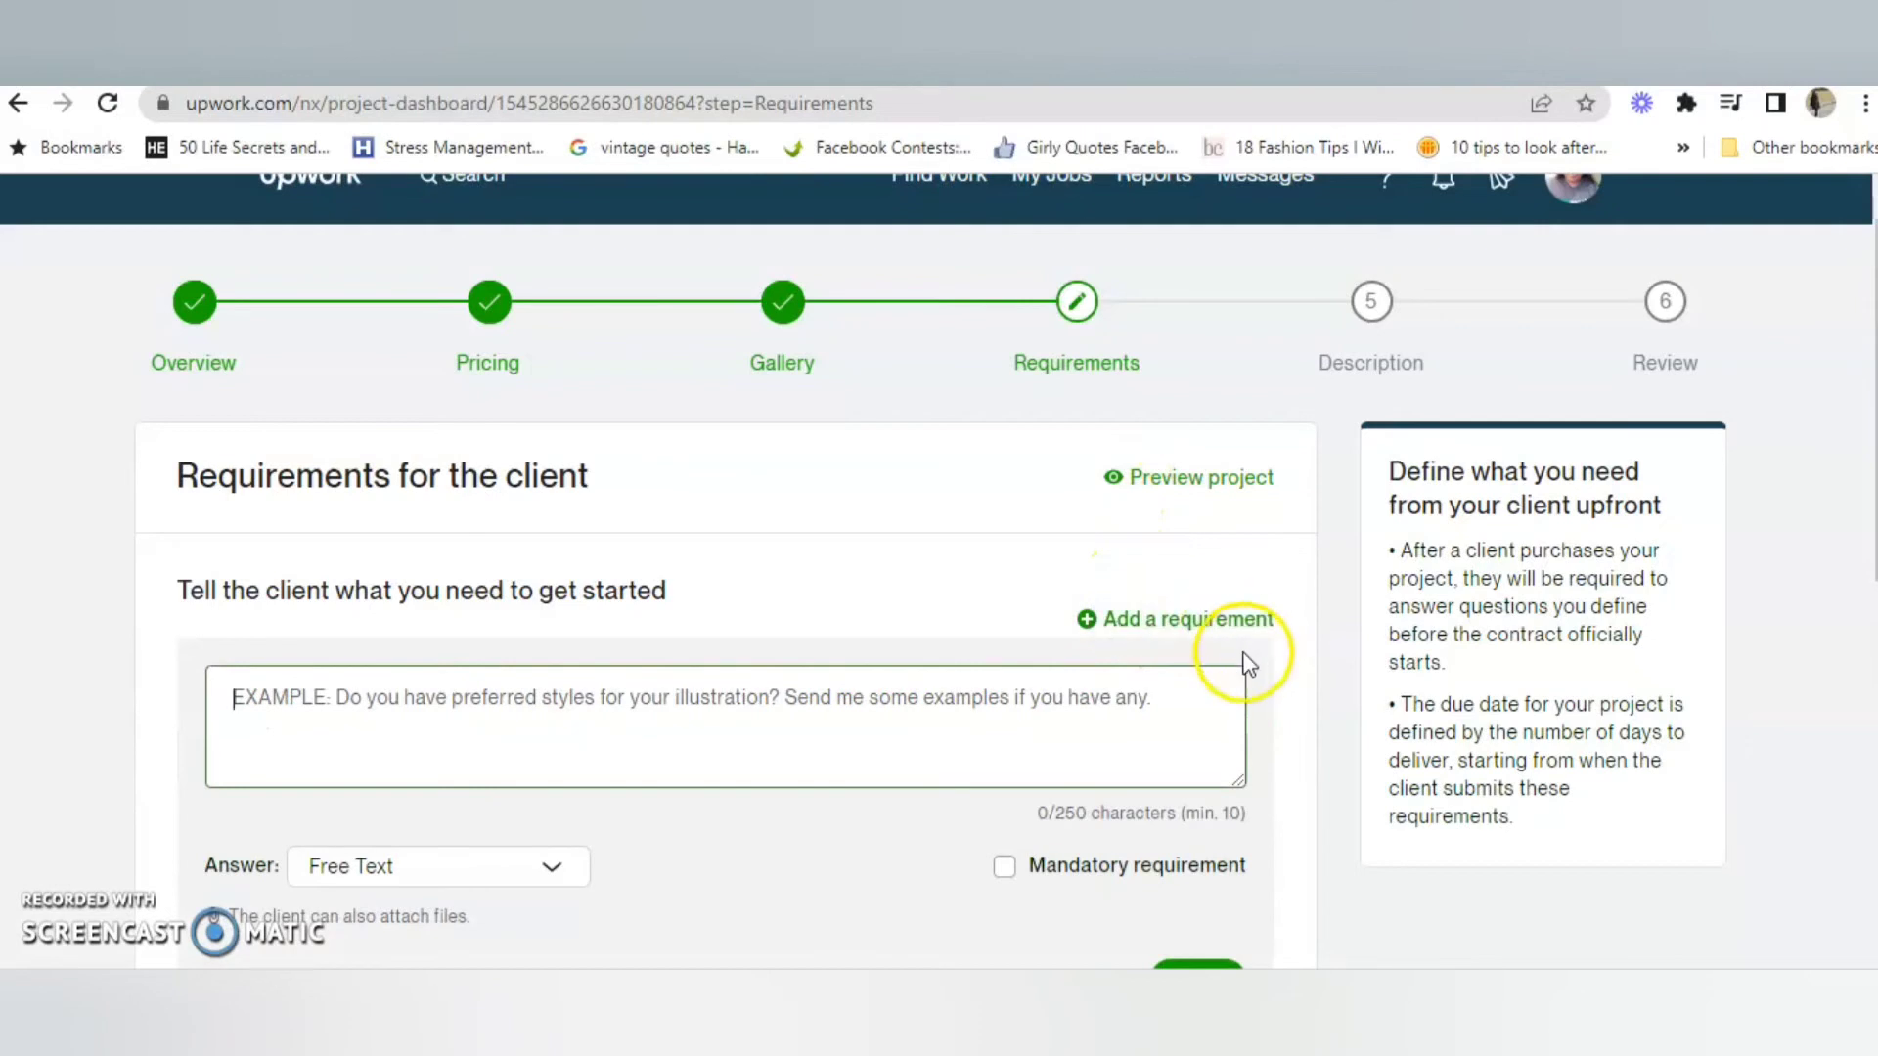
{"action": "type", "text": "What kind of writing style do you prefer? Please send me an example."}
{"action": "left_click", "coordinate": [521, 790]}
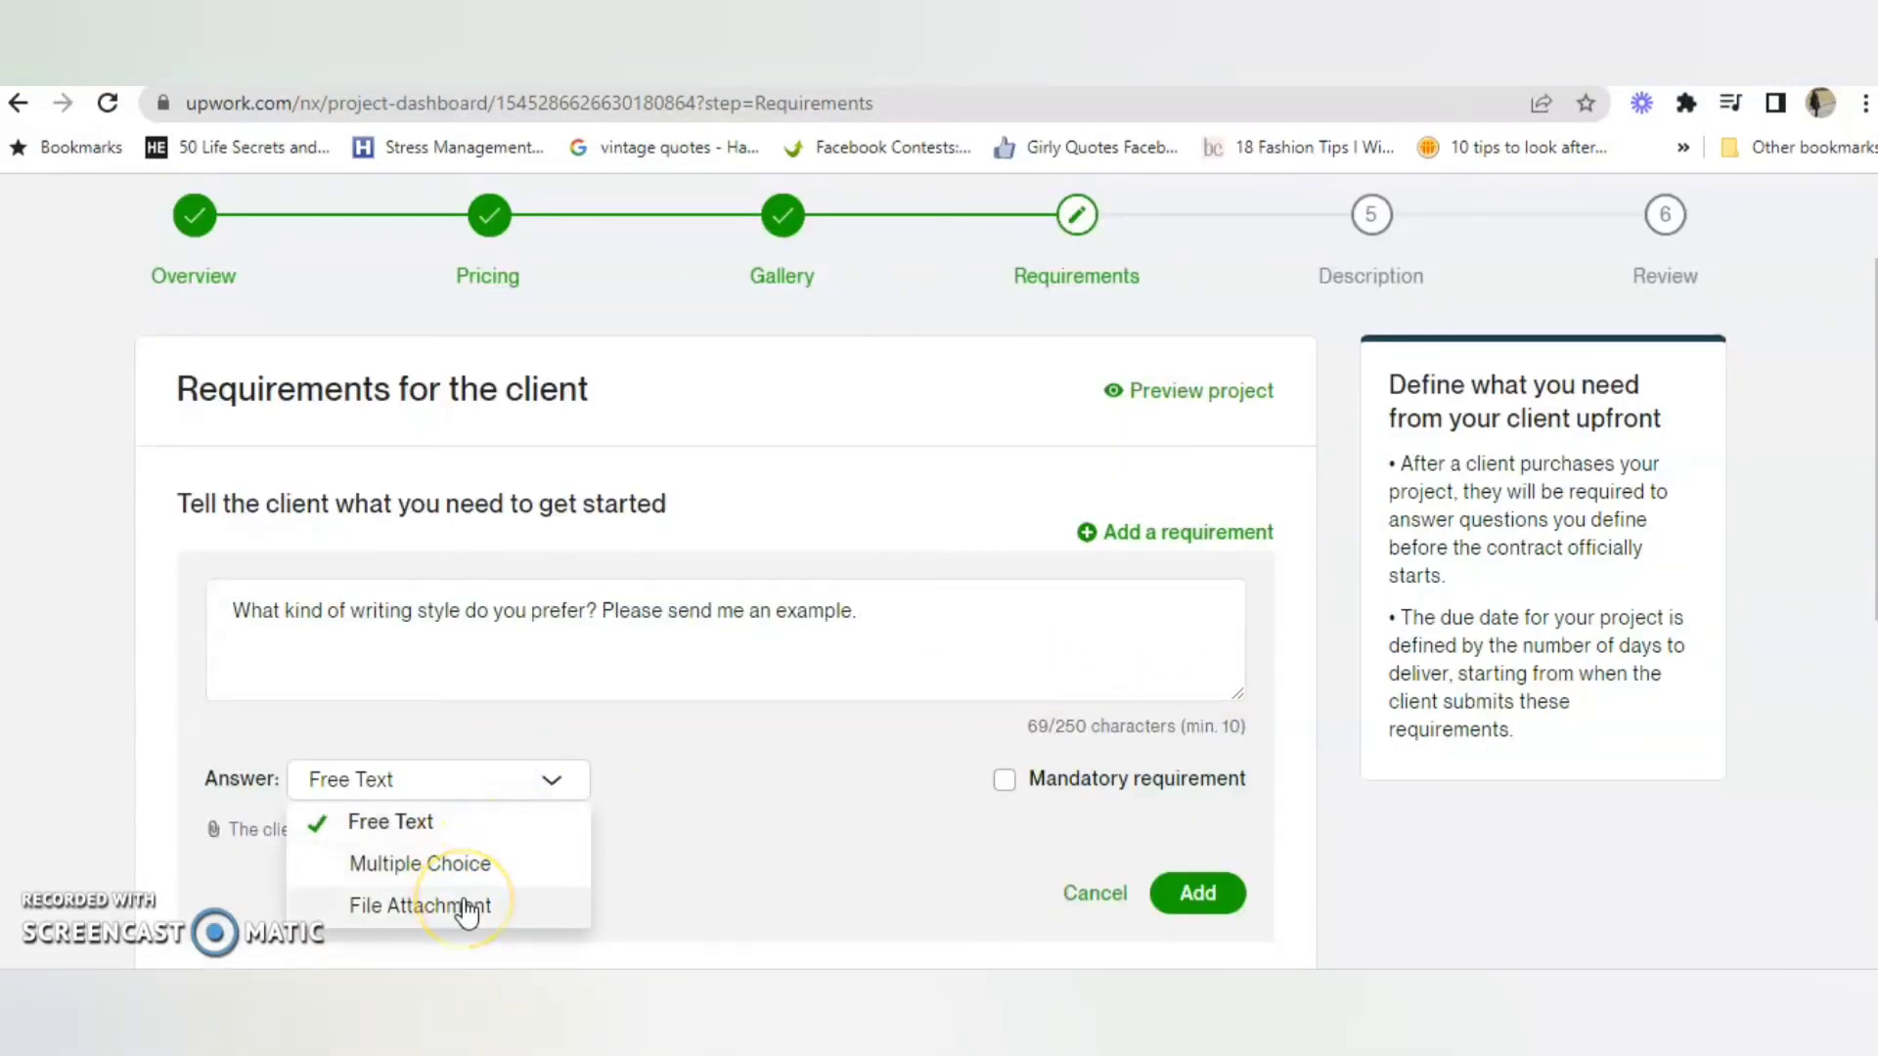
{"action": "left_click", "coordinate": [467, 909]}
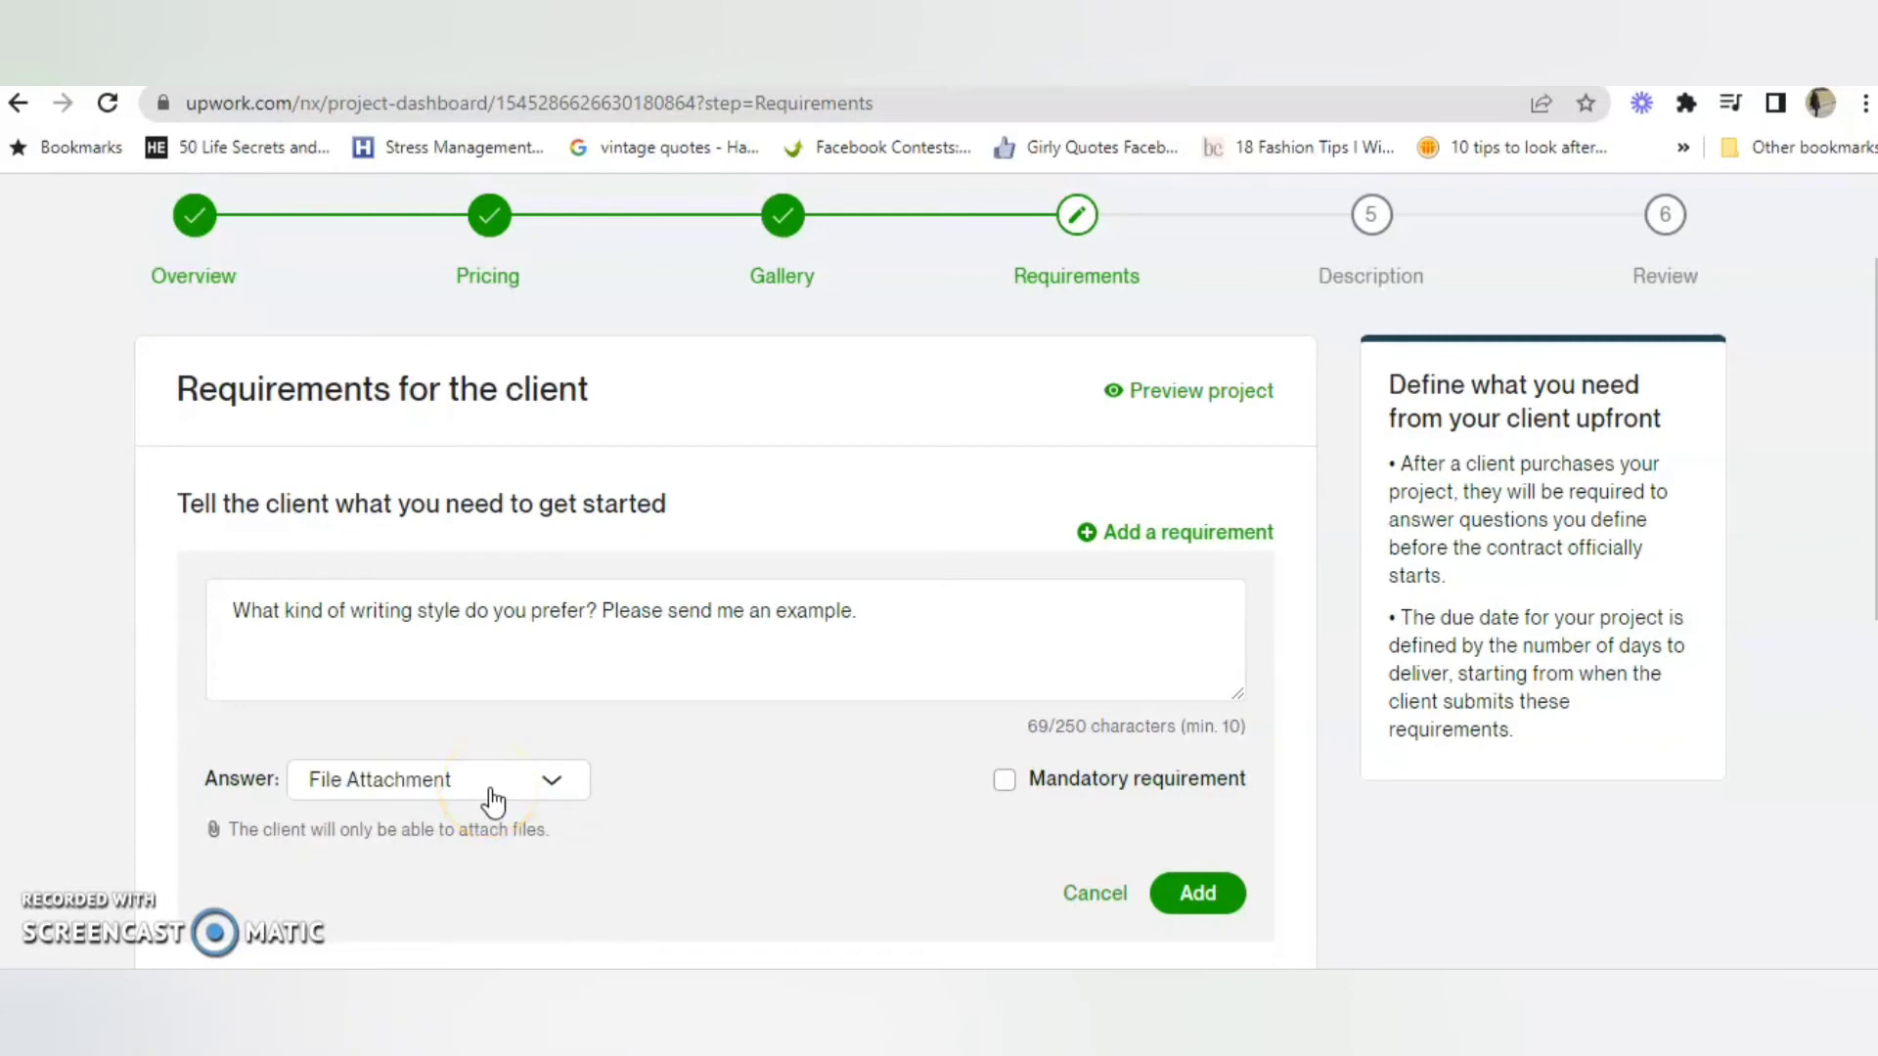
{"action": "left_click", "coordinate": [492, 795]}
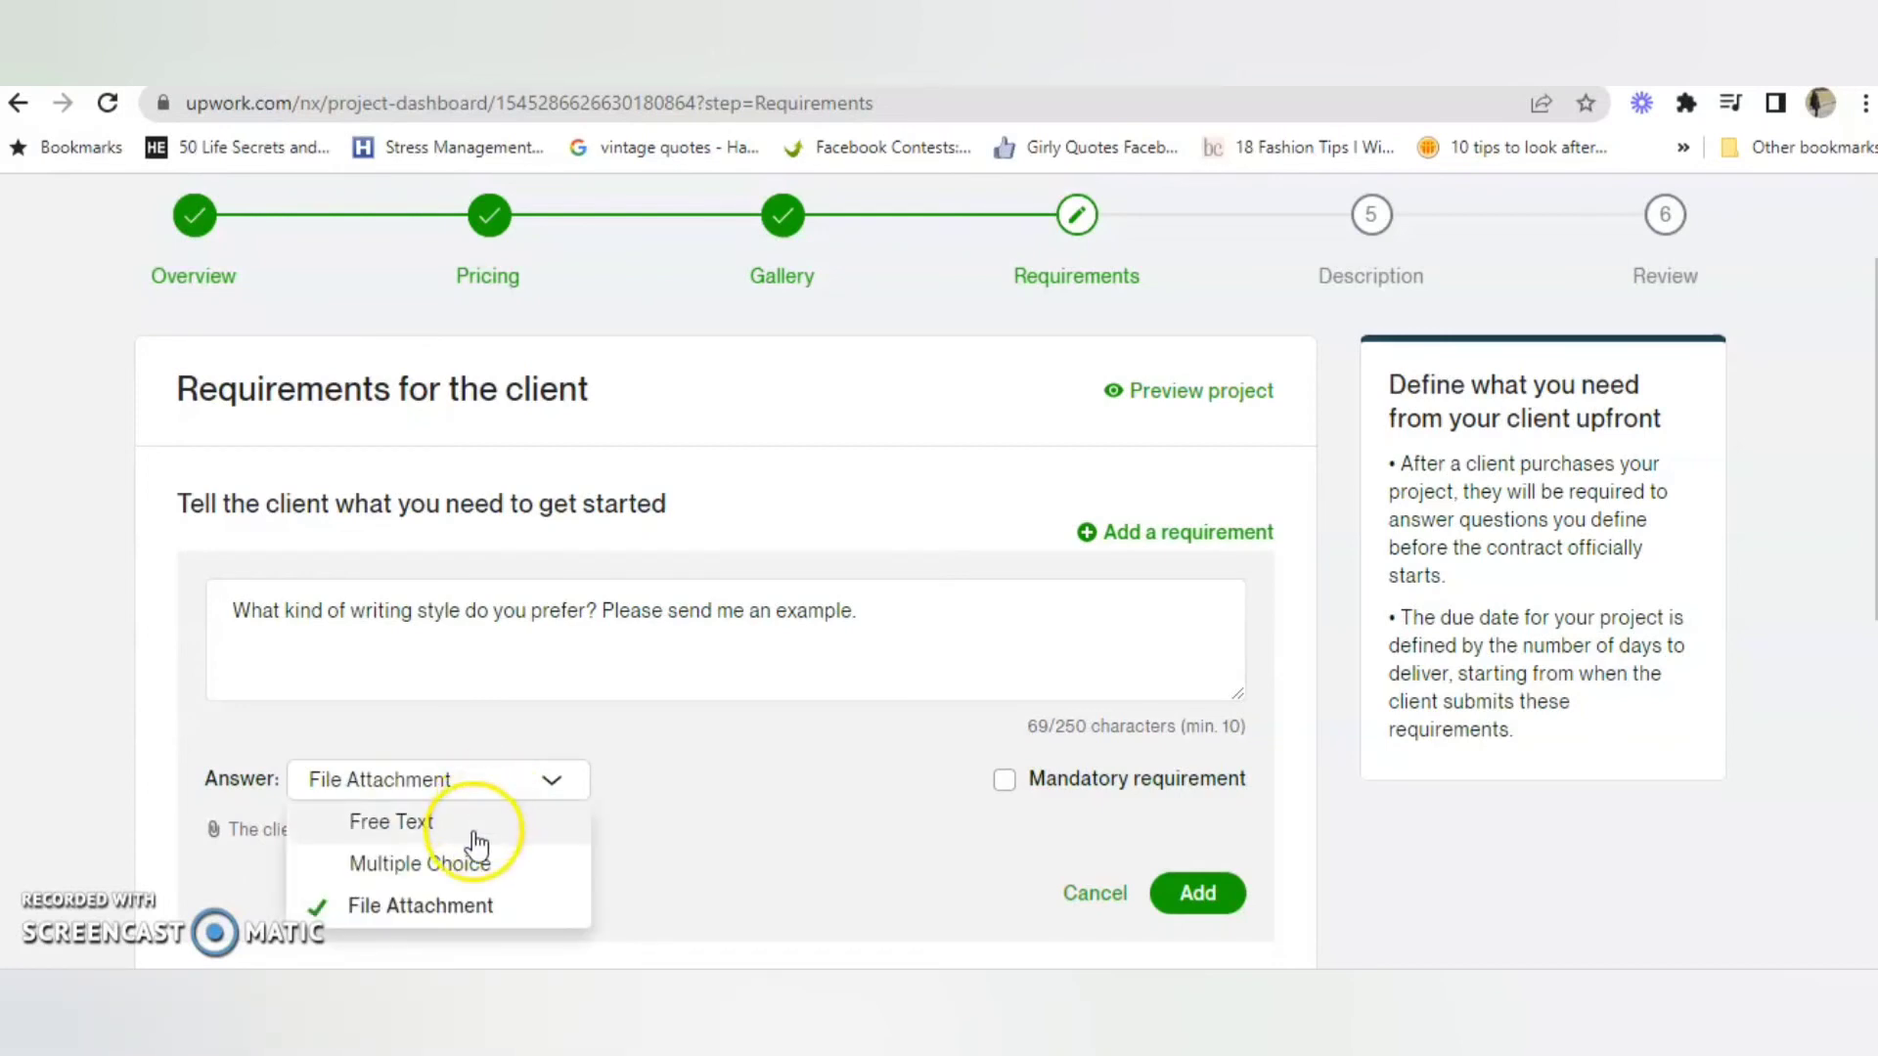
{"action": "left_click", "coordinate": [474, 827]}
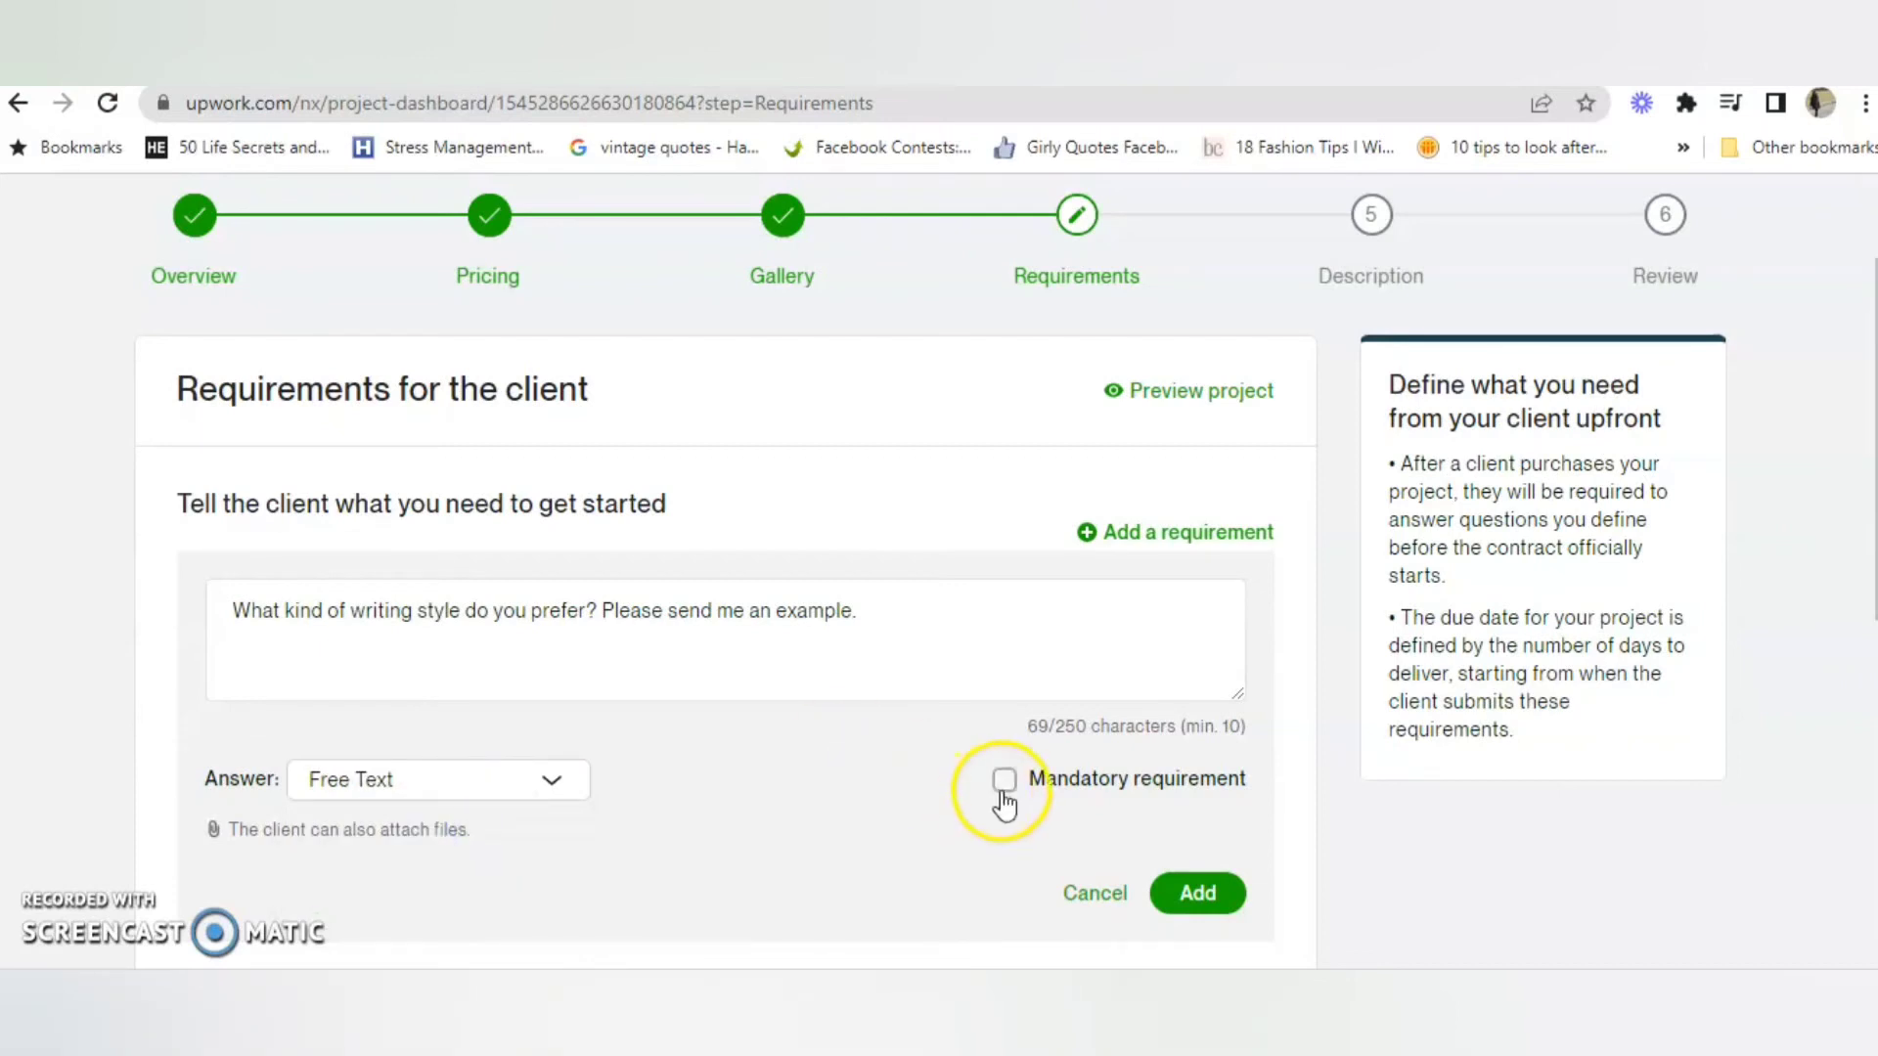
- Add the writing-style question to the client requirements and save them to continue to the description
{"action": "left_click", "coordinate": [1198, 893]}
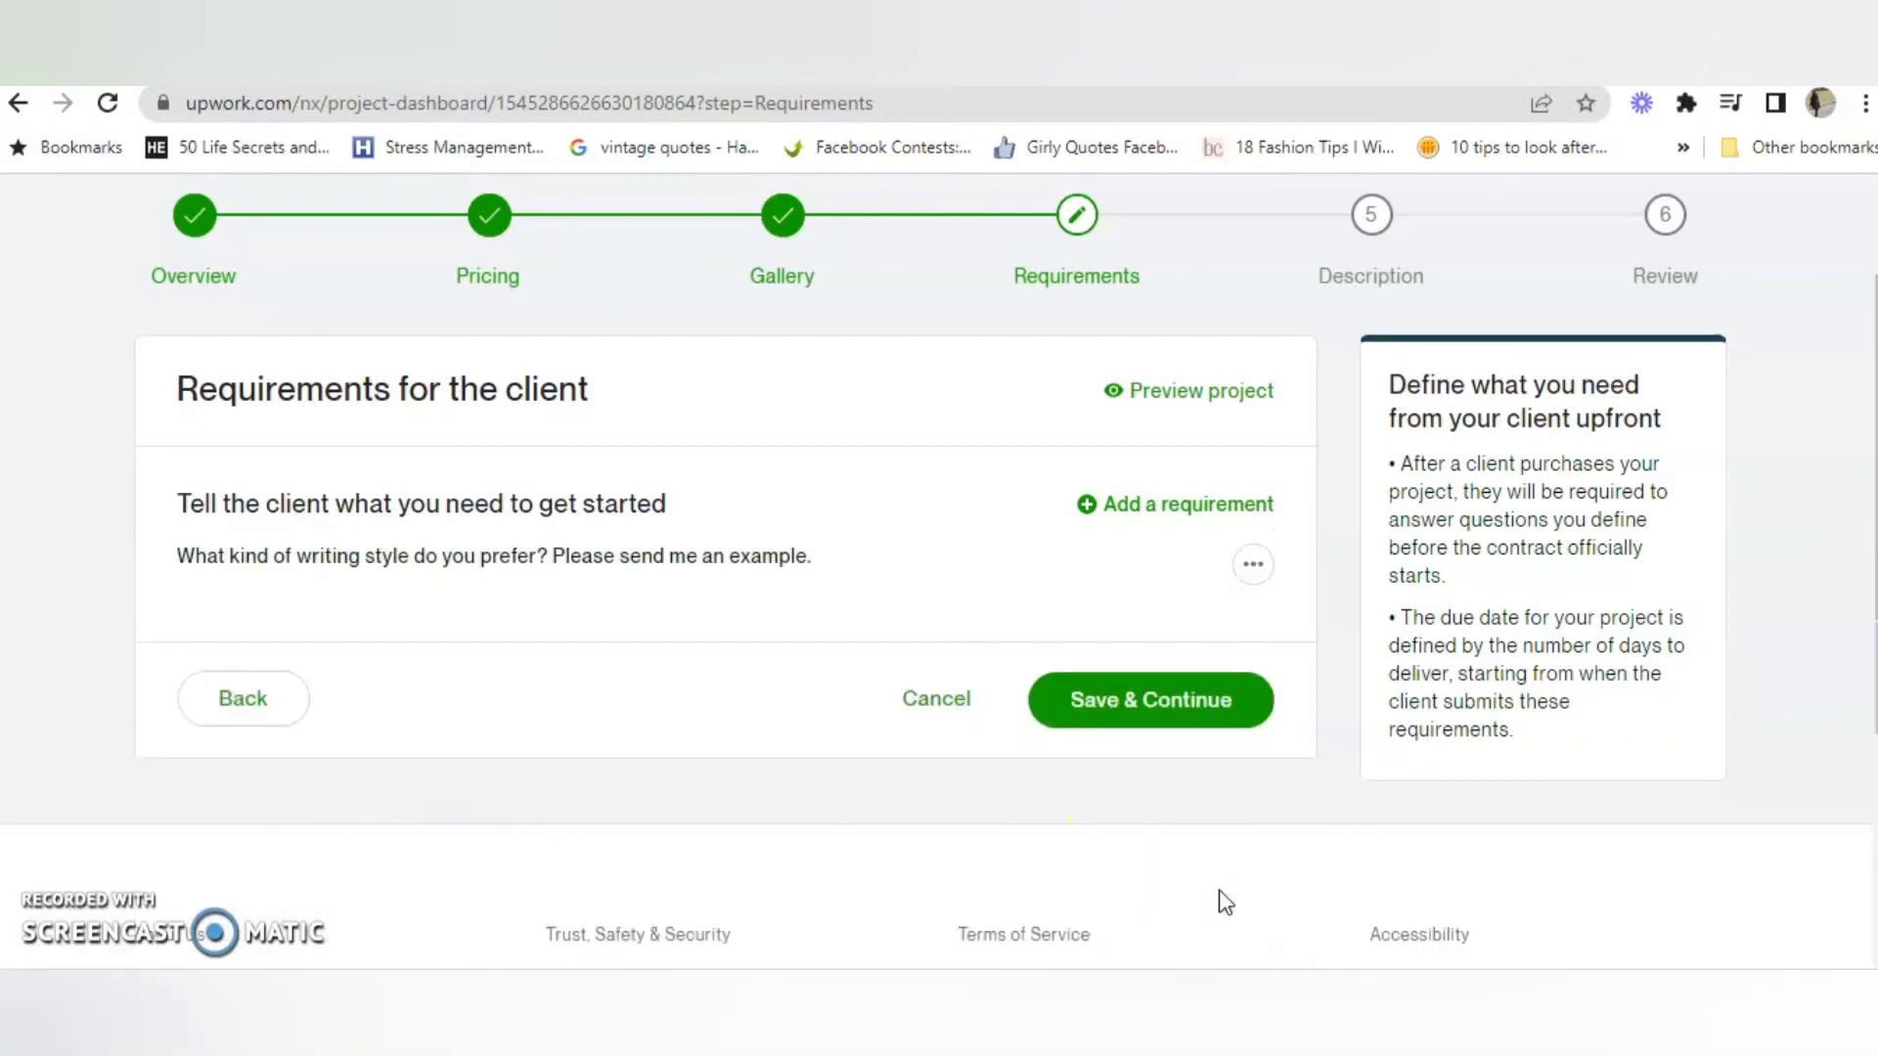
{"action": "left_click", "coordinate": [1106, 694]}
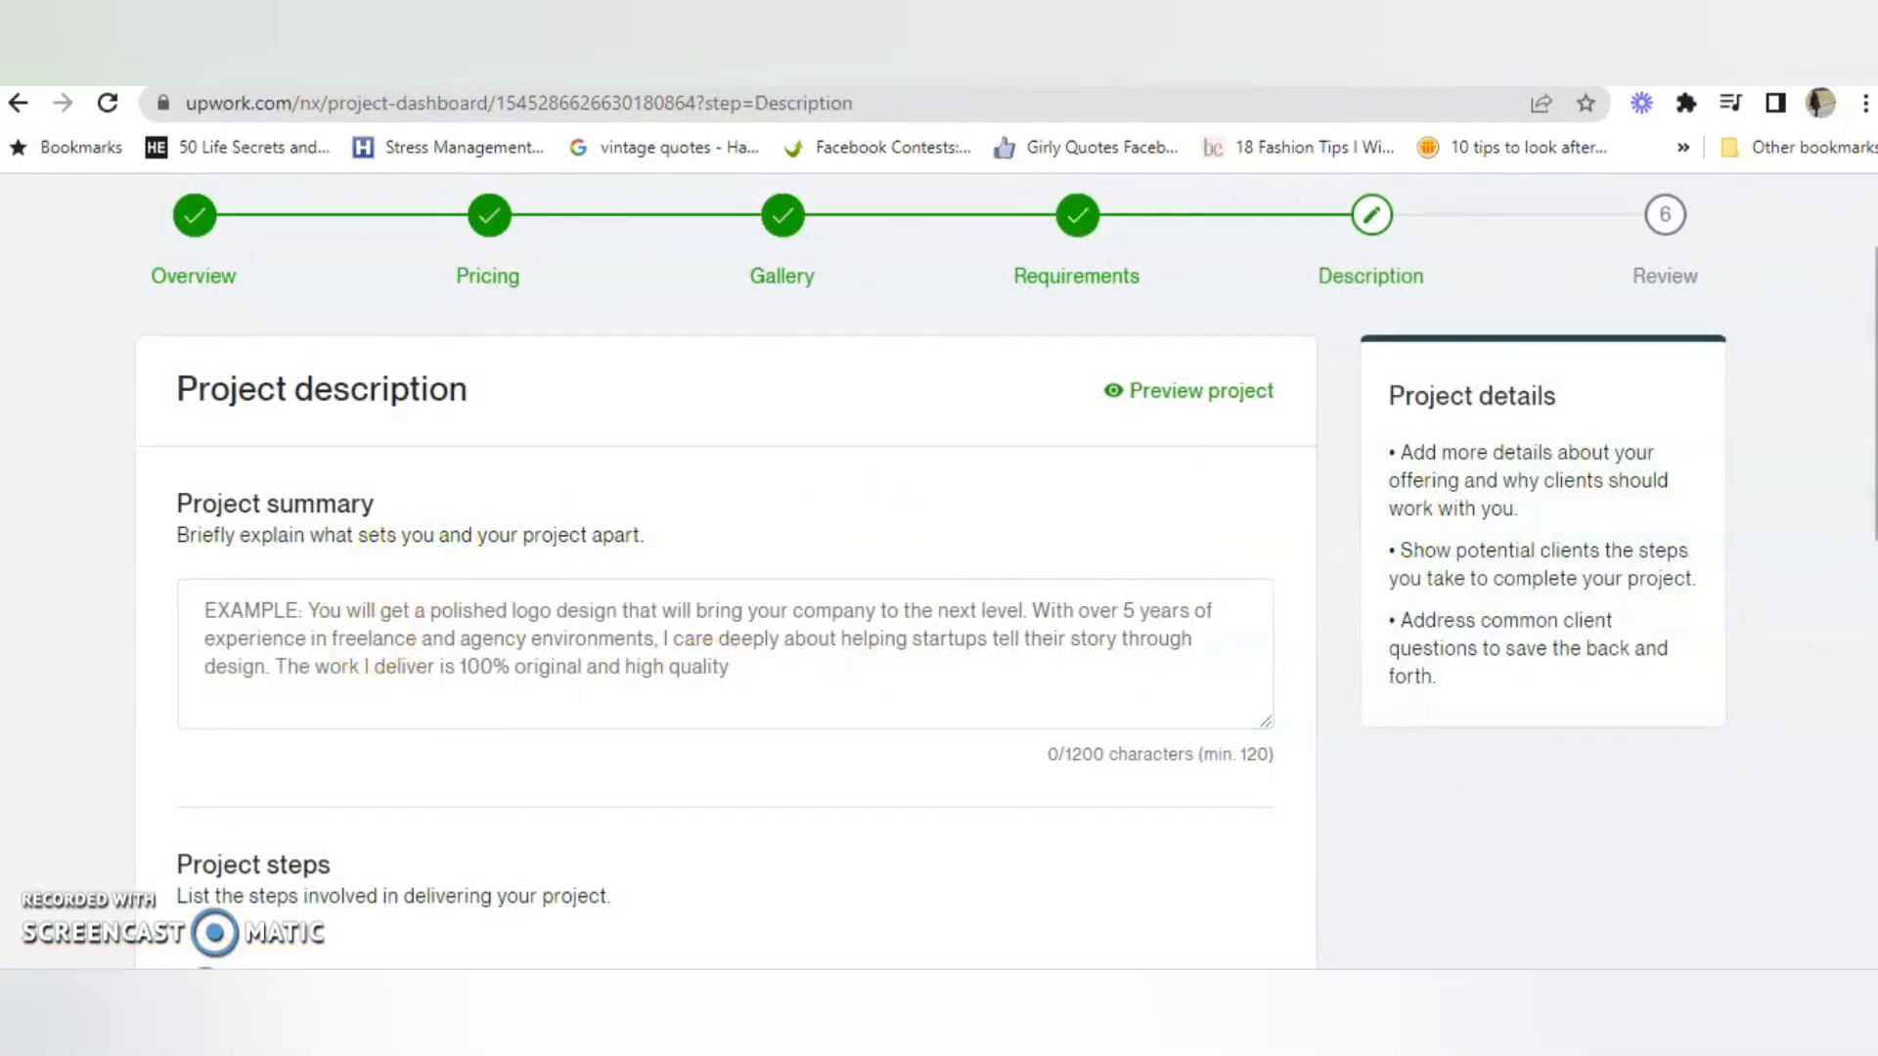
- Add the project step "Starts with the Project" listing writing format, topic research, proofreading, plagiarism check and submission, and save the description
{"action": "scroll", "coordinate": [726, 607], "scroll_direction": "down", "scroll_amount": 1}
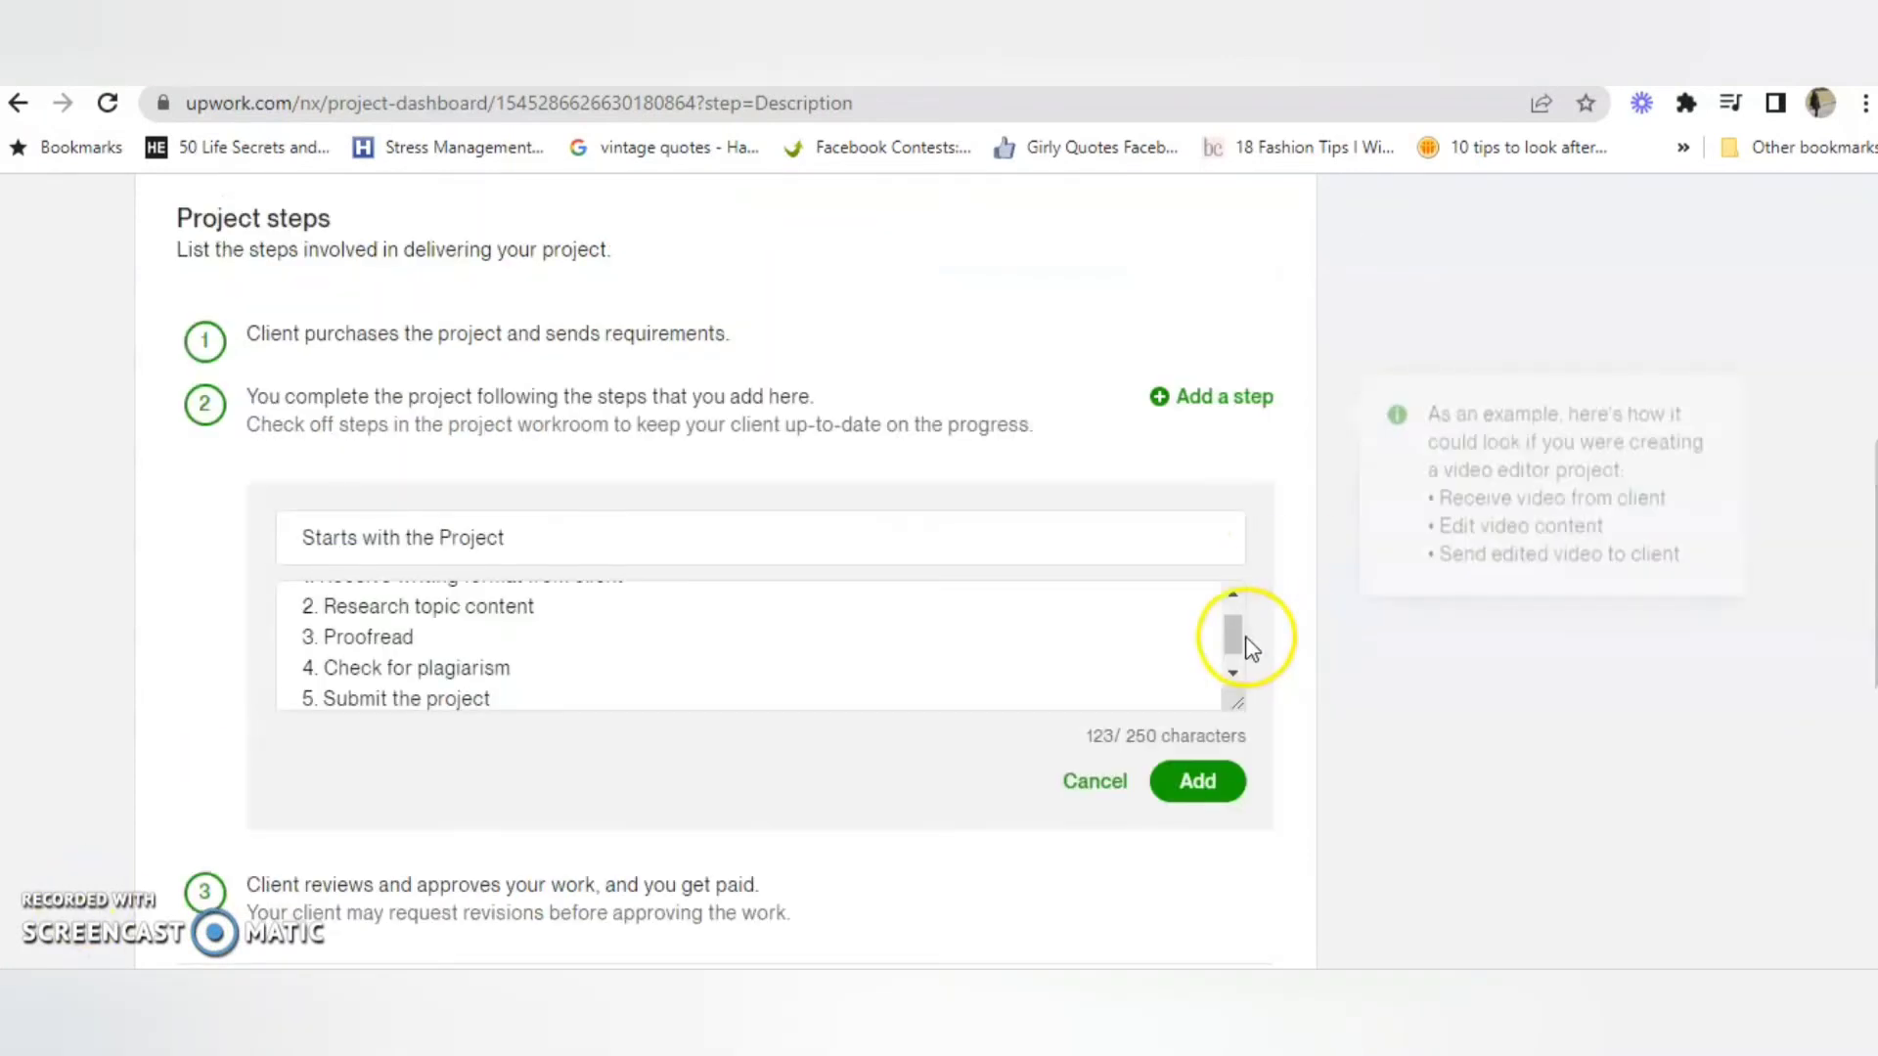
{"action": "mouse_move", "coordinate": [1240, 637]}
{"action": "left_mouse_down"}
{"action": "mouse_move", "coordinate": [1225, 600]}
{"action": "mouse_move", "coordinate": [1215, 650]}
{"action": "mouse_move", "coordinate": [1230, 625]}
{"action": "left_mouse_up"}
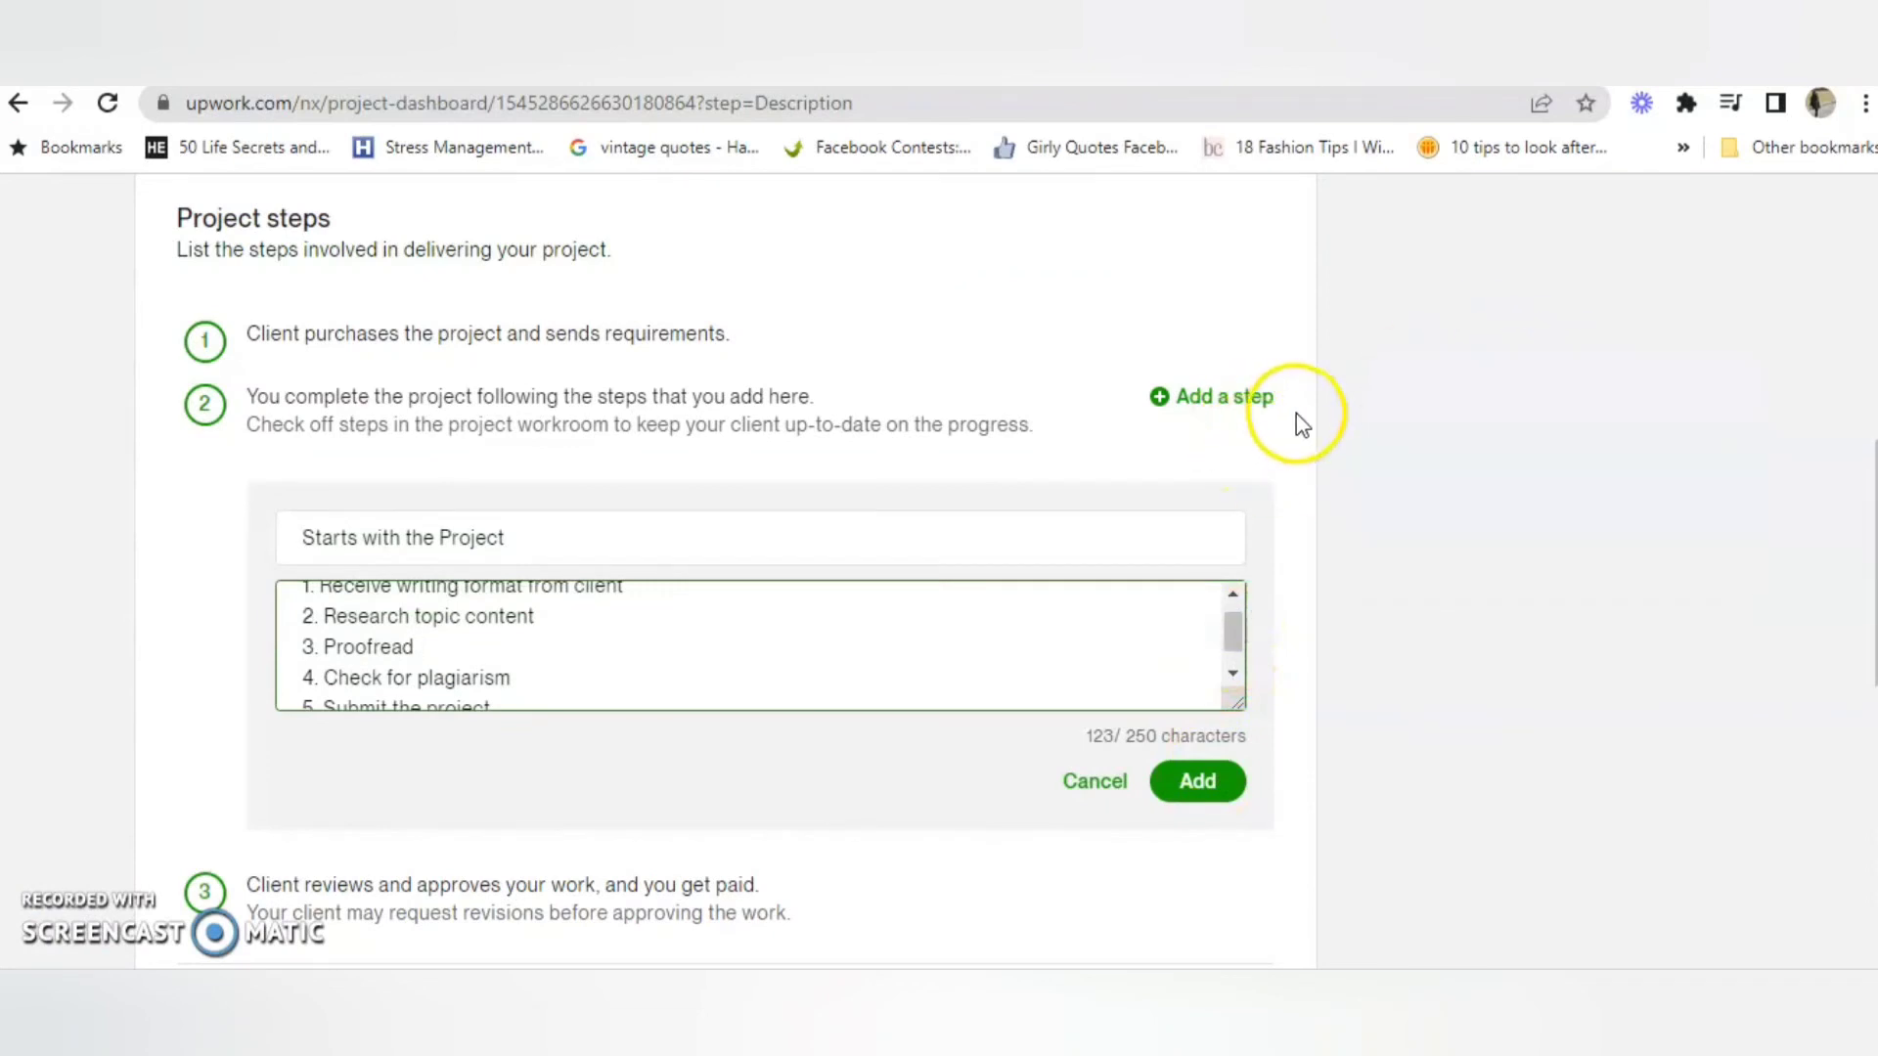
{"action": "left_click", "coordinate": [1196, 782]}
{"action": "scroll", "coordinate": [1146, 748], "scroll_direction": "down", "scroll_amount": 2}
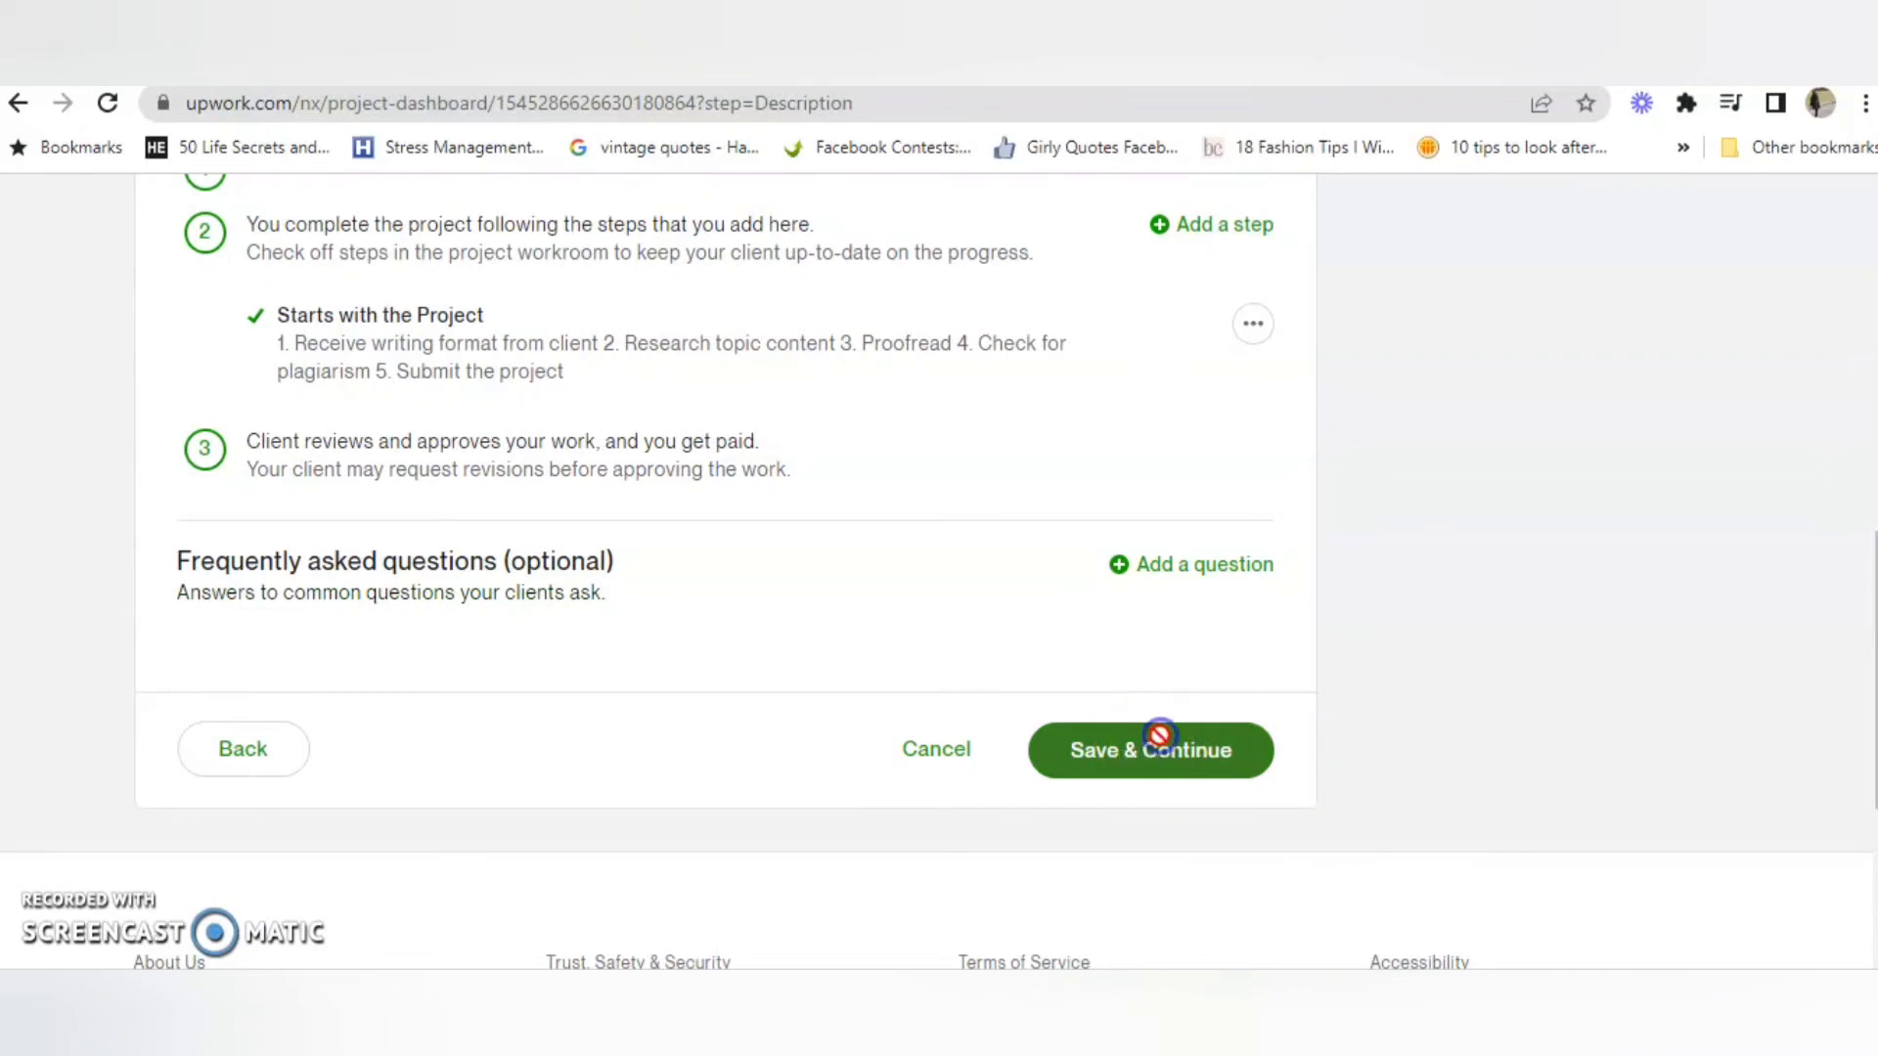
{"action": "left_click", "coordinate": [1161, 738]}
- Agree to the Terms of Service and the Privacy Notice, and submit the project for review
{"action": "left_click_drag", "start_coordinate": [1875, 656], "coordinate": [1874, 508]}
{"action": "left_click", "coordinate": [189, 487]}
{"action": "left_click", "coordinate": [189, 610]}
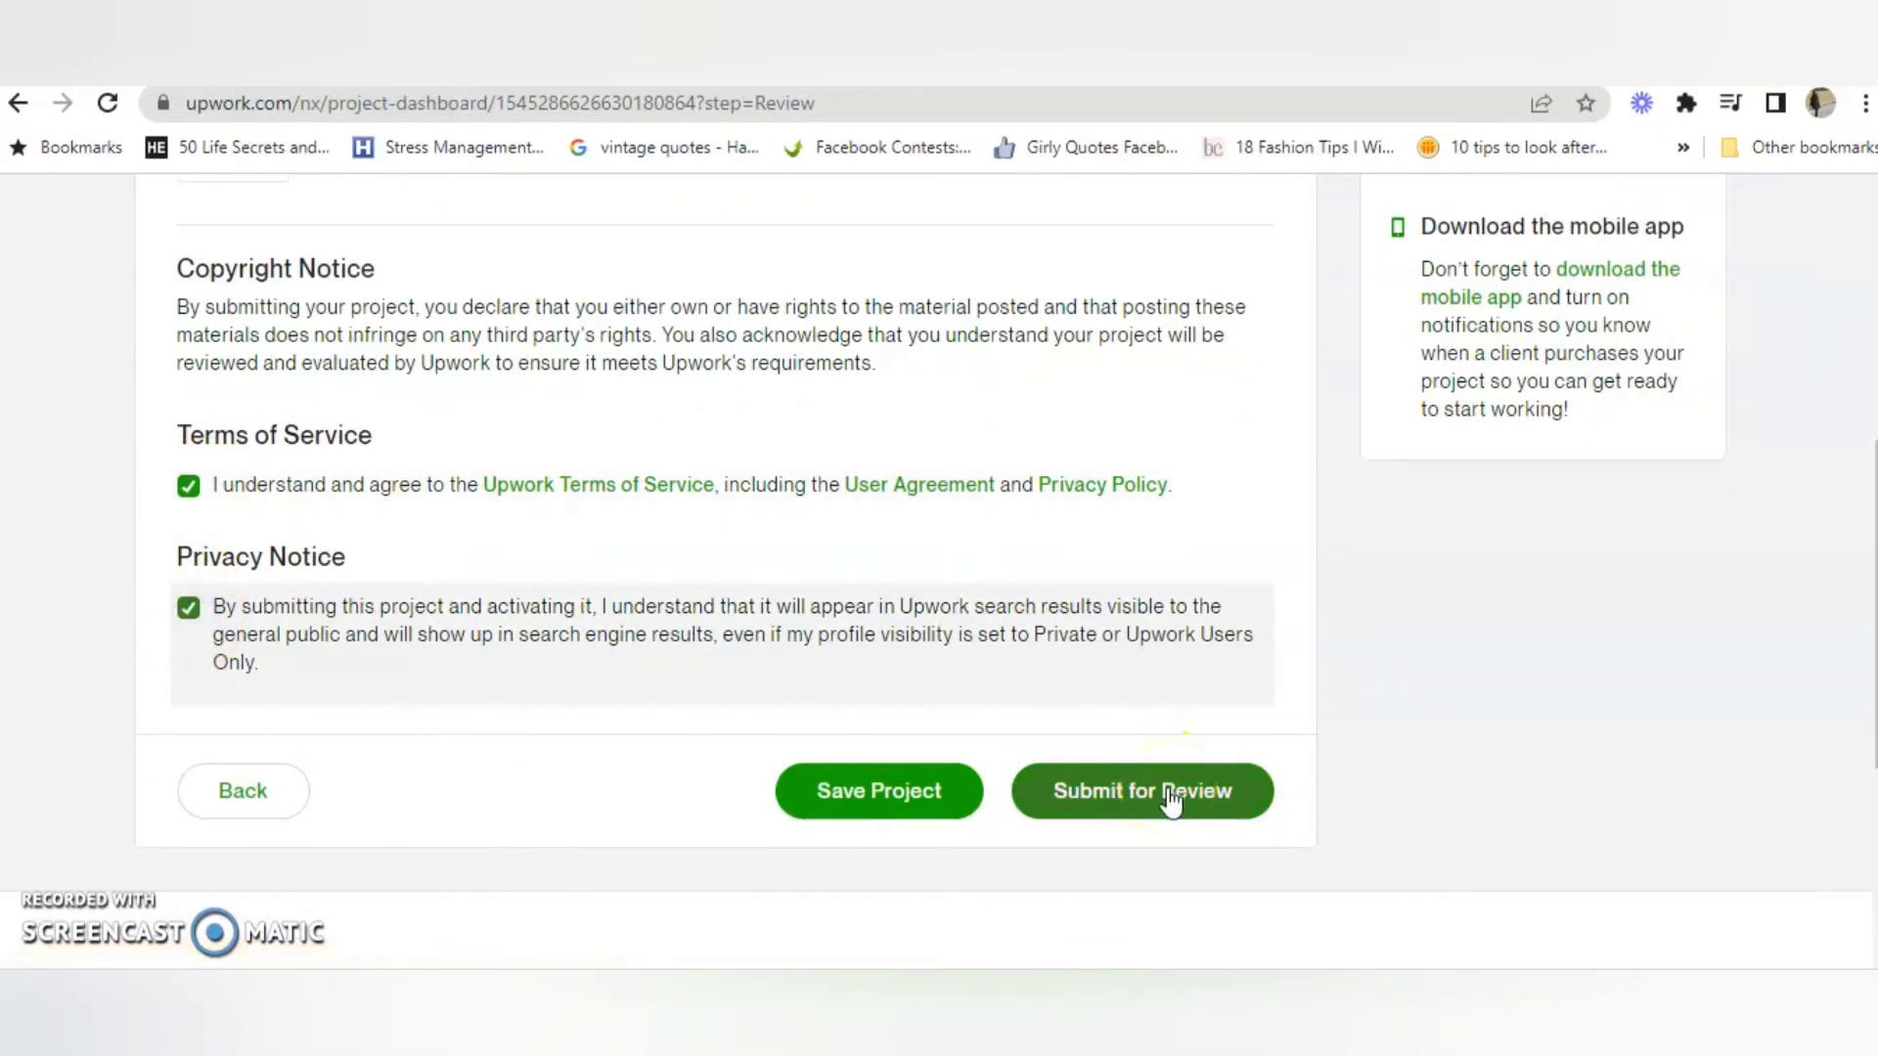
{"action": "left_click", "coordinate": [1128, 797]}
{"action": "left_click", "coordinate": [1350, 831]}
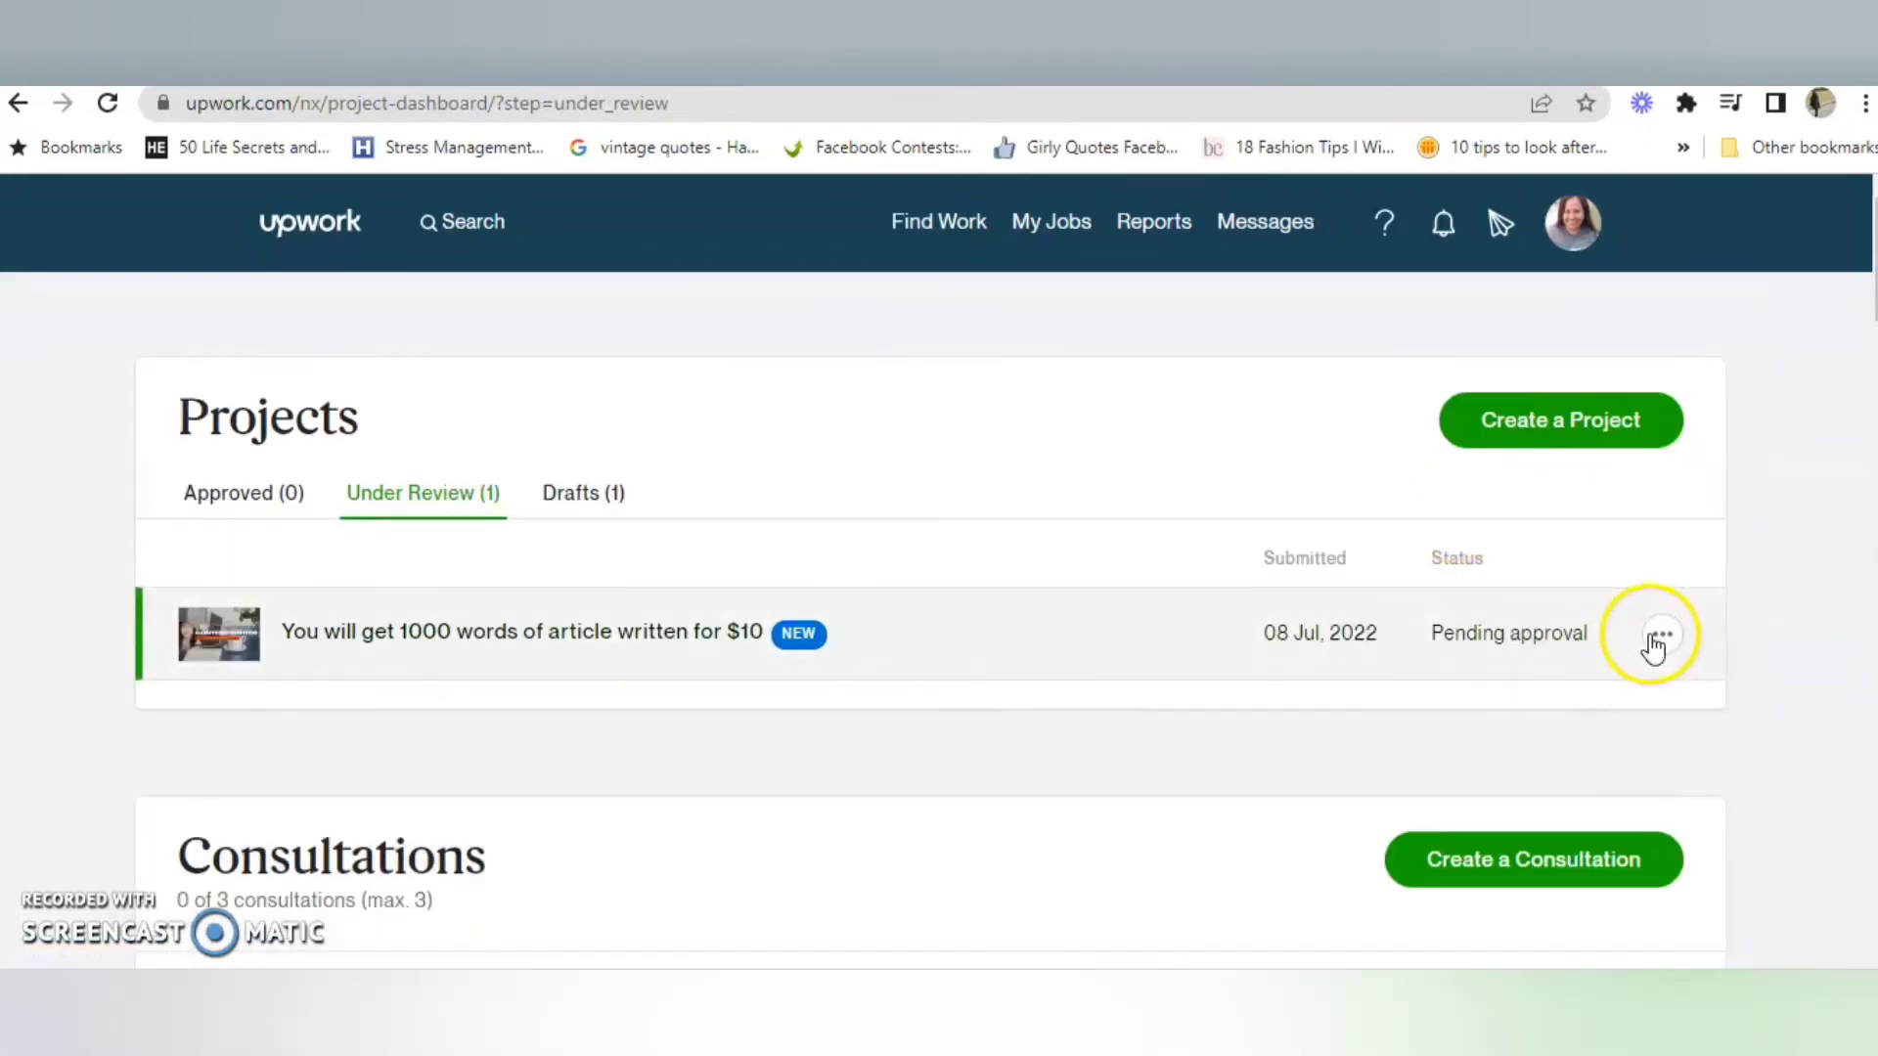
- Preview the submitted project as clients see it, examining its gallery image, service tiers, project details and reviews
{"action": "left_click", "coordinate": [1665, 635]}
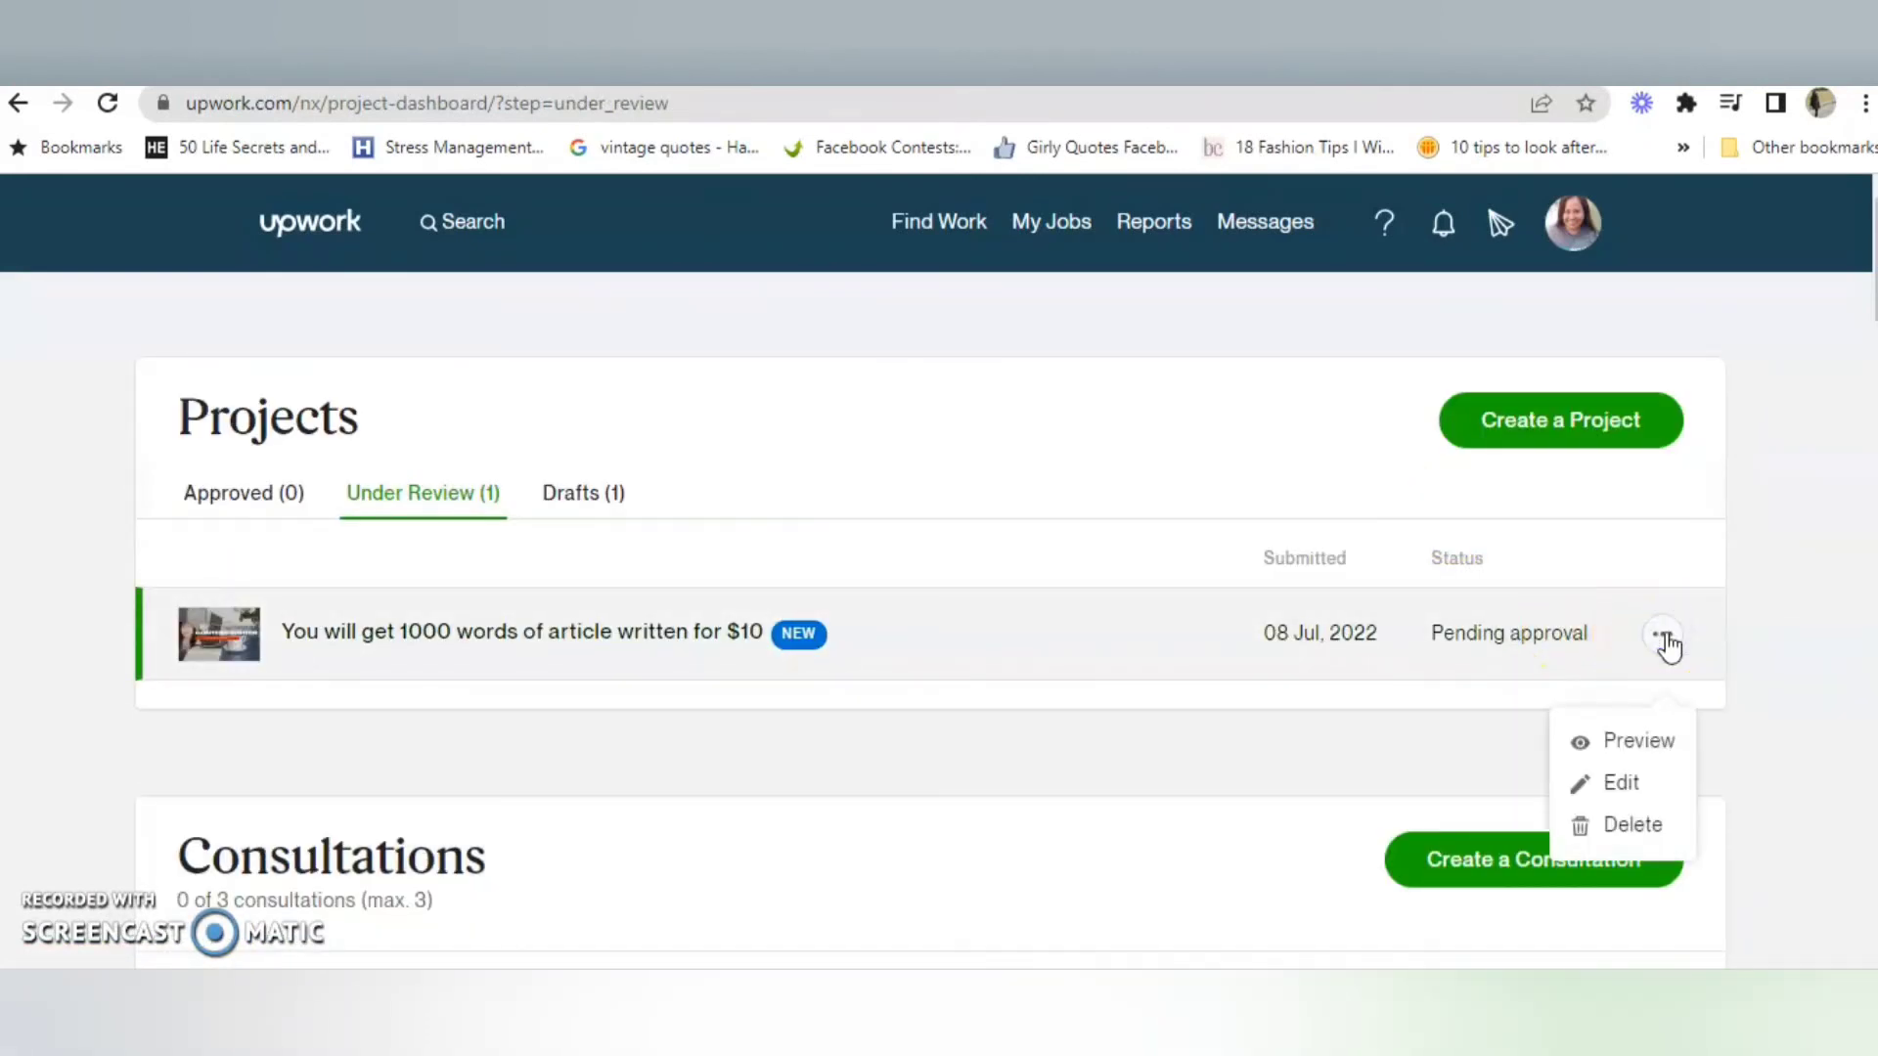
{"action": "left_click", "coordinate": [1635, 741]}
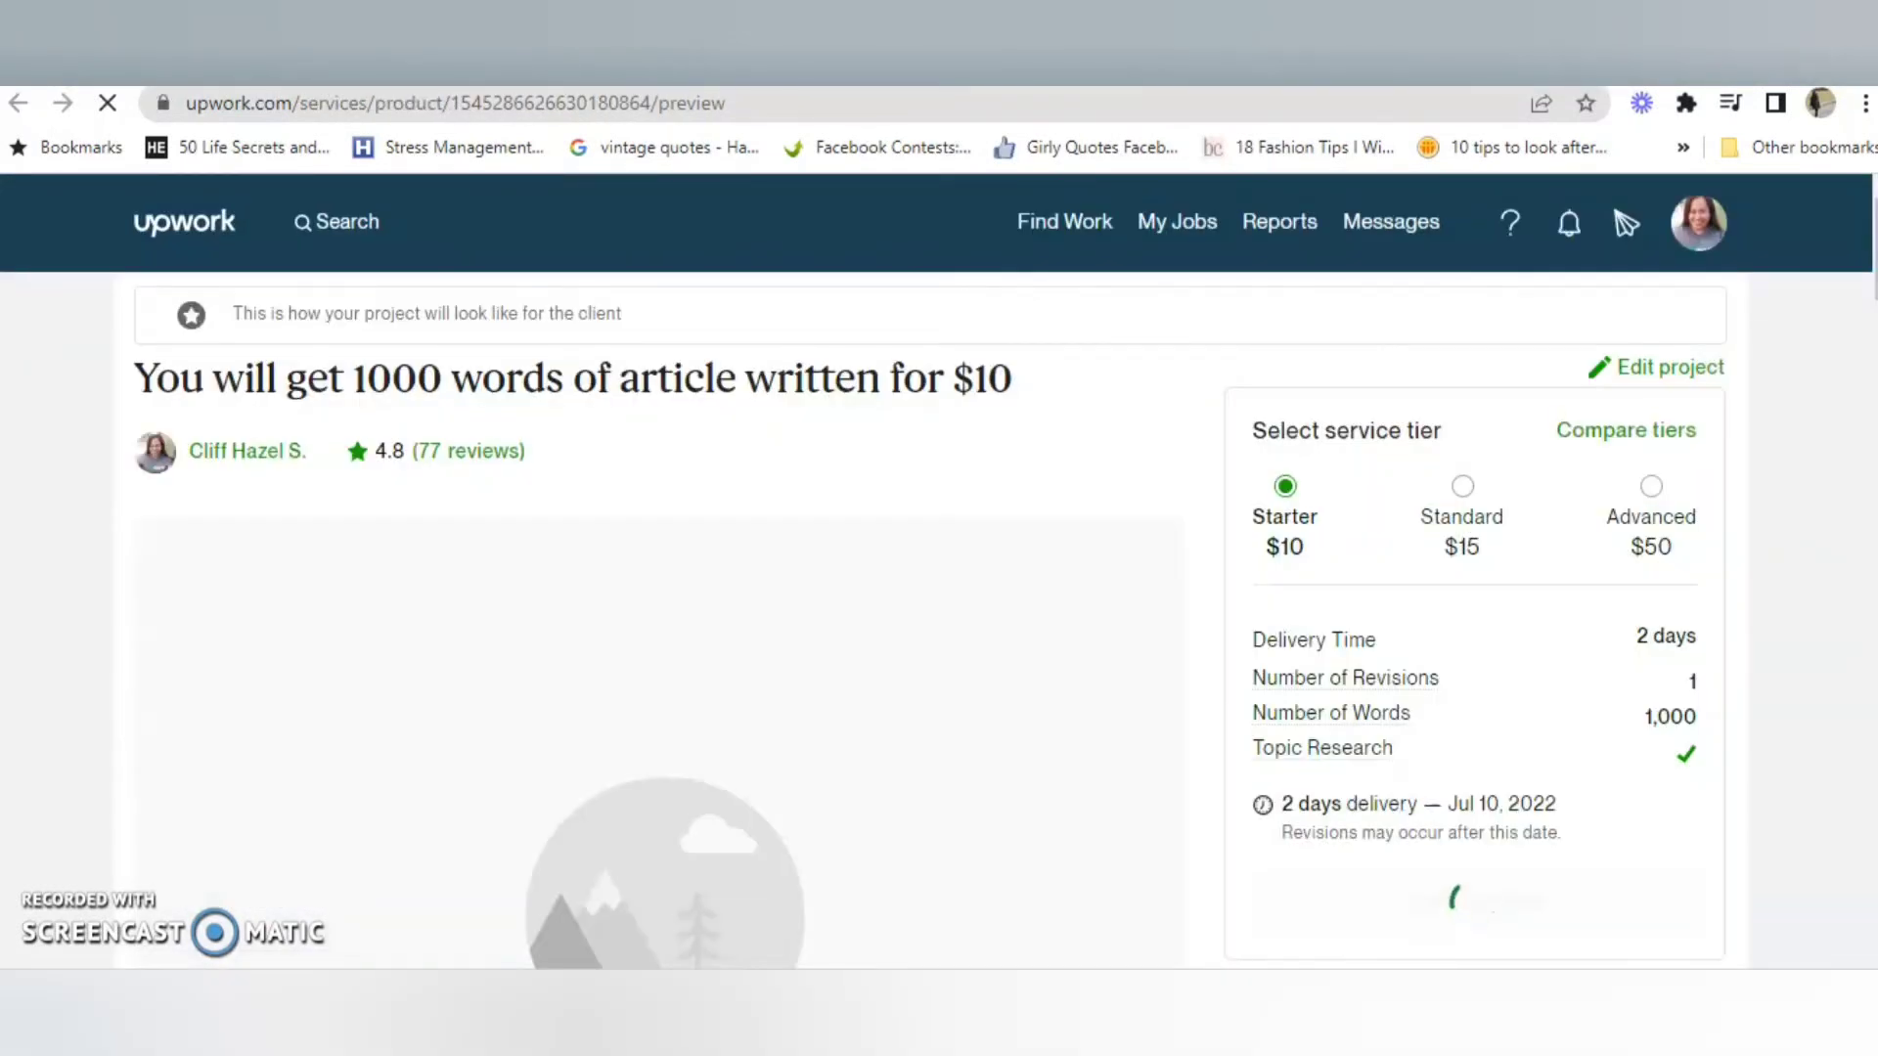
{"action": "scroll", "coordinate": [656, 587], "scroll_direction": "down", "scroll_amount": 10}
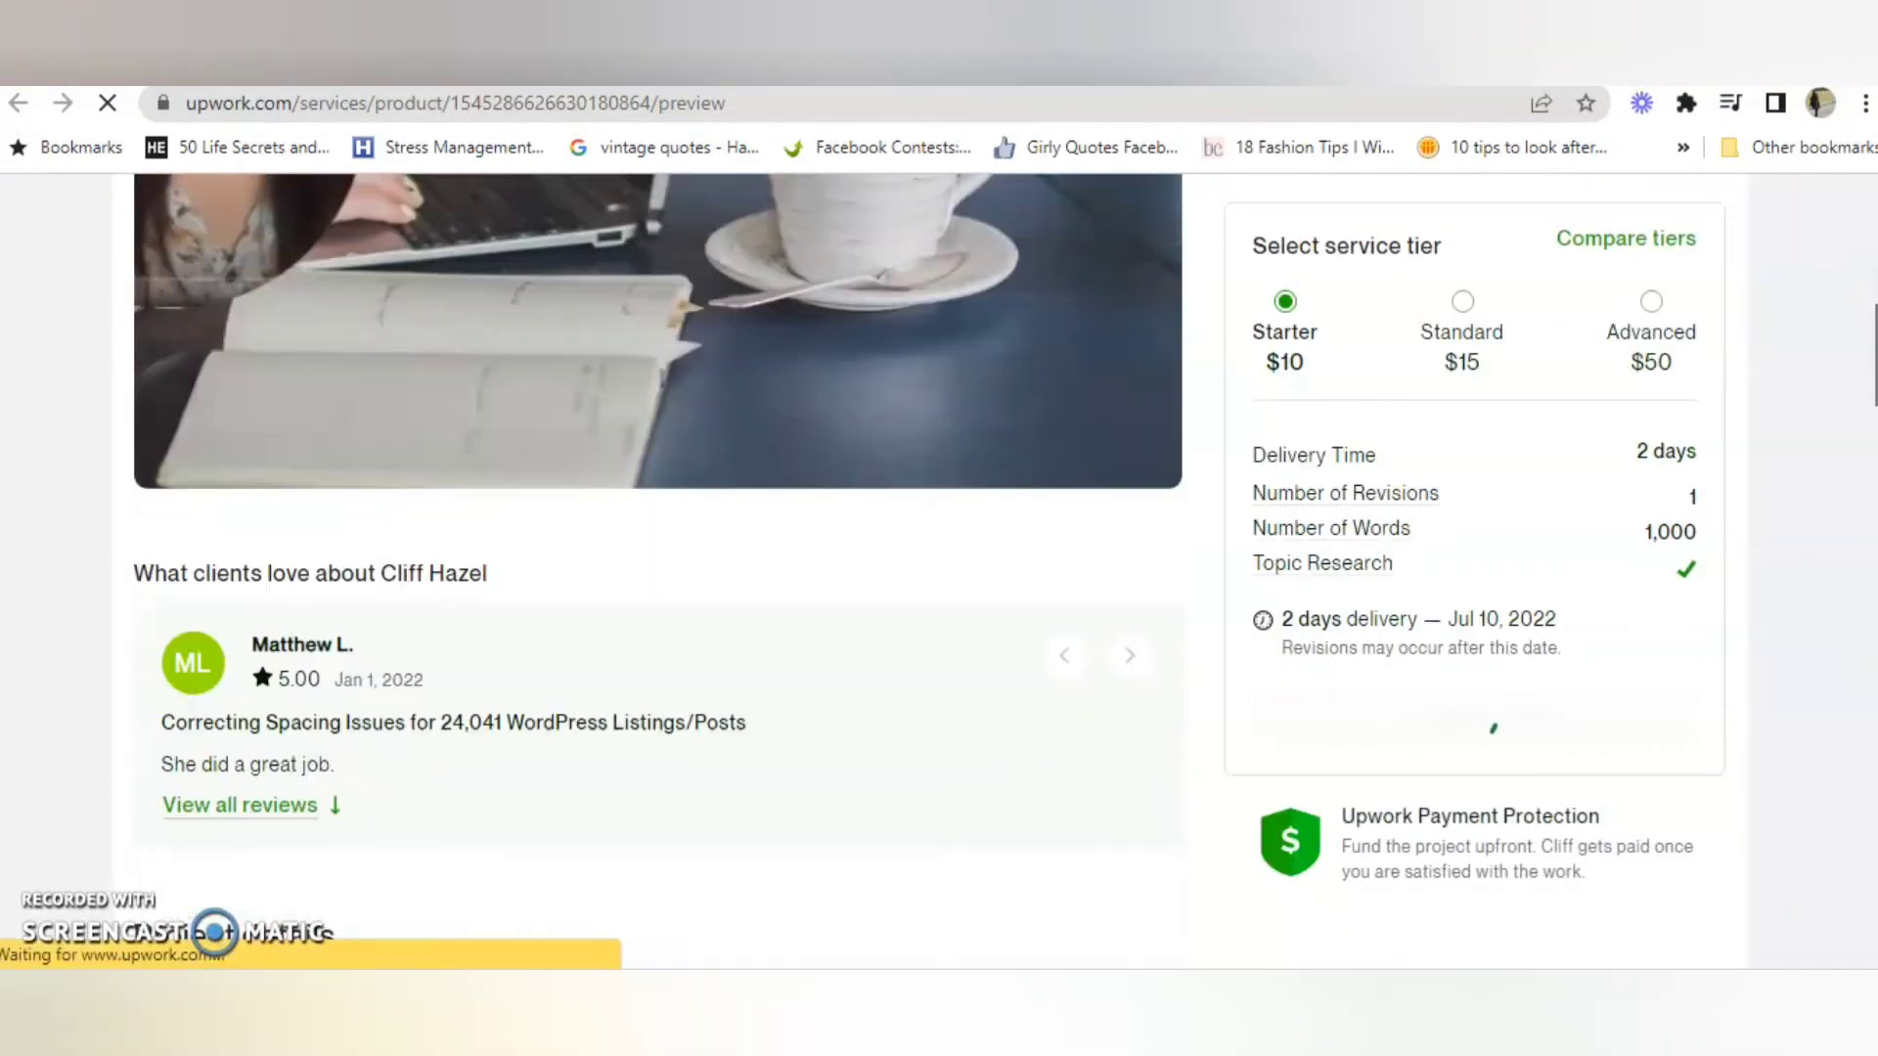
{"action": "scroll", "coordinate": [656, 587], "scroll_direction": "down", "scroll_amount": 1}
{"action": "scroll", "coordinate": [655, 587], "scroll_direction": "up", "scroll_amount": 3}
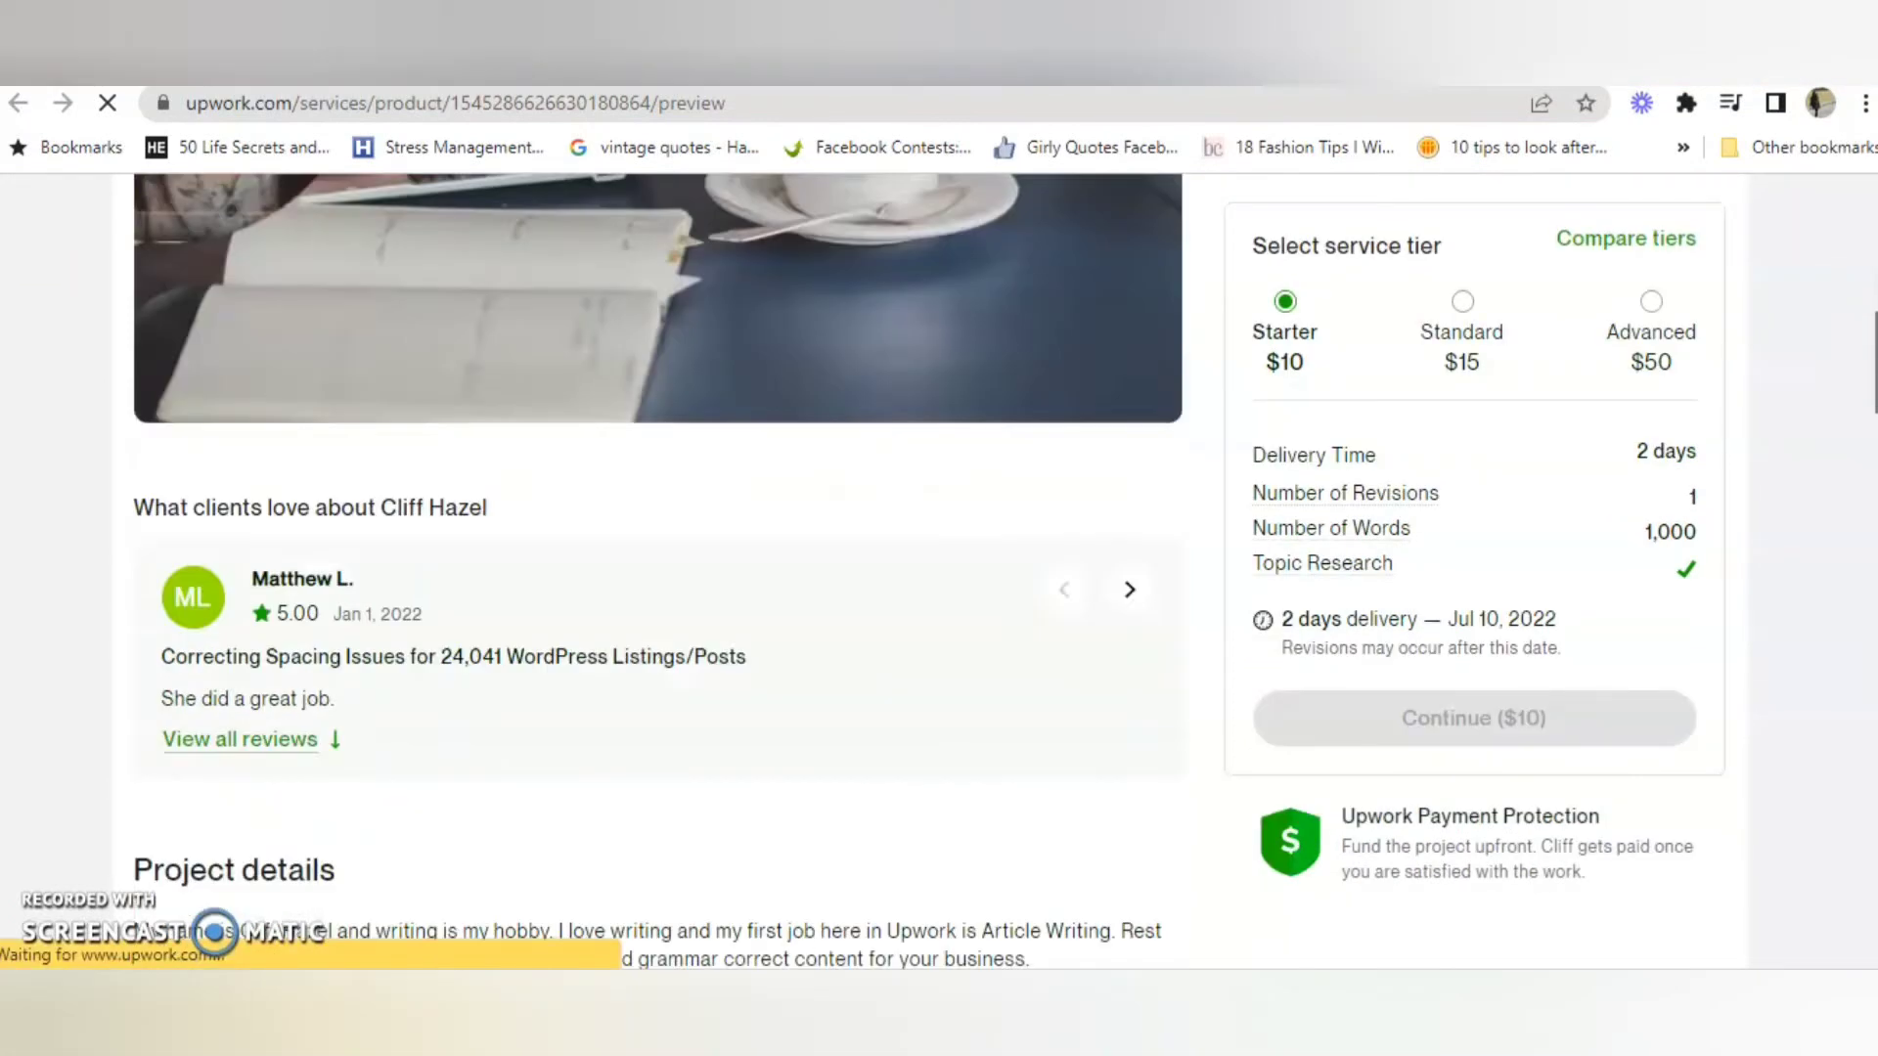
{"action": "scroll", "coordinate": [655, 586], "scroll_direction": "down", "scroll_amount": 7}
{"action": "scroll", "coordinate": [656, 587], "scroll_direction": "down", "scroll_amount": 12}
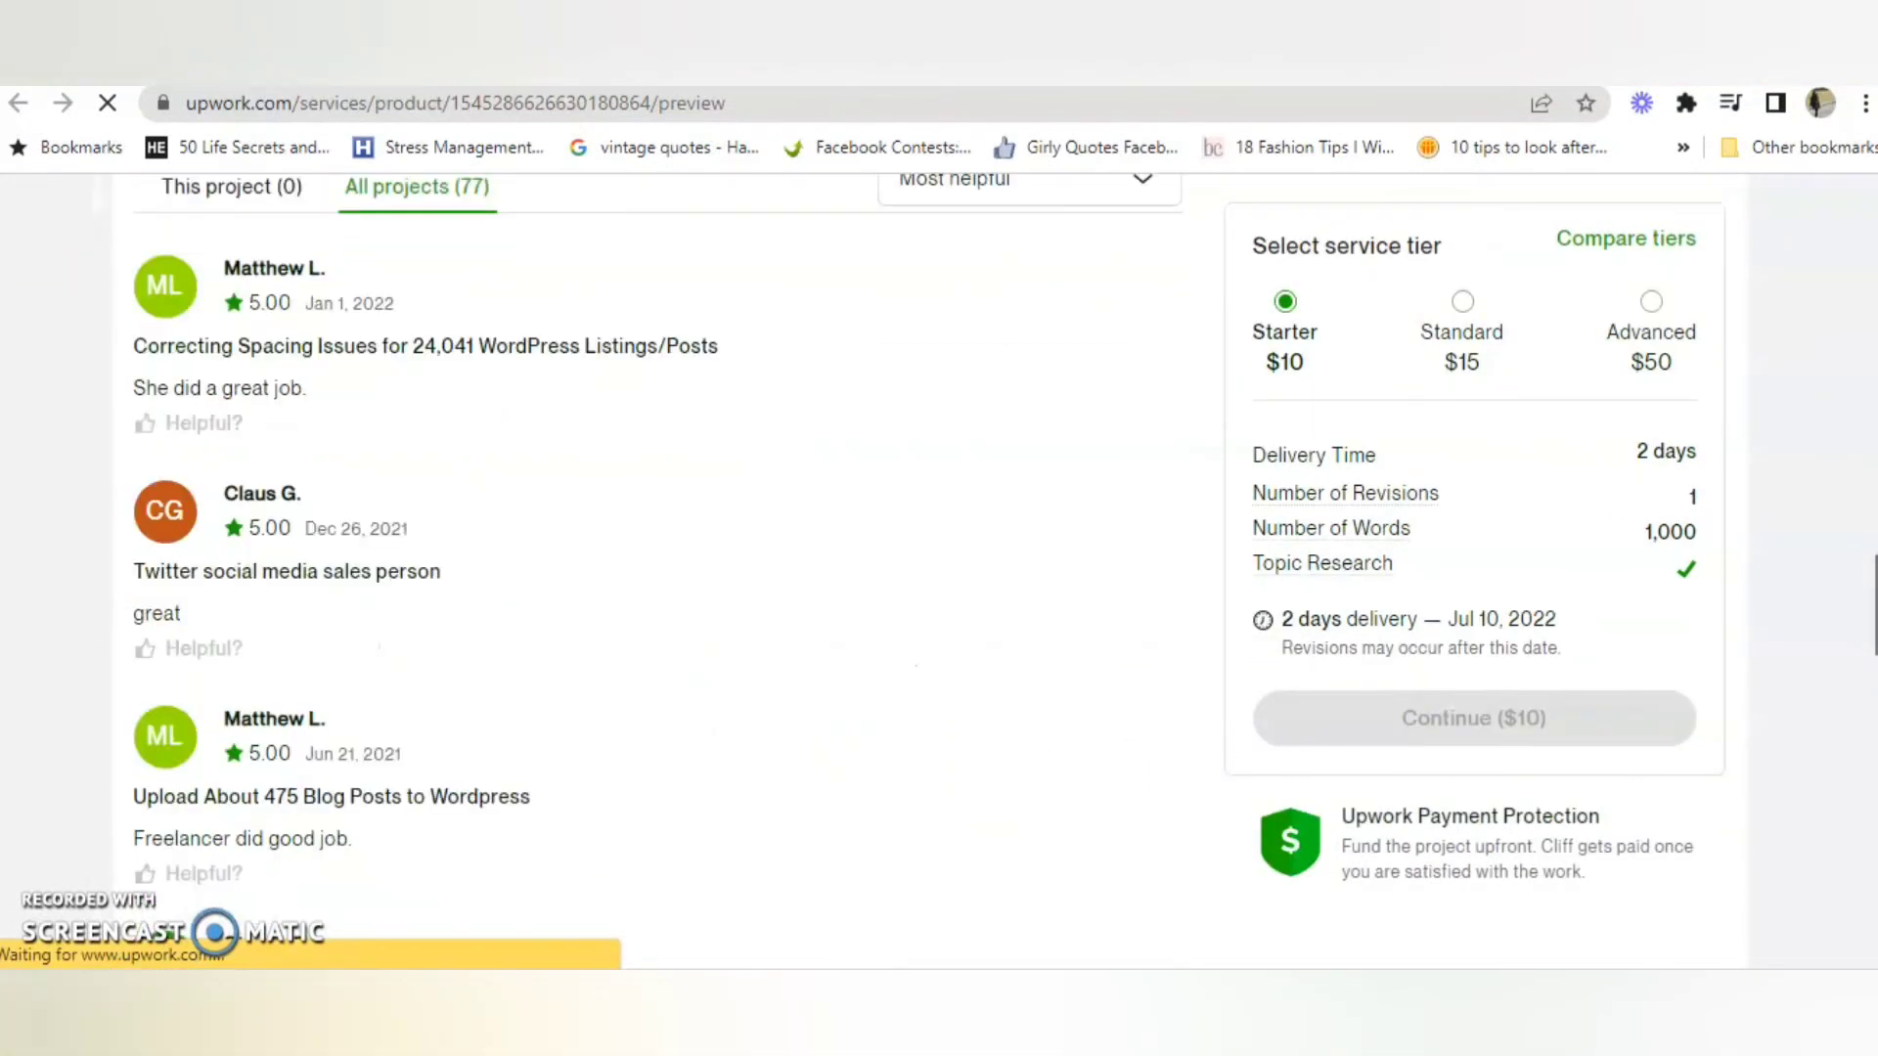
{"action": "scroll", "coordinate": [655, 587], "scroll_direction": "down", "scroll_amount": 2}
{"action": "scroll", "coordinate": [655, 587], "scroll_direction": "up", "scroll_amount": 10}
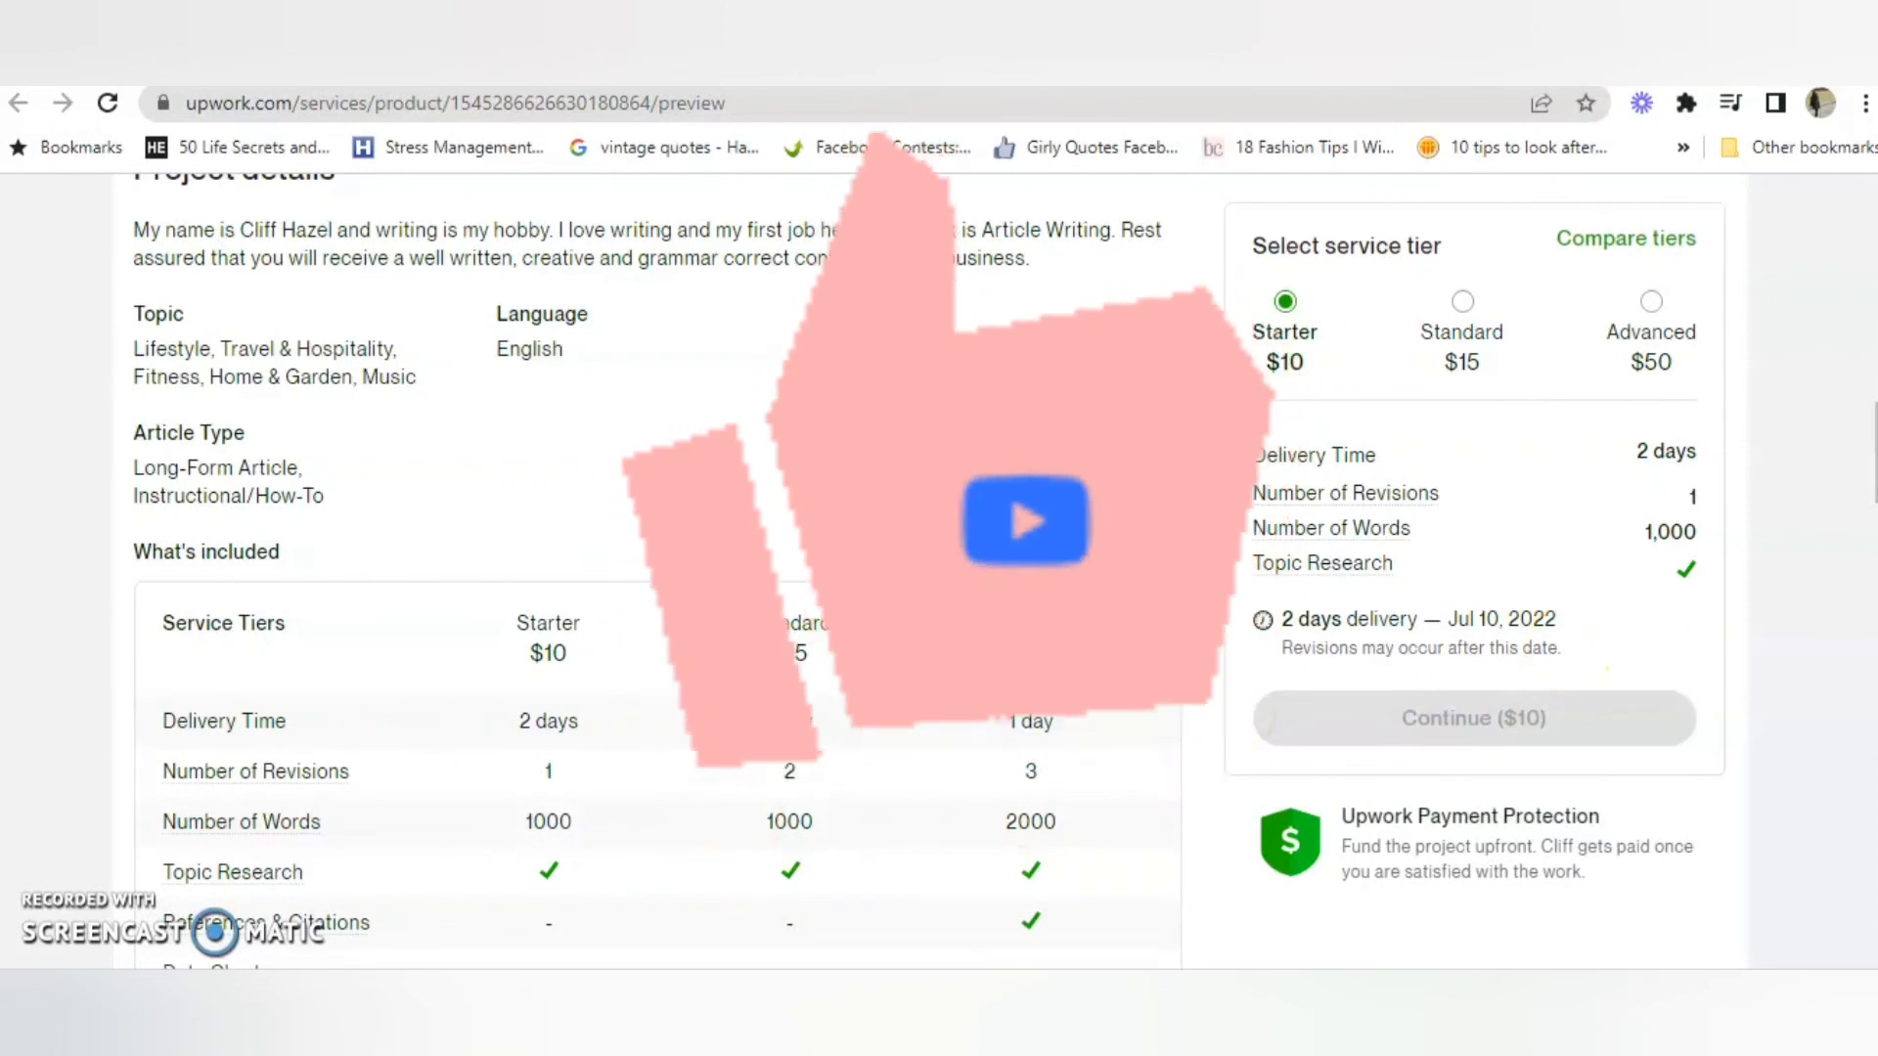
{"action": "scroll", "coordinate": [1594, 651], "scroll_direction": "up", "scroll_amount": 6}
{"action": "scroll", "coordinate": [590, 719], "scroll_direction": "up", "scroll_amount": 8}
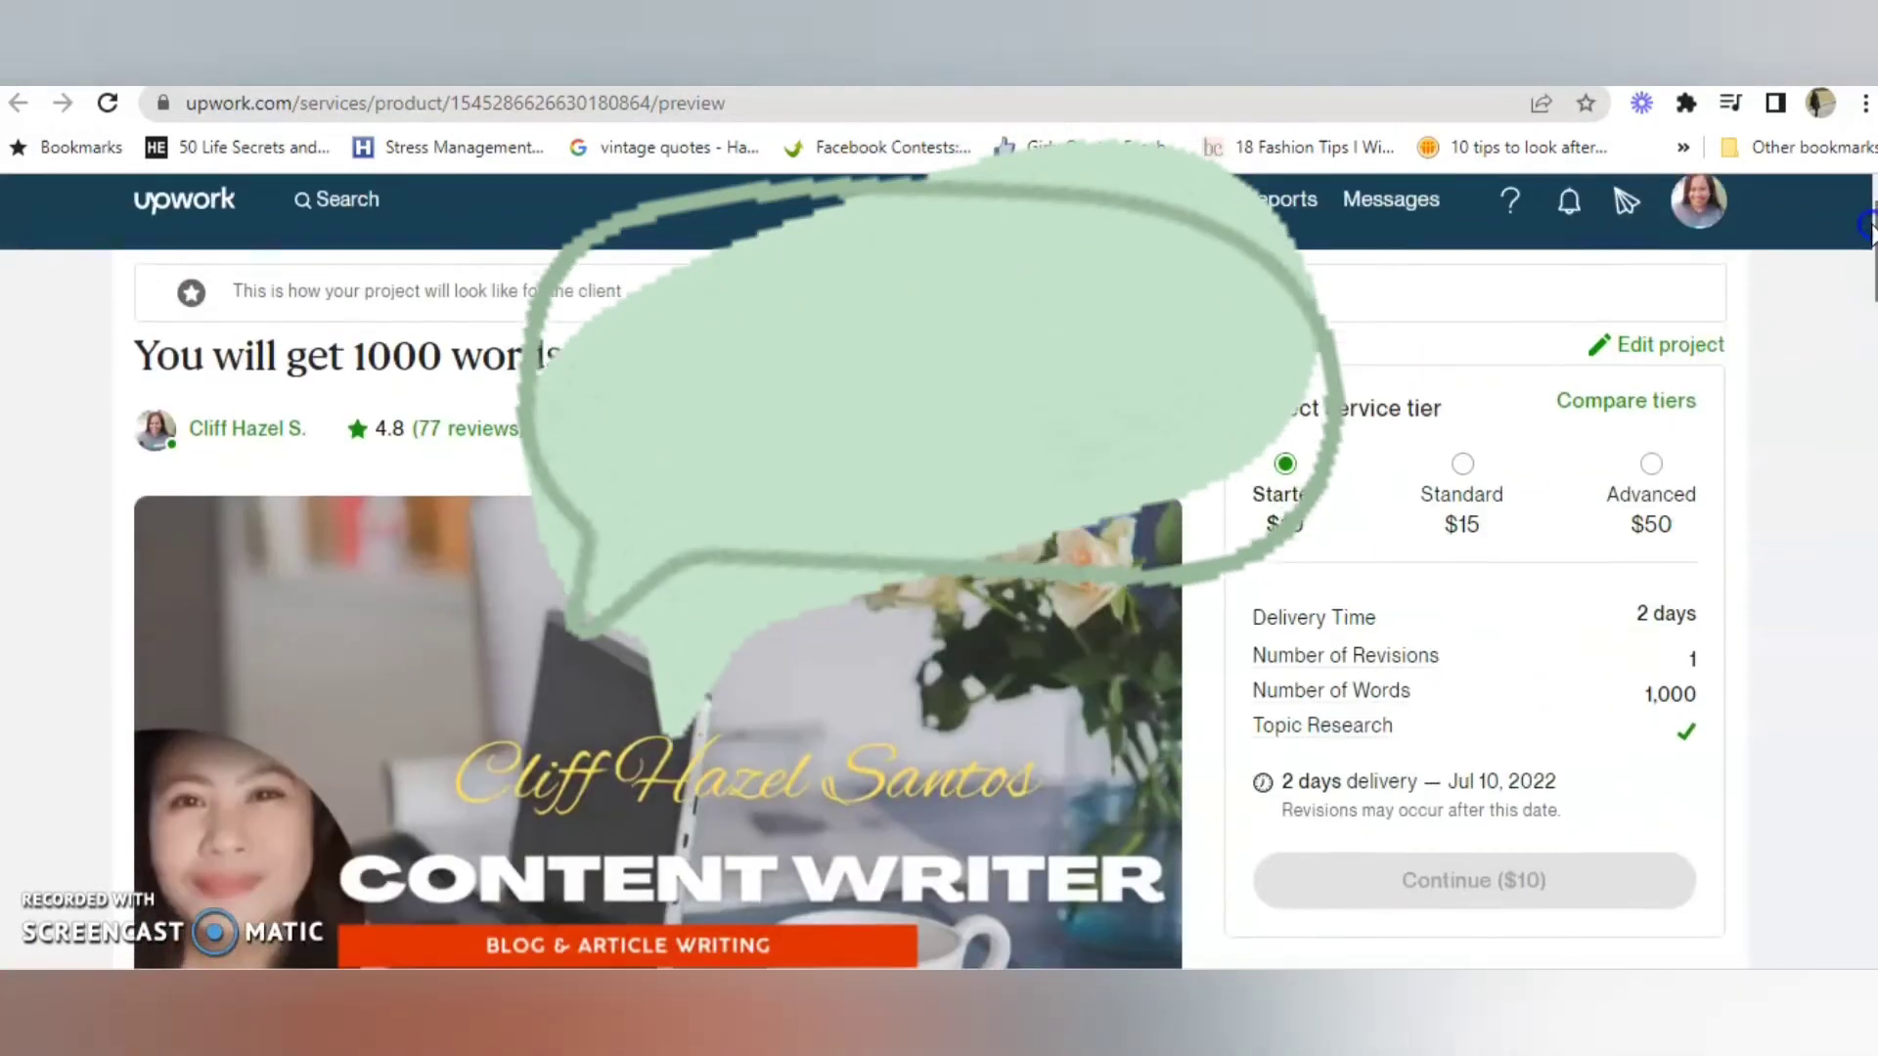